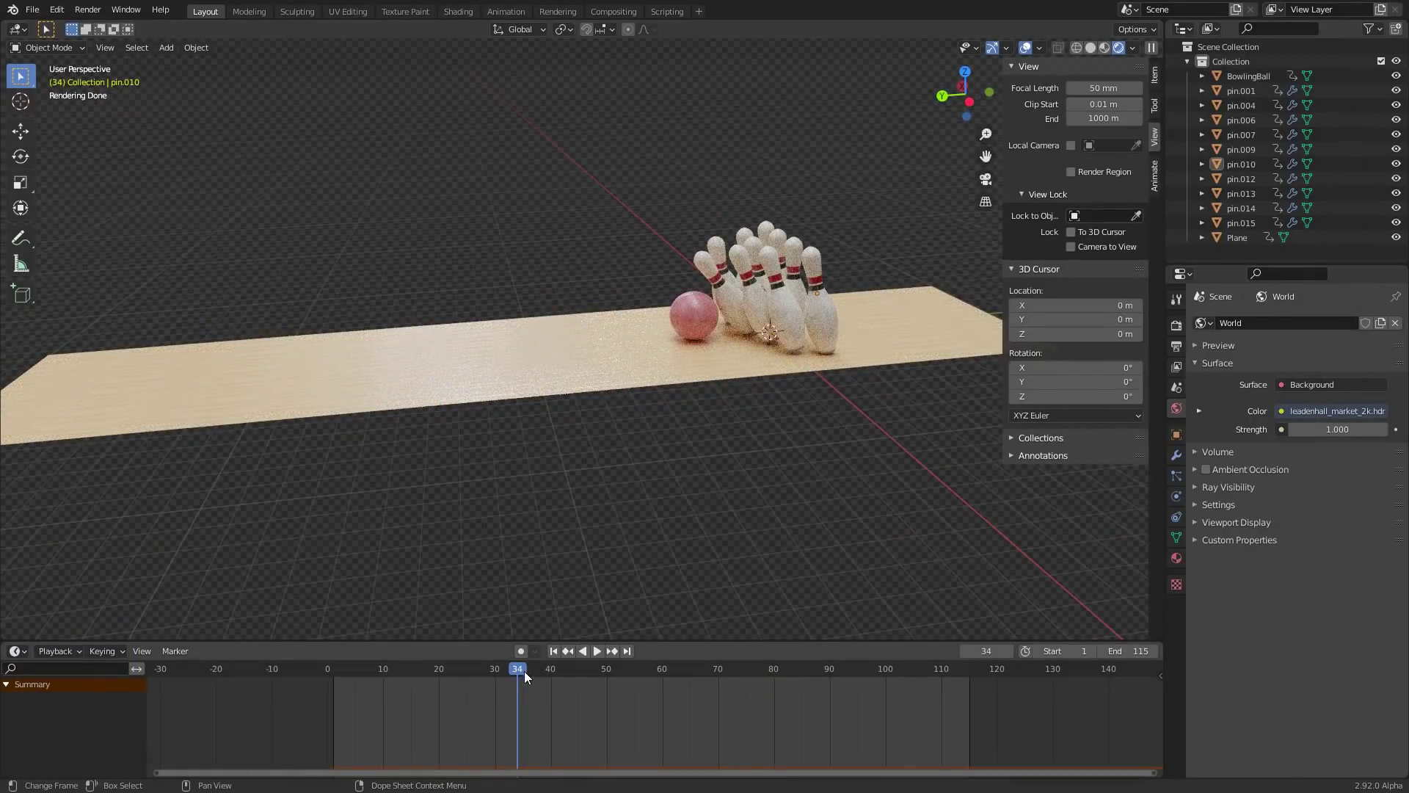
# Play and scrub the strike animation to preview the ball rolling toward the pins
pyautogui.press('space')
pyautogui.moveTo(526, 657); pyautogui.dragTo(344, 618)
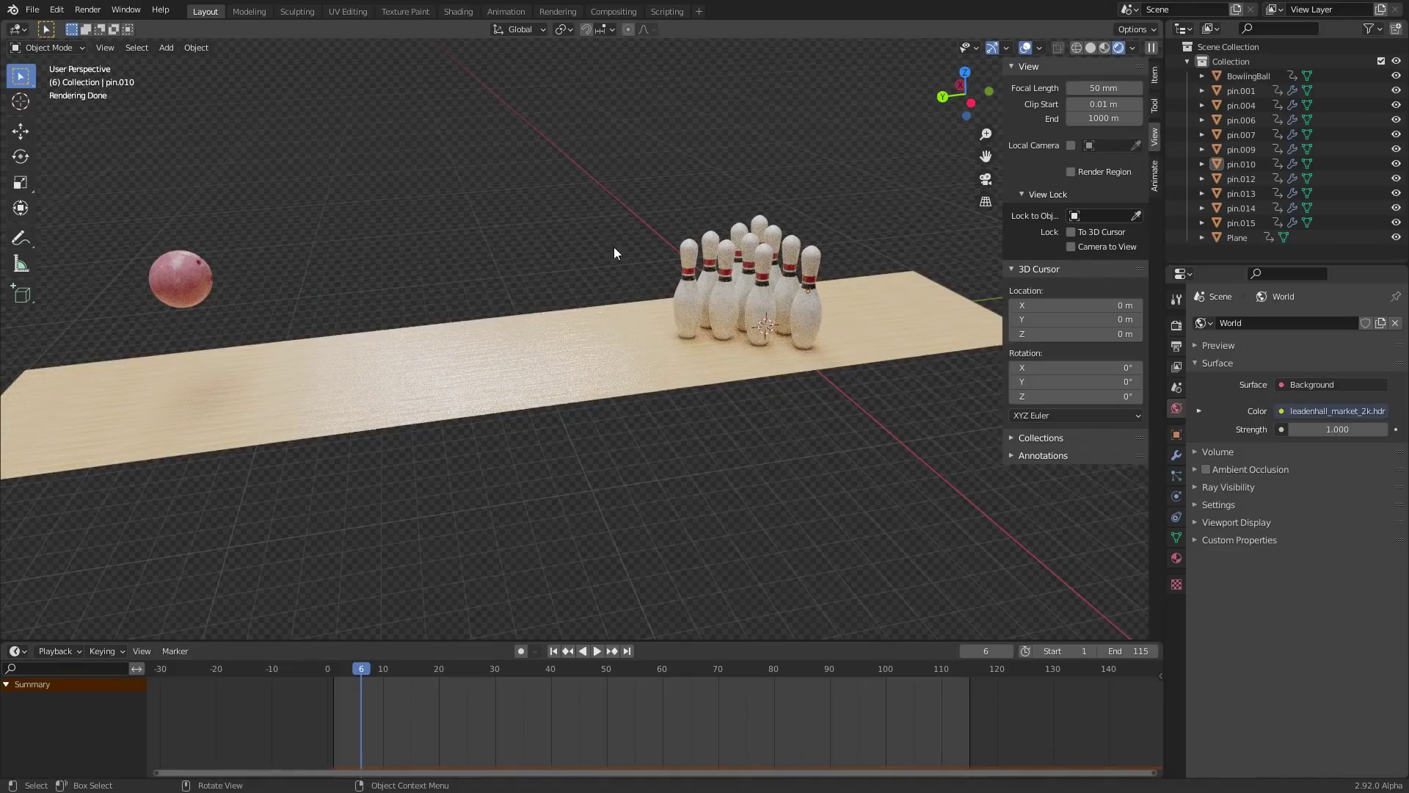
pyautogui.press('space')
pyautogui.moveTo(581, 680); pyautogui.dragTo(489, 668)
pyautogui.press('space')
pyautogui.scroll(1, 595, 279)
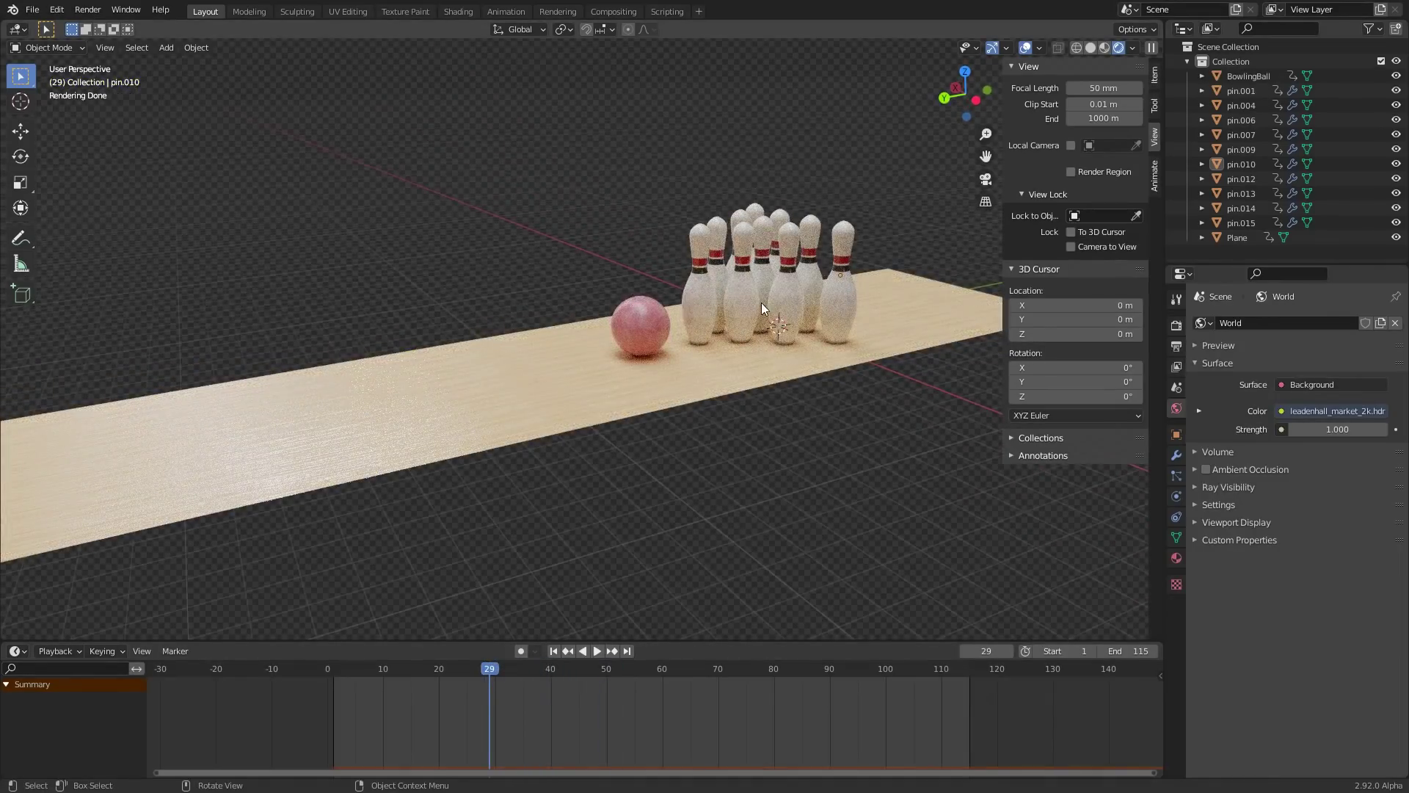
# Add a camera, look through it, and enable Camera to View
pyautogui.hotkey('shift', 'a')
pyautogui.click(483, 269)
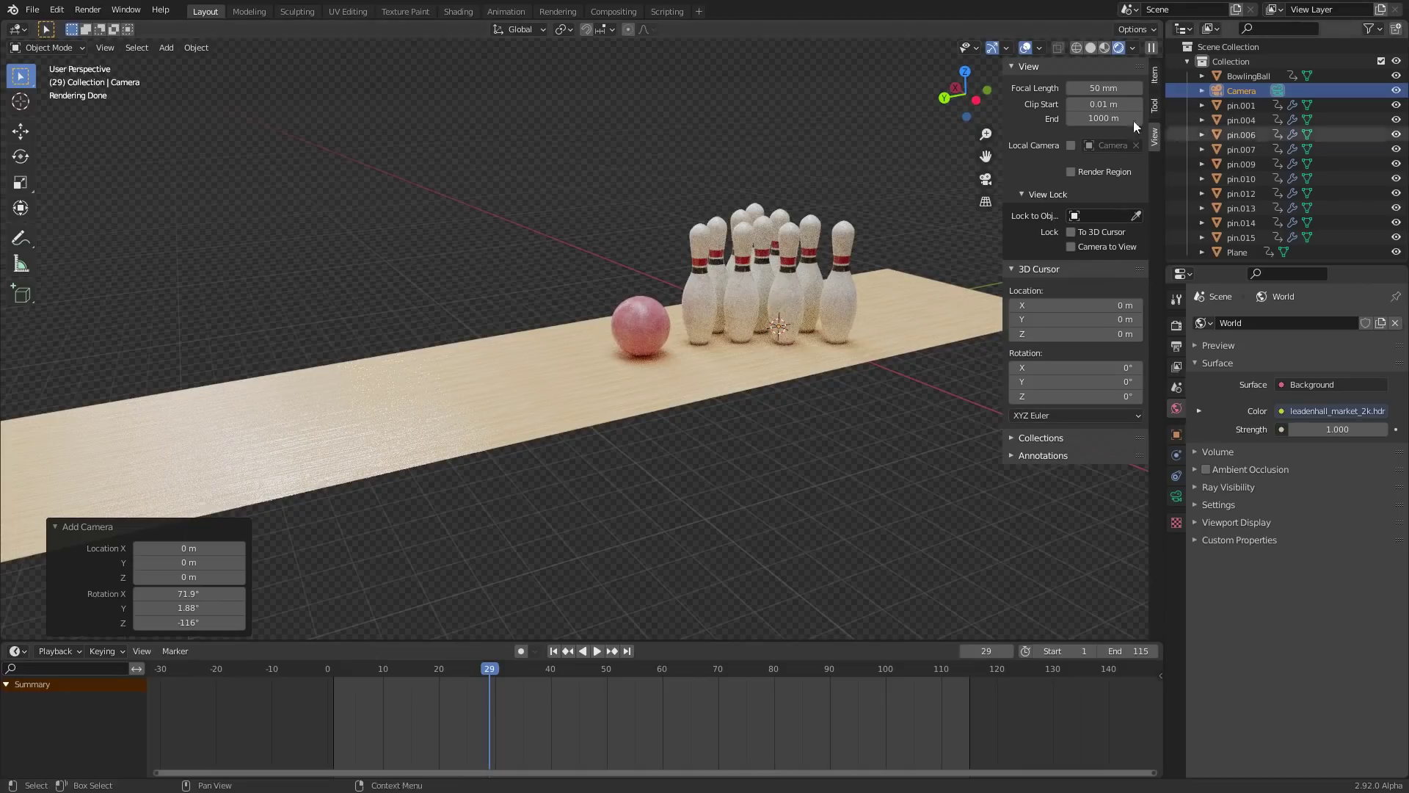
pyautogui.click(1155, 75)
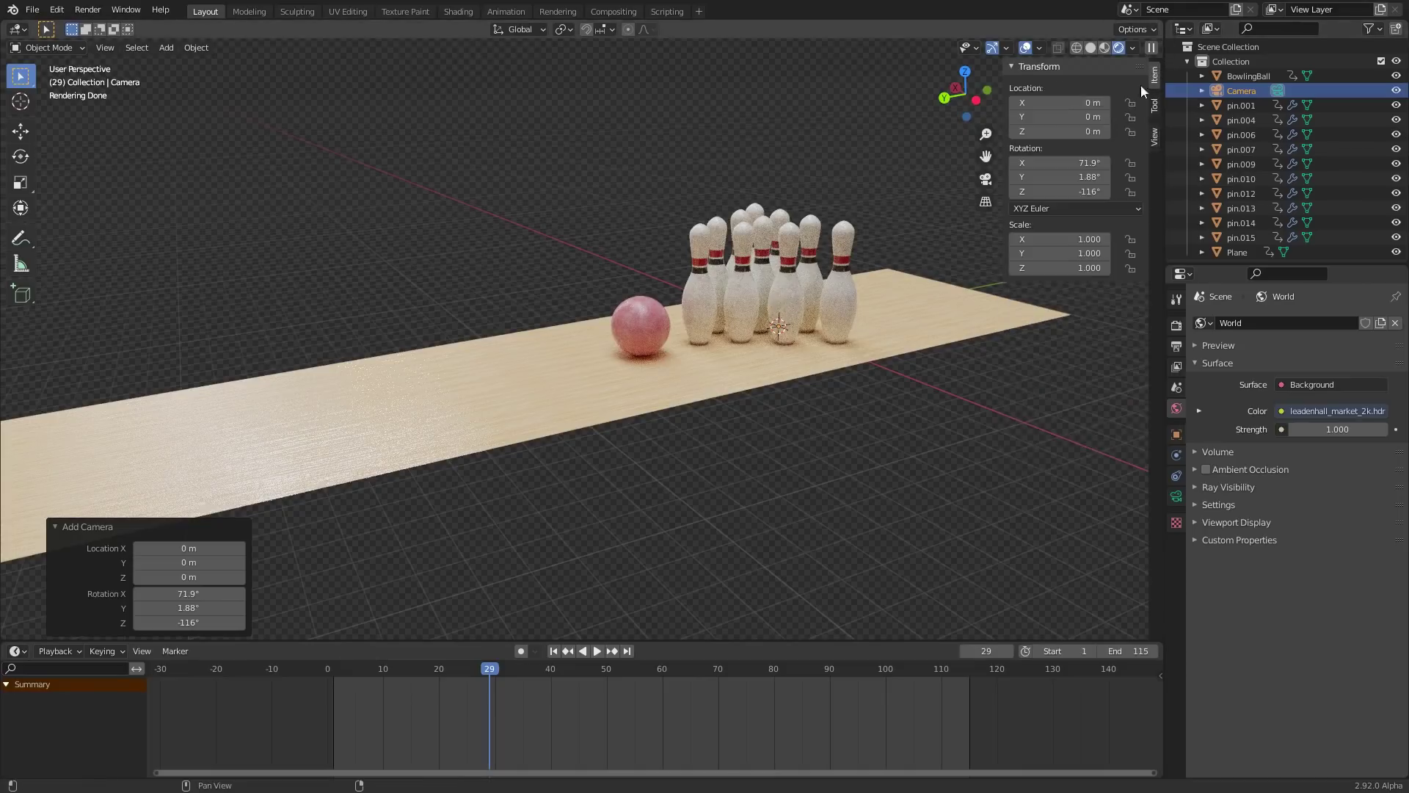
pyautogui.click(986, 179)
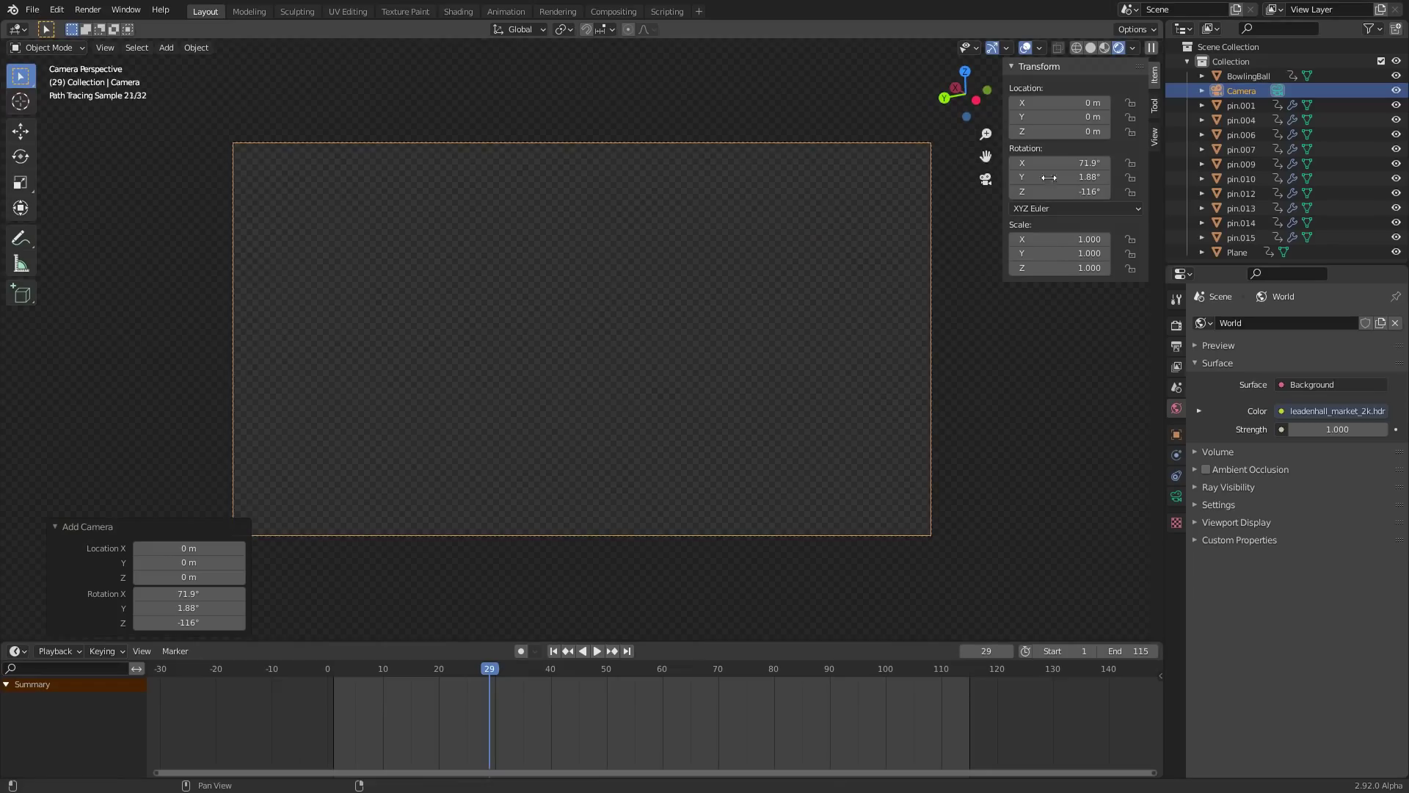
pyautogui.click(1155, 137)
pyautogui.click(1068, 247)
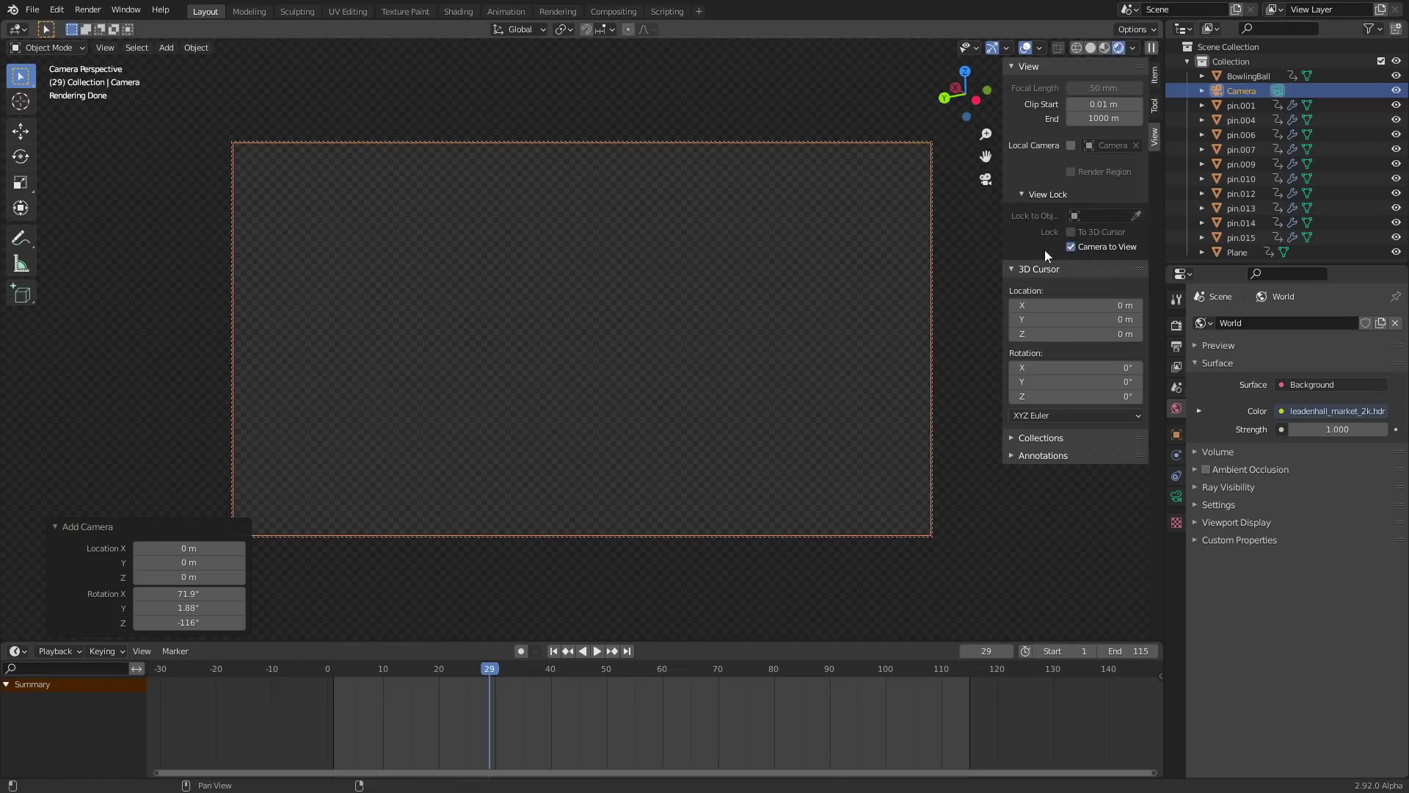
# Frame the camera low behind the ball down the lane, then disable Camera to View
pyautogui.scroll(-5, 694, 324)
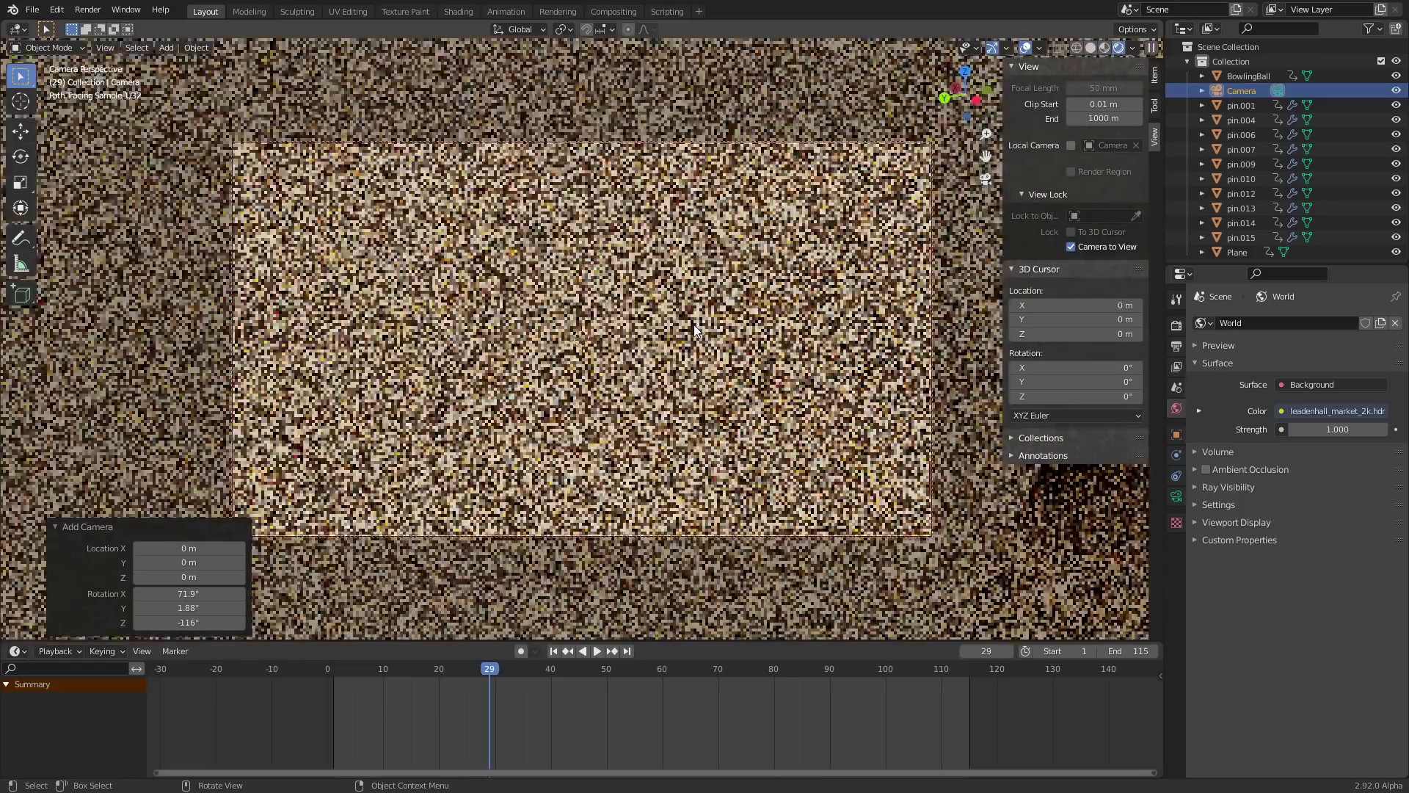
pyautogui.scroll(-5, 694, 323)
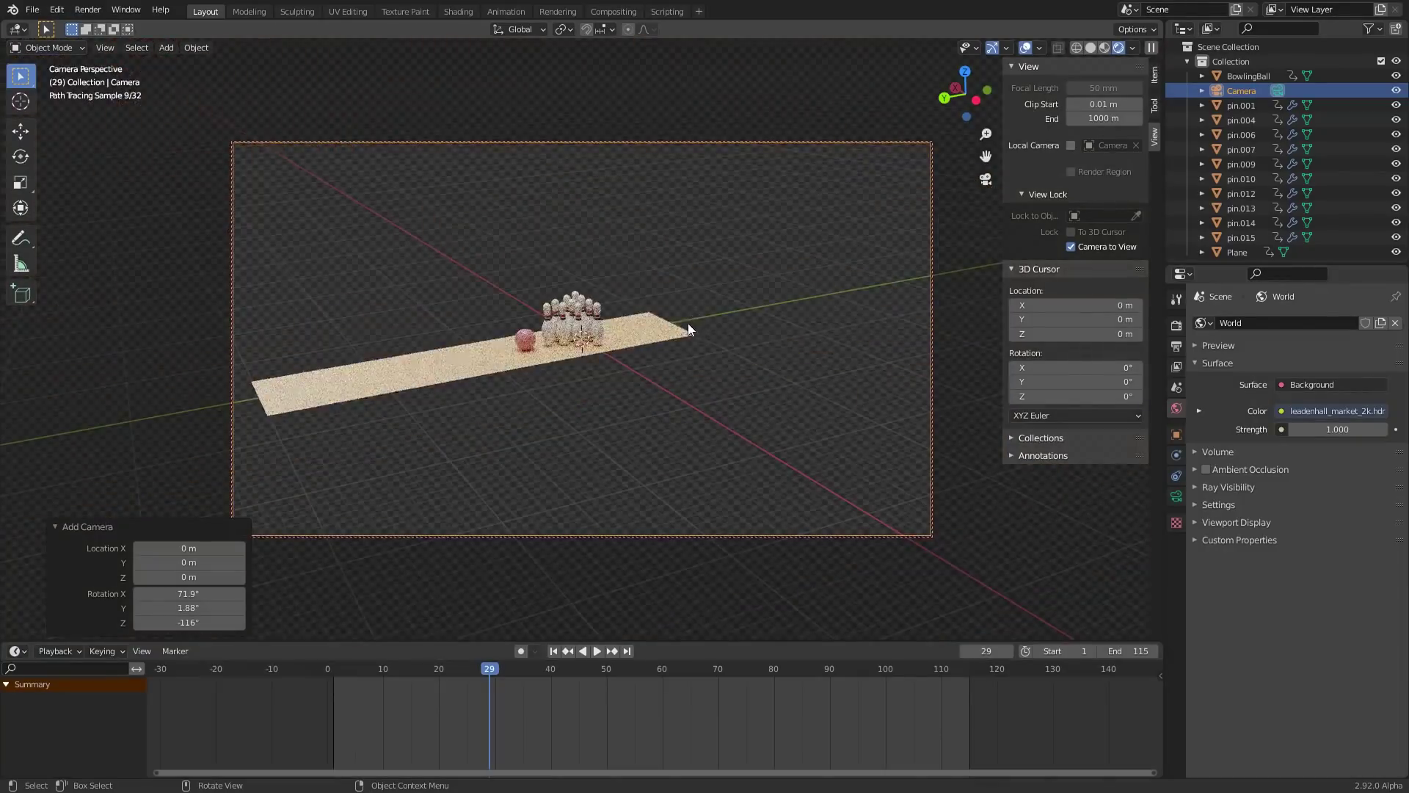
pyautogui.scroll(5, 685, 323)
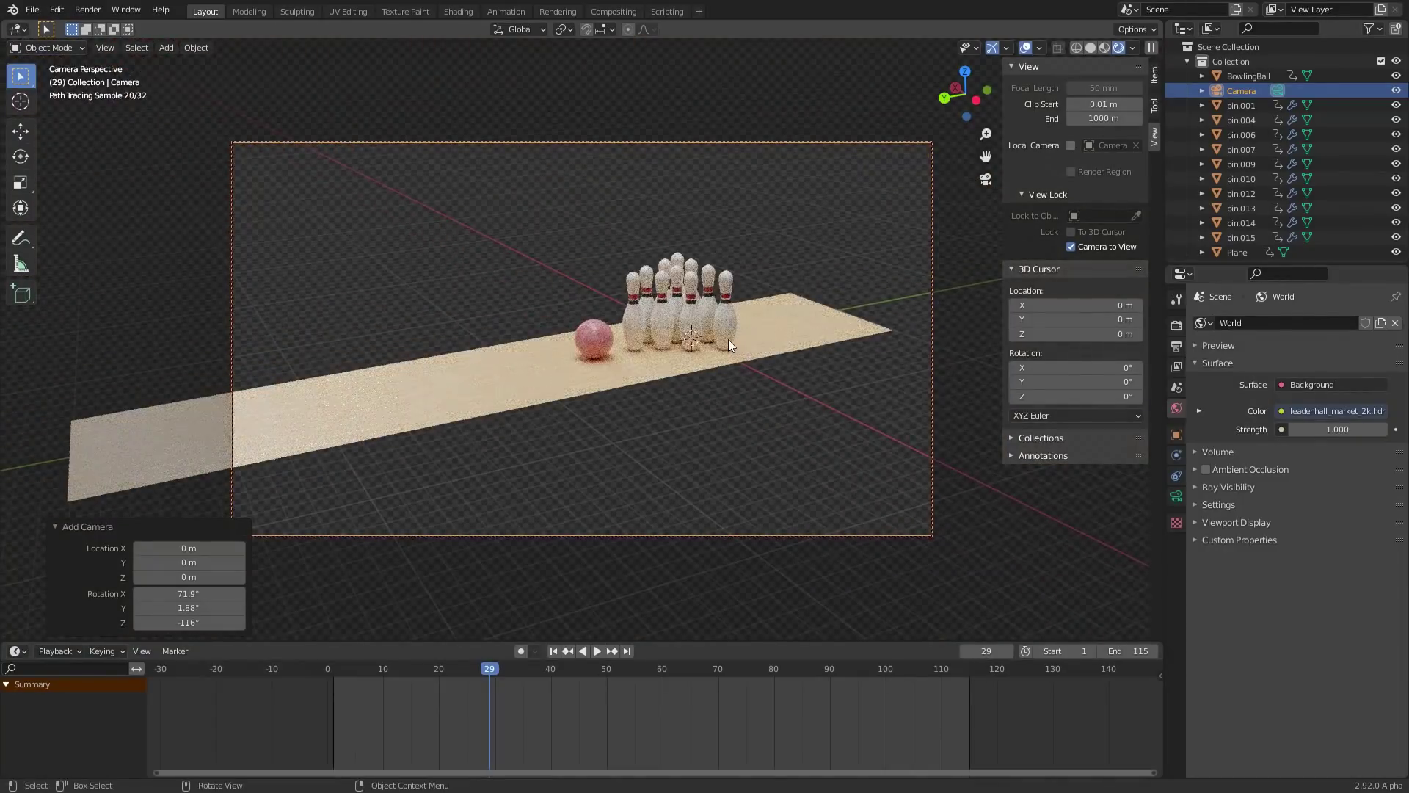
pyautogui.moveTo(728, 339); pyautogui.dragTo(747, 308, button='middle')
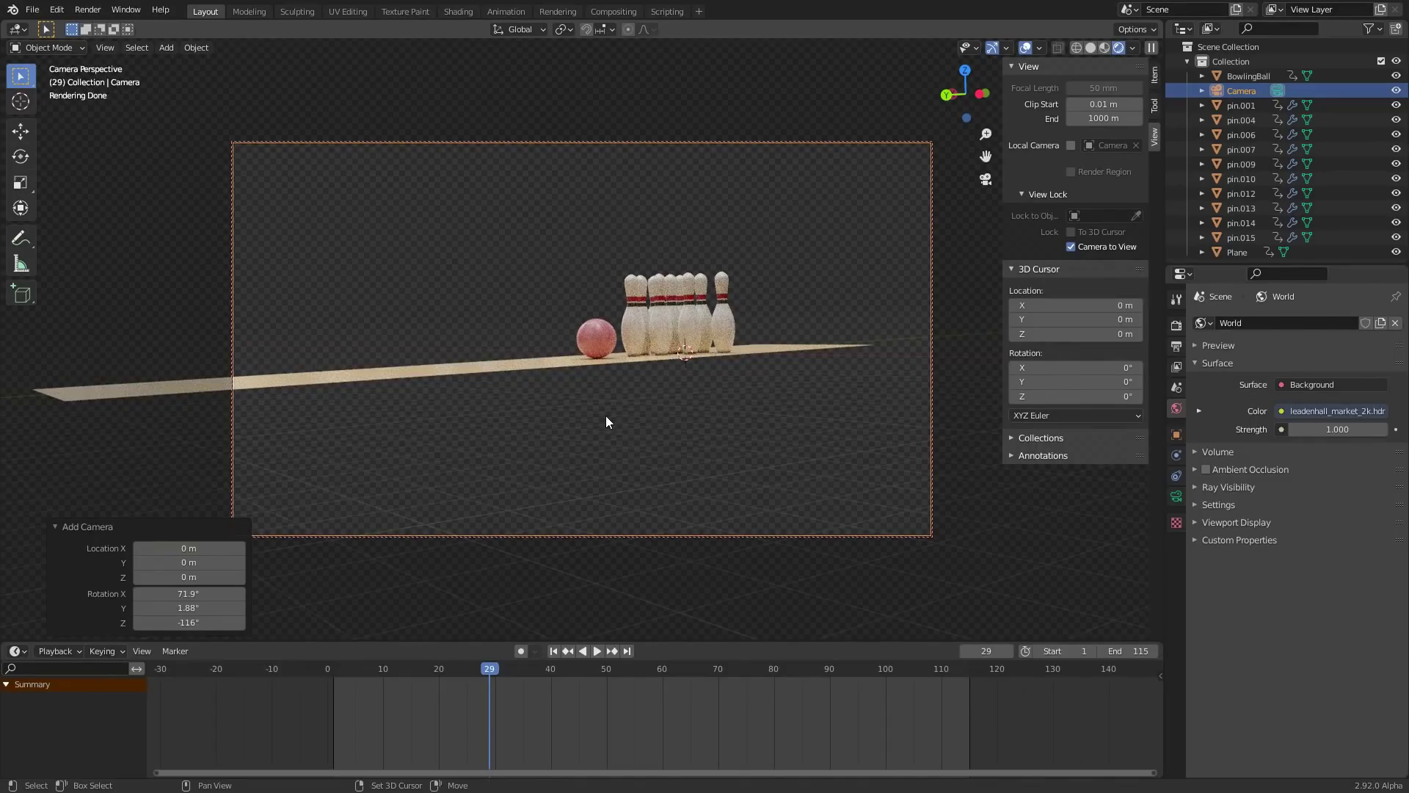
pyautogui.hotkey('shift', 'Left')
pyautogui.moveTo(607, 419); pyautogui.dragTo(812, 357, button='middle')
pyautogui.scroll(2, 629, 380)
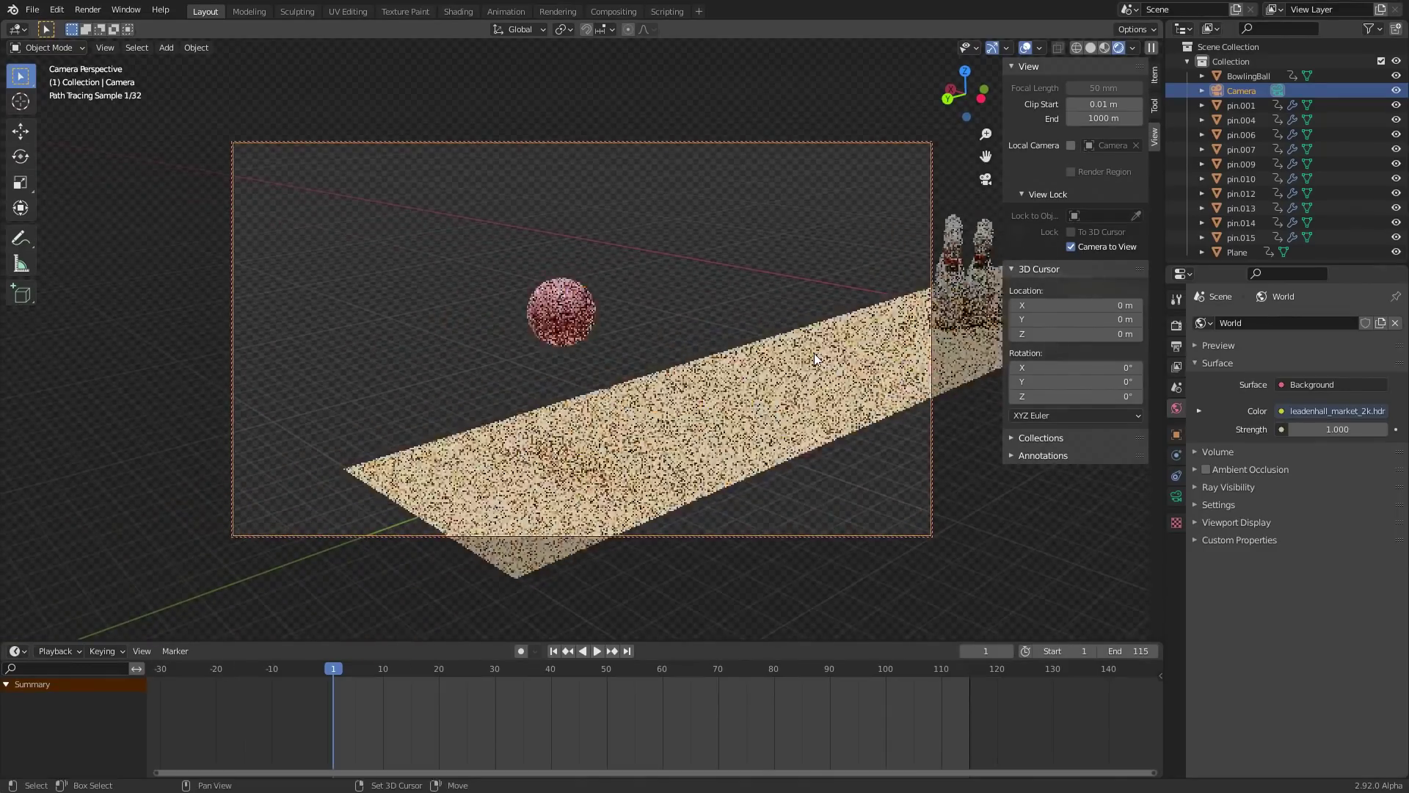
pyautogui.click(1072, 247)
pyautogui.moveTo(838, 324); pyautogui.dragTo(605, 365, button='middle')
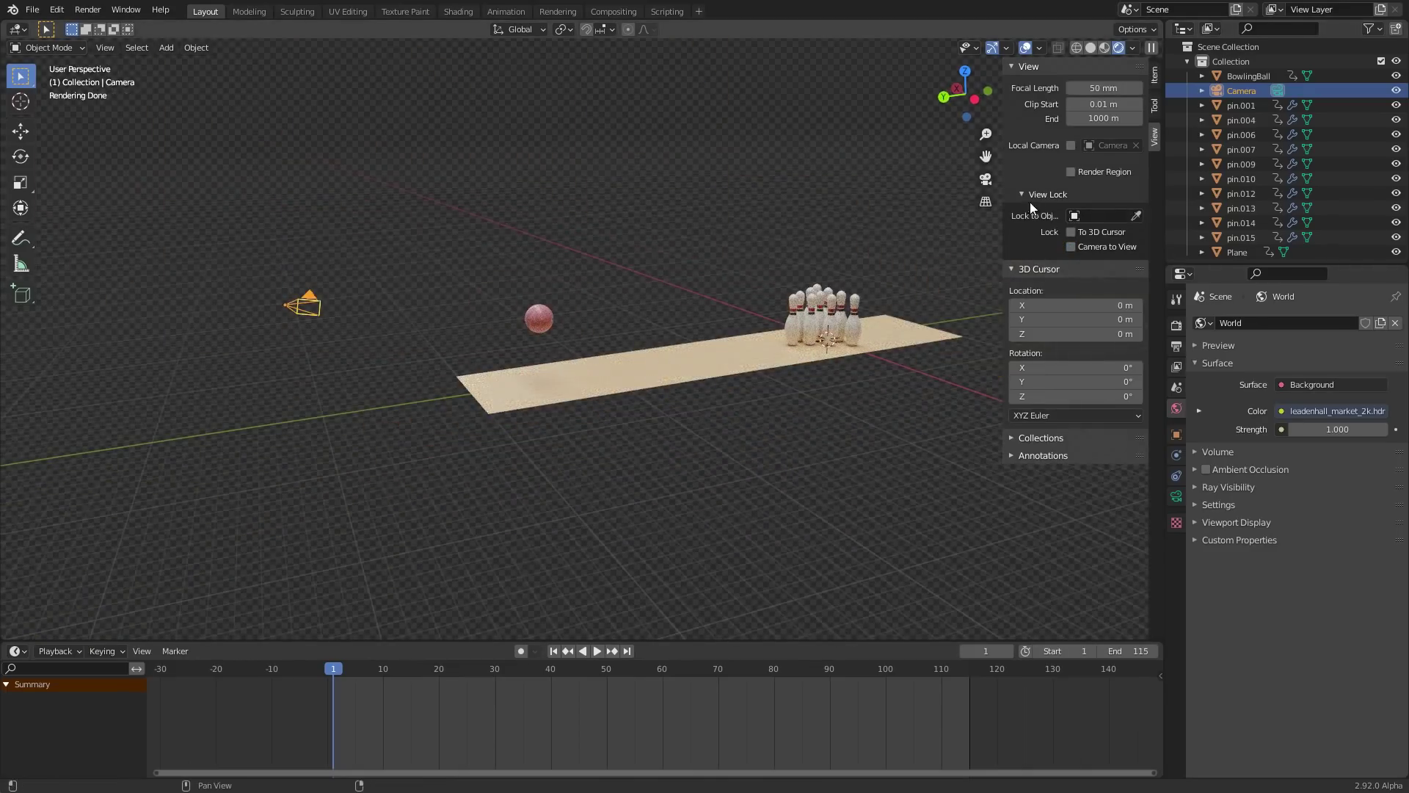
# Play the ball's roll through the camera in Solid shading, then rewind to frame 1
pyautogui.click(986, 179)
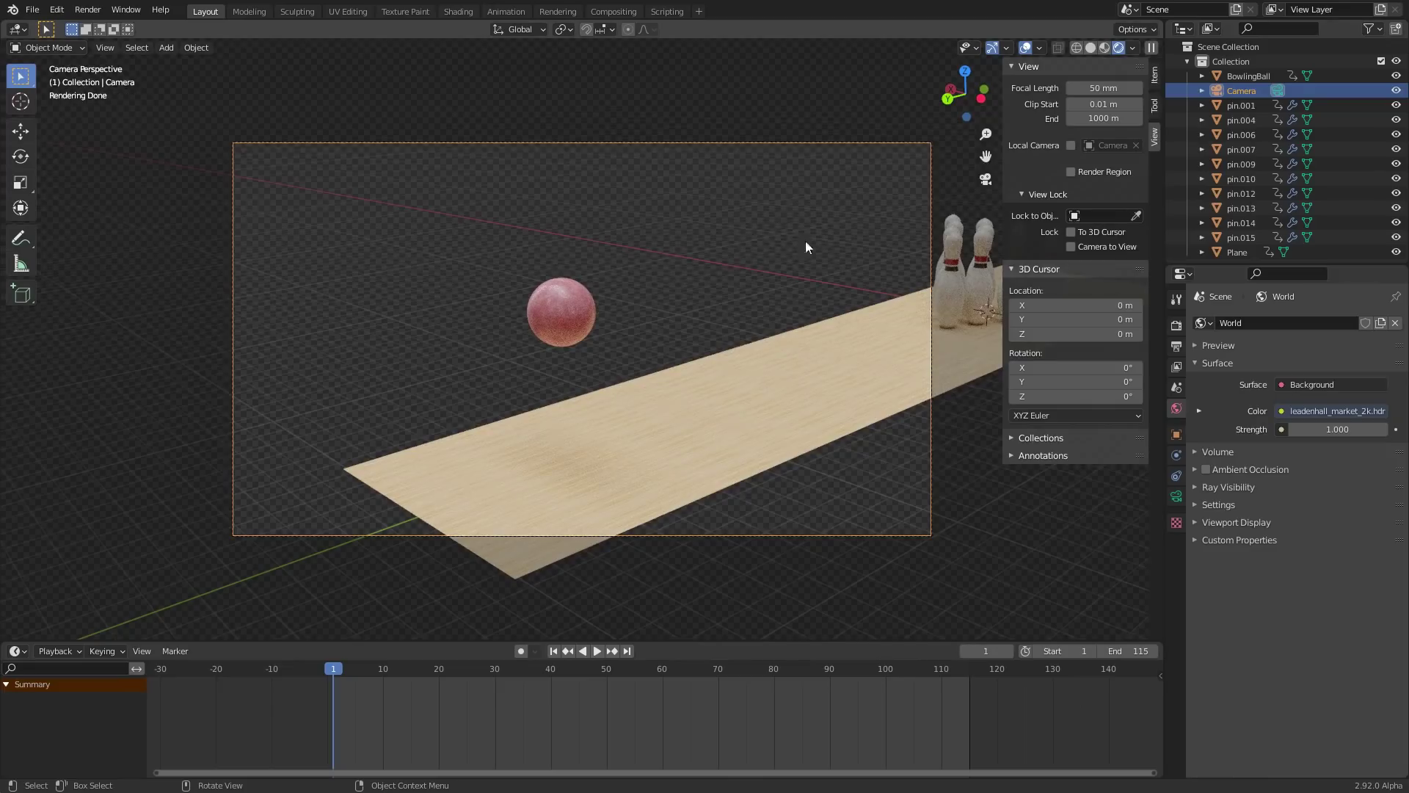
pyautogui.press('space')
pyautogui.press('space')
pyautogui.click(1092, 48)
pyautogui.hotkey('shift', 'Left')
pyautogui.press('space')
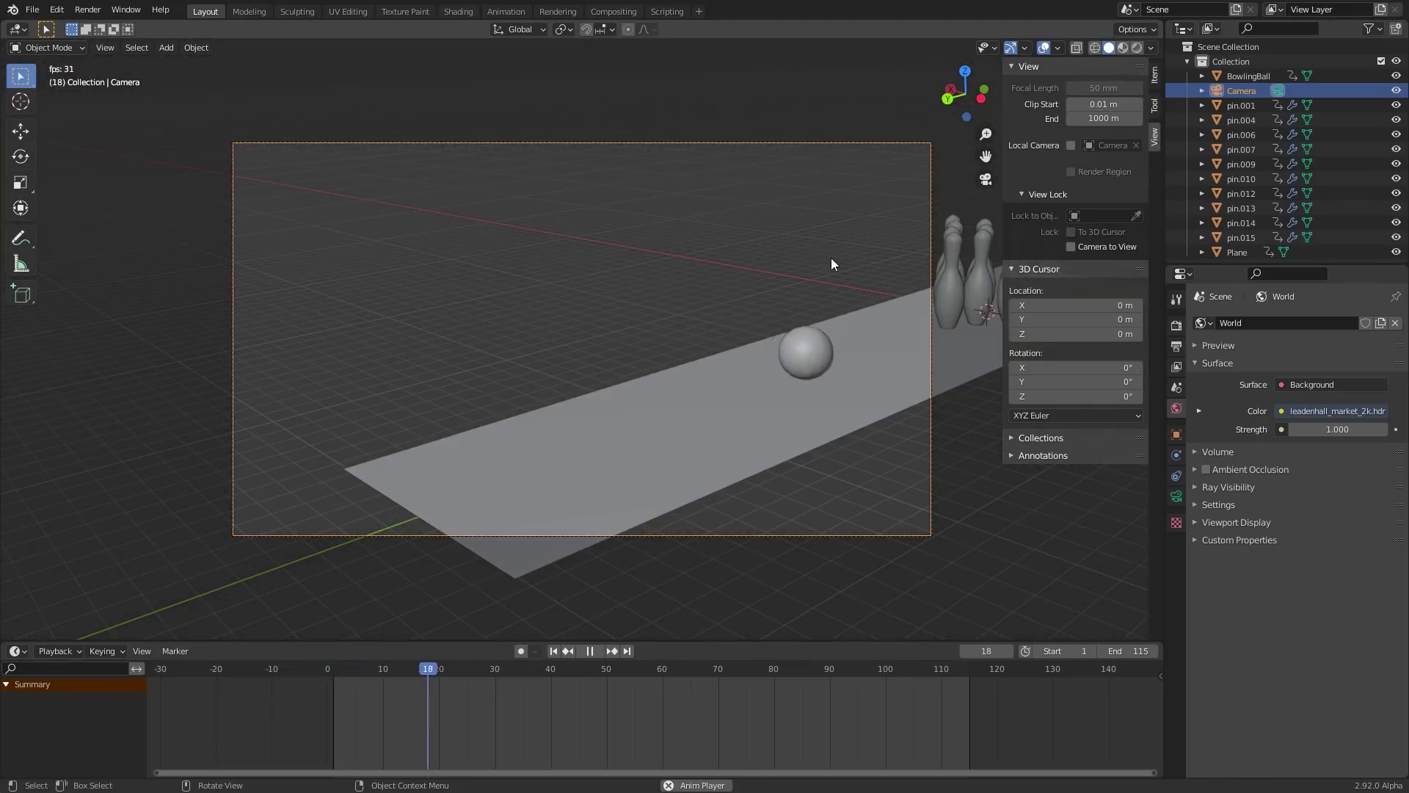
pyautogui.keyDown('shift'); pyautogui.moveTo(909, 301); pyautogui.dragTo(738, 324, button='middle'); pyautogui.keyUp('shift')
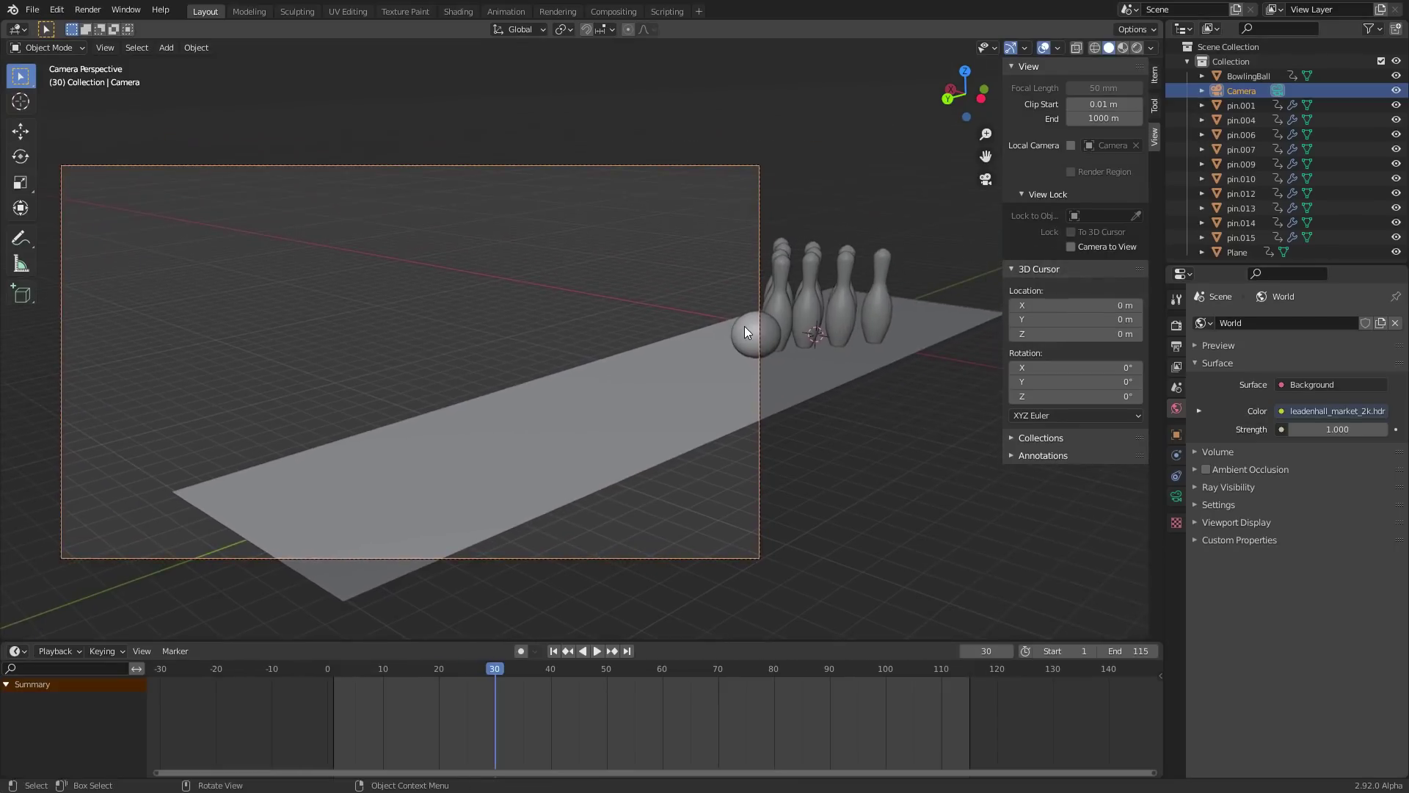
pyautogui.press('space')
pyautogui.hotkey('shift', 'Left')
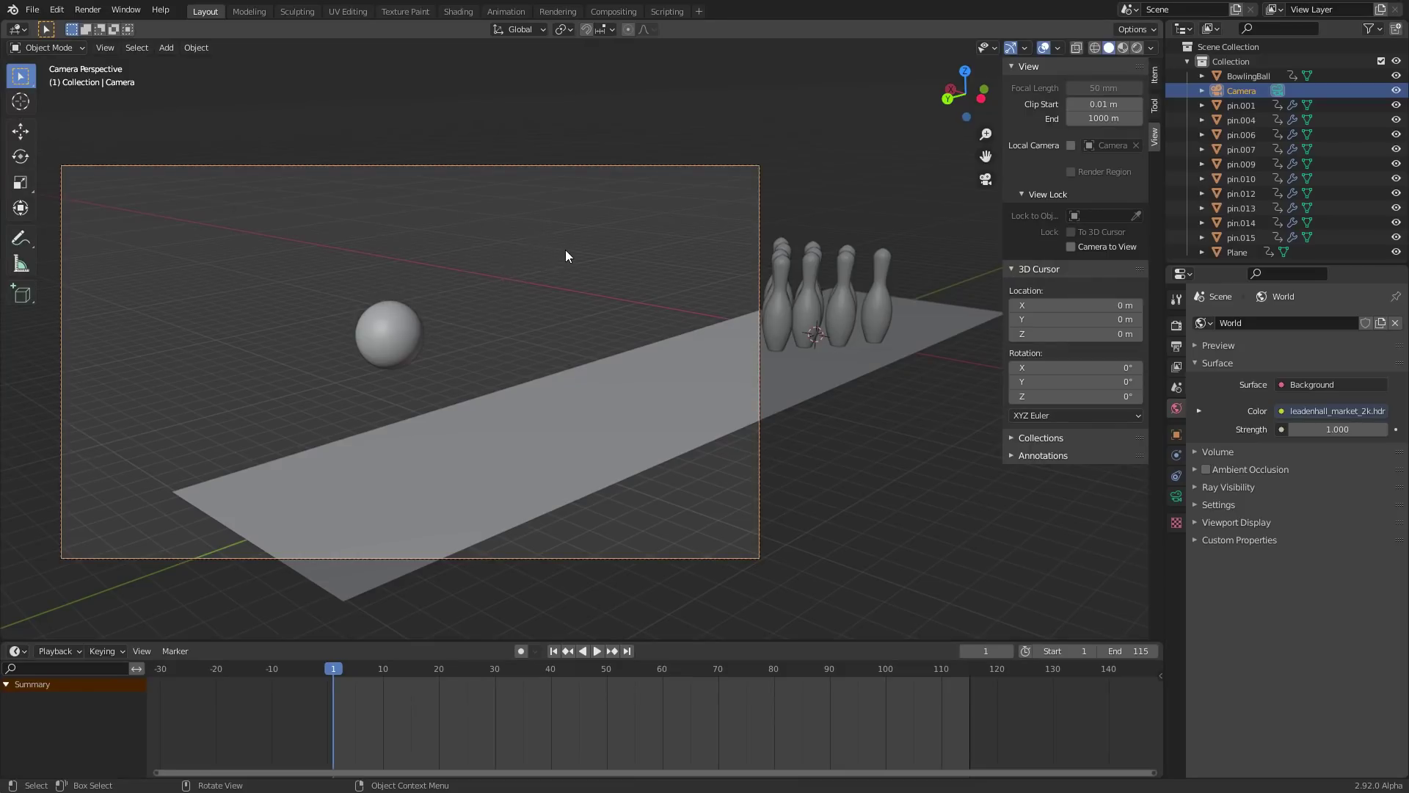
pyautogui.scroll(1, 568, 264)
pyautogui.keyDown('ctrl'); pyautogui.hscroll(-2, 561, 262); pyautogui.keyUp('ctrl')
pyautogui.scroll(2, 683, 280)
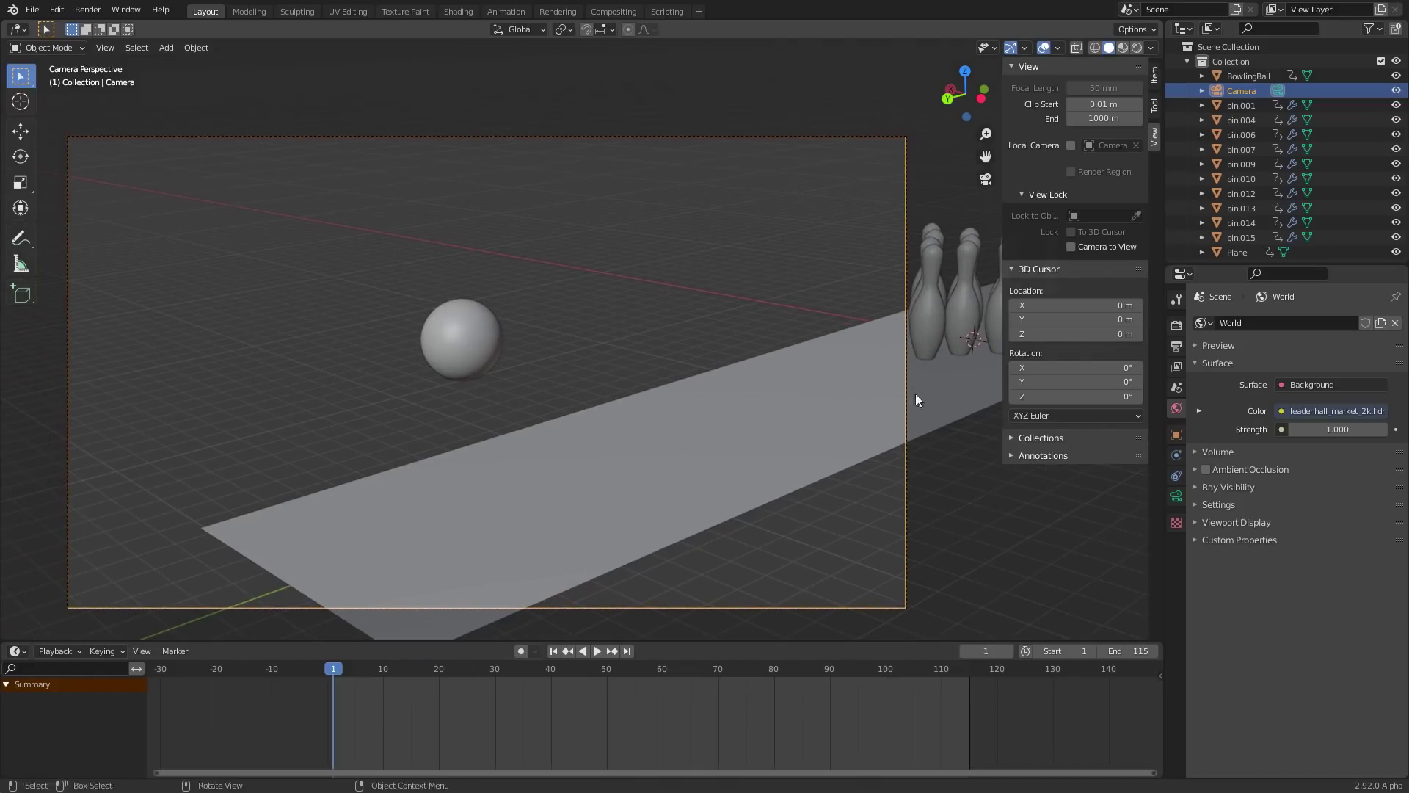
# Add a Damped Track constraint to the camera targeting BowlingBall
pyautogui.click(1178, 475)
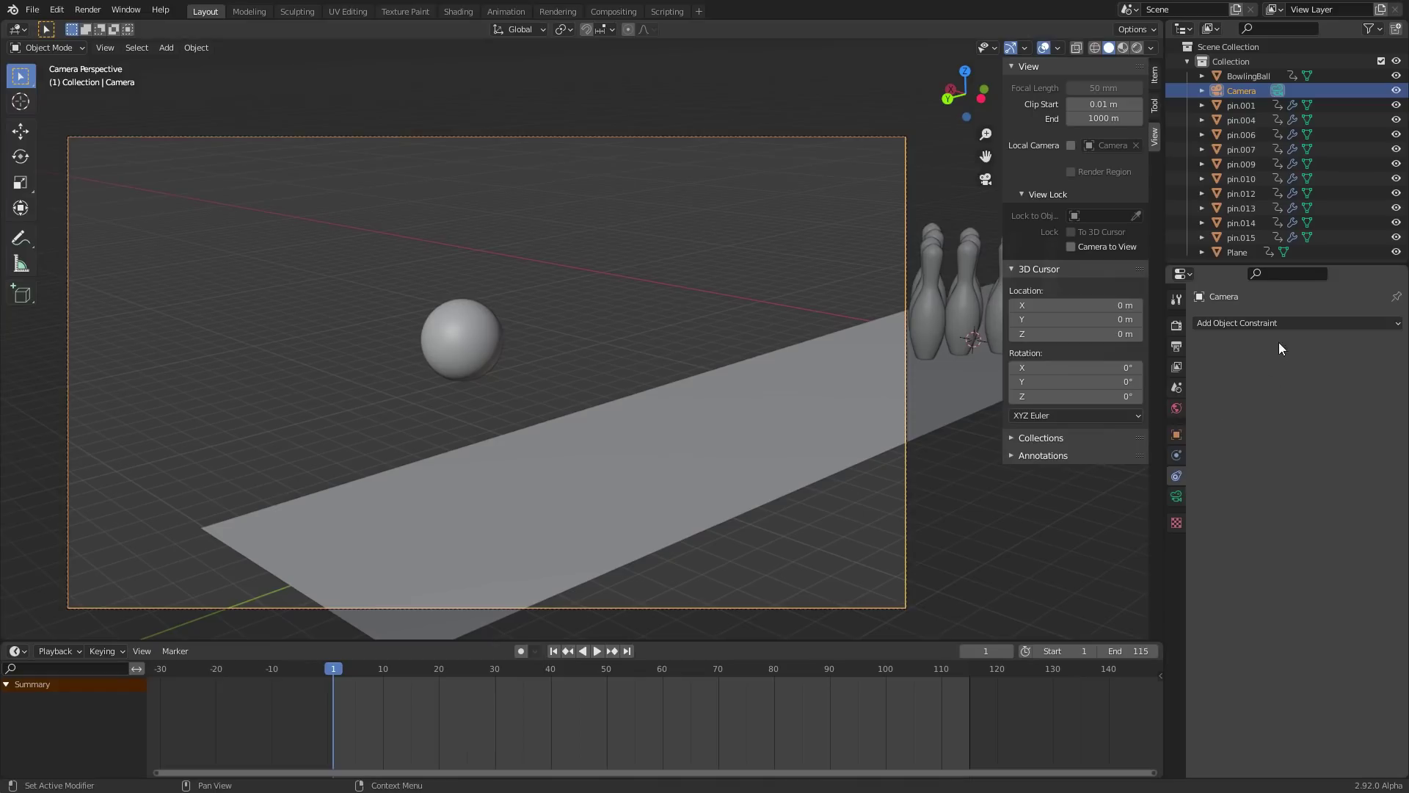
pyautogui.click(1267, 323)
pyautogui.click(1264, 381)
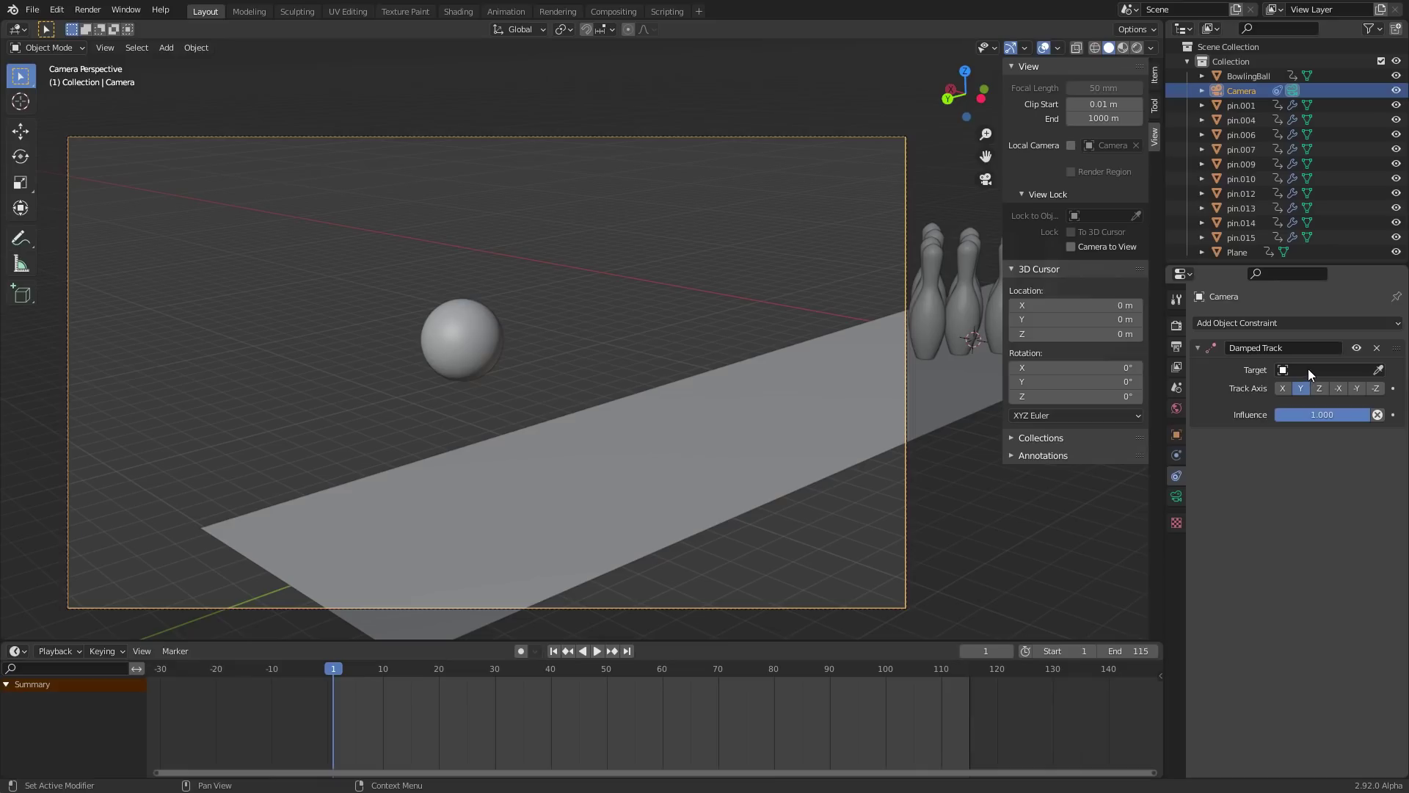
pyautogui.click(1309, 370)
pyautogui.click(1293, 396)
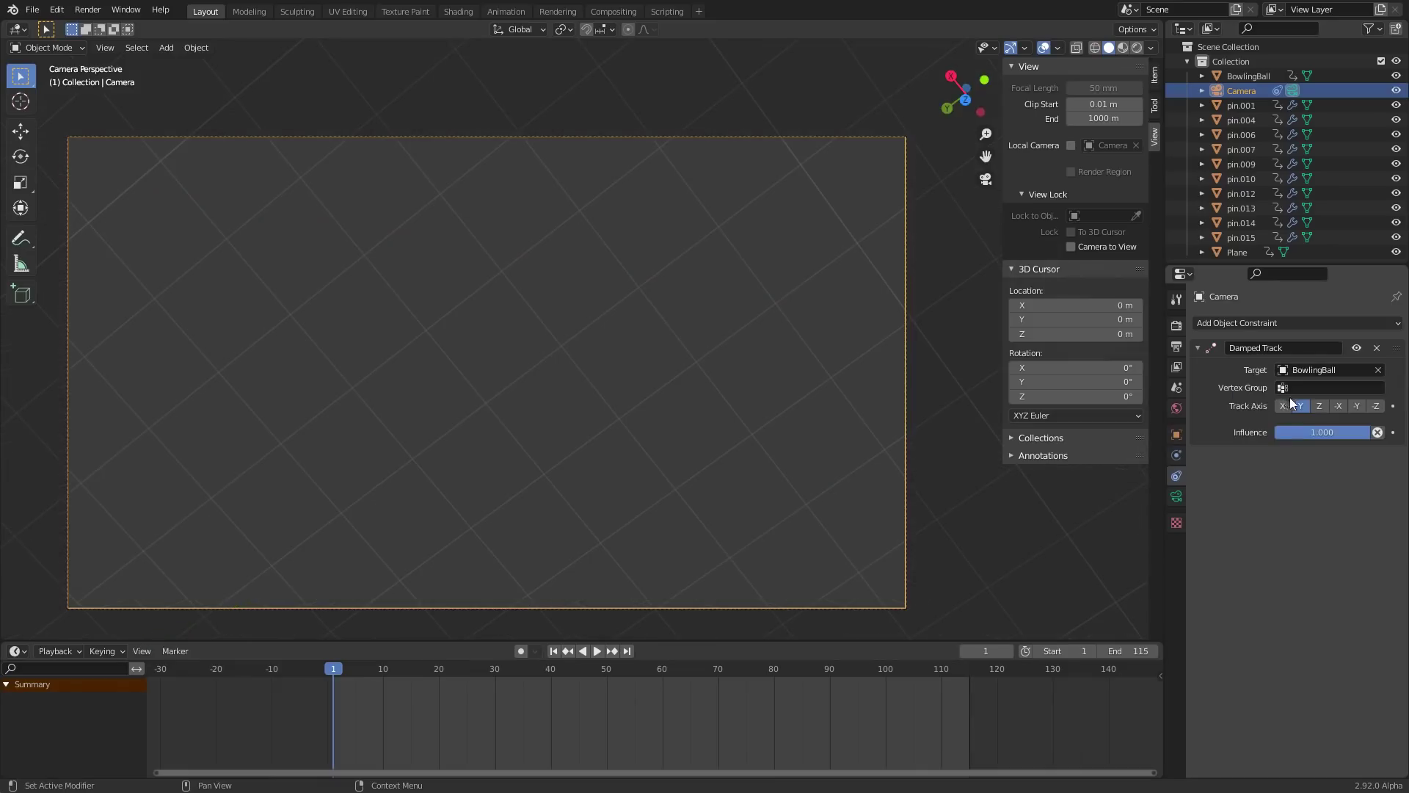
# Set the Damped Track axis to -Z and return to camera view
pyautogui.press('KP_0')
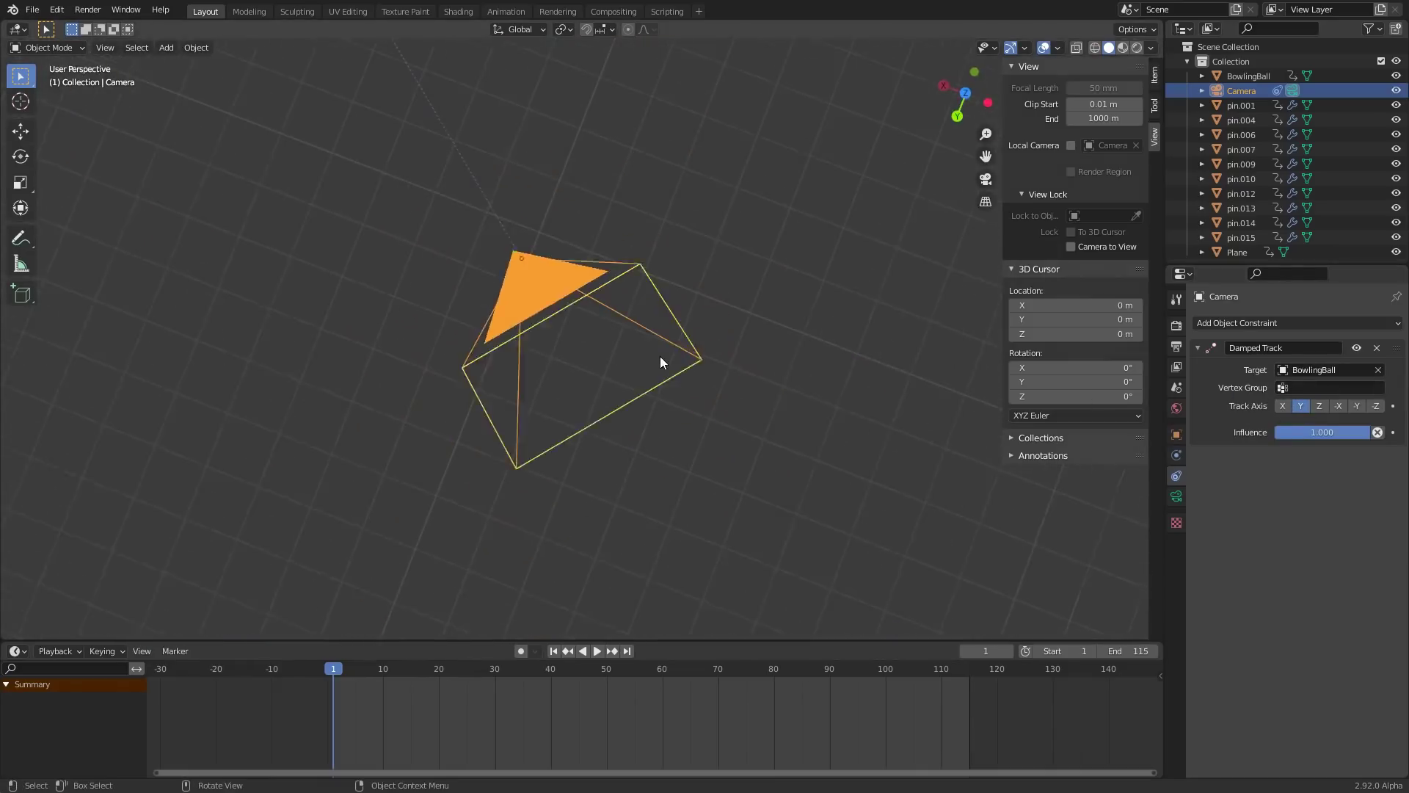
pyautogui.click(1319, 406)
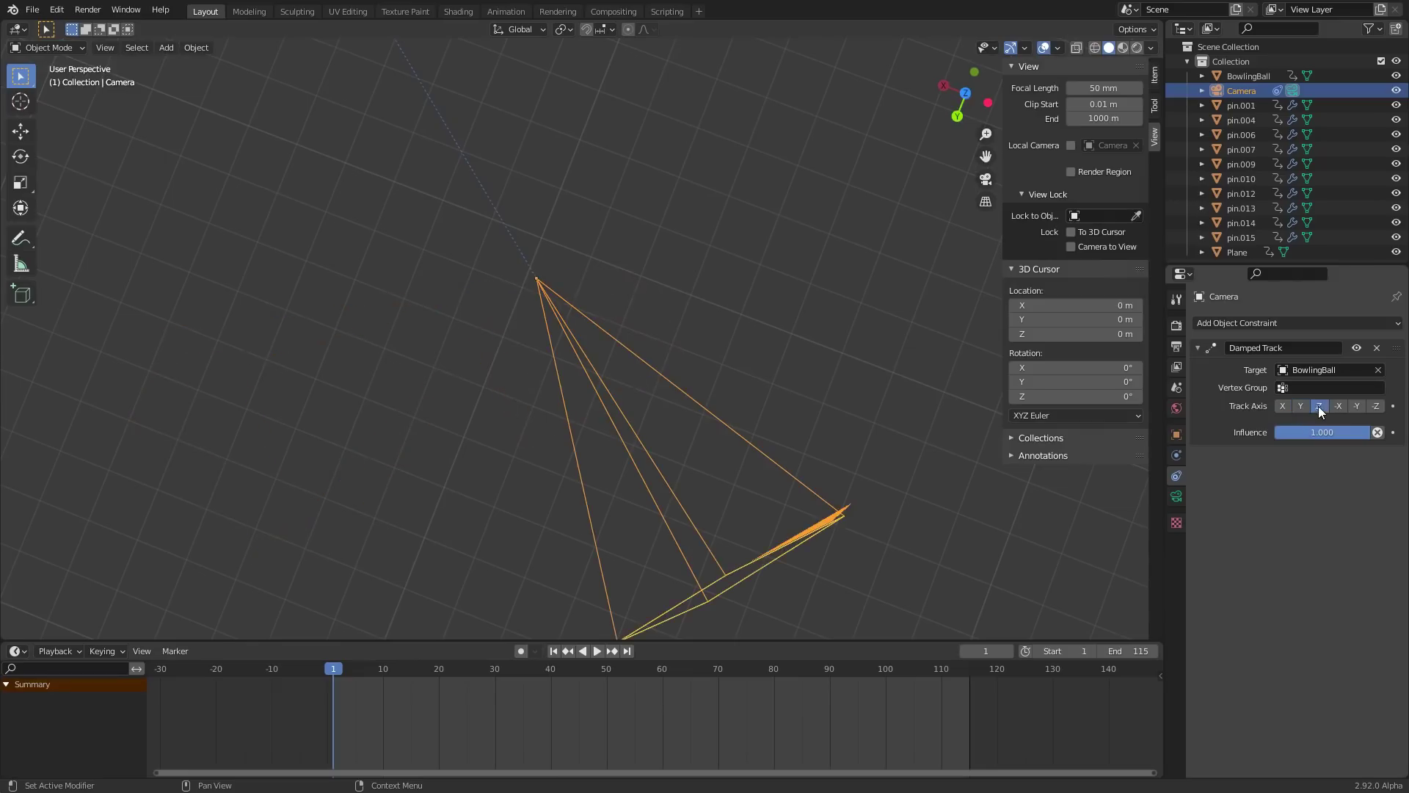
pyautogui.moveTo(866, 411); pyautogui.dragTo(821, 355, button='middle')
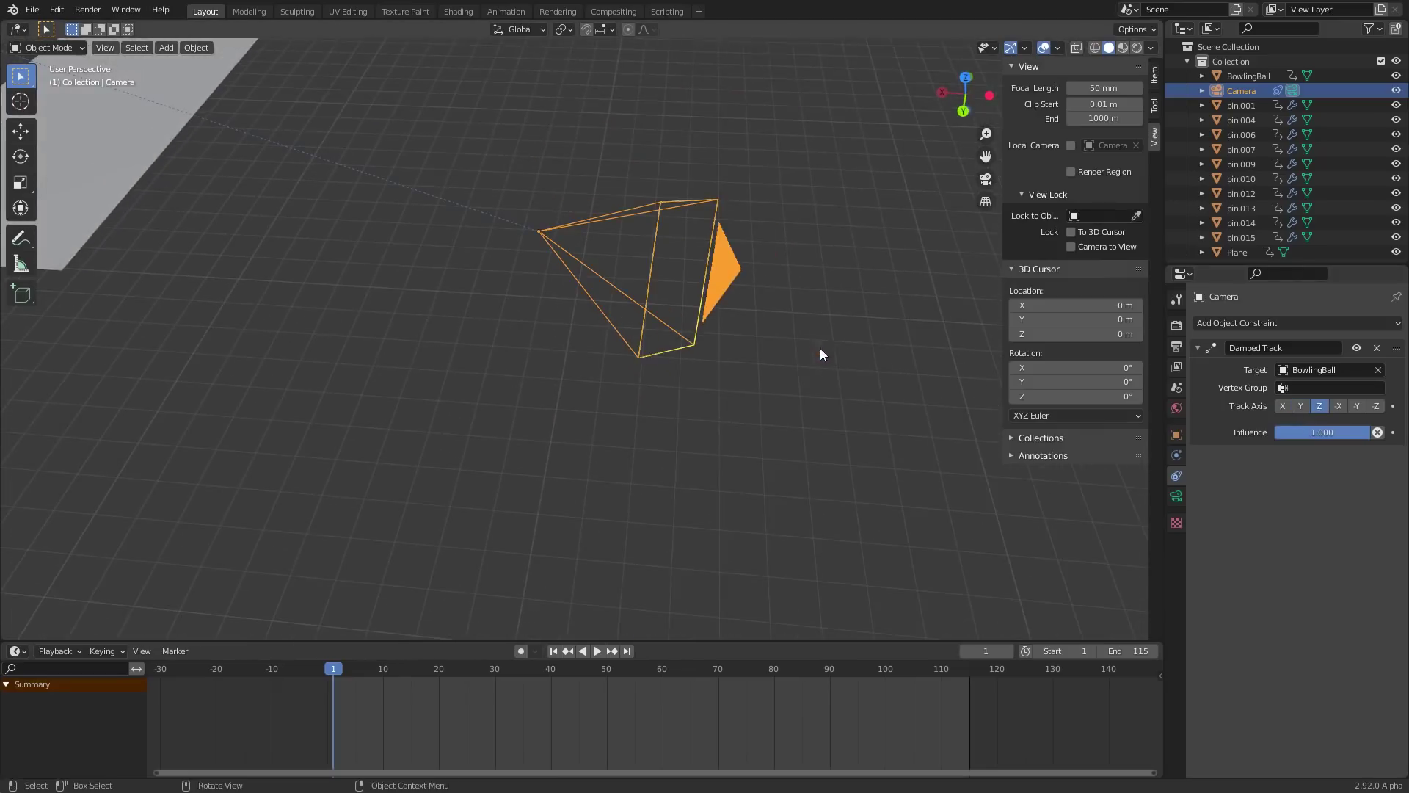
pyautogui.click(1357, 406)
pyautogui.click(1377, 406)
pyautogui.scroll(-2, 617, 282)
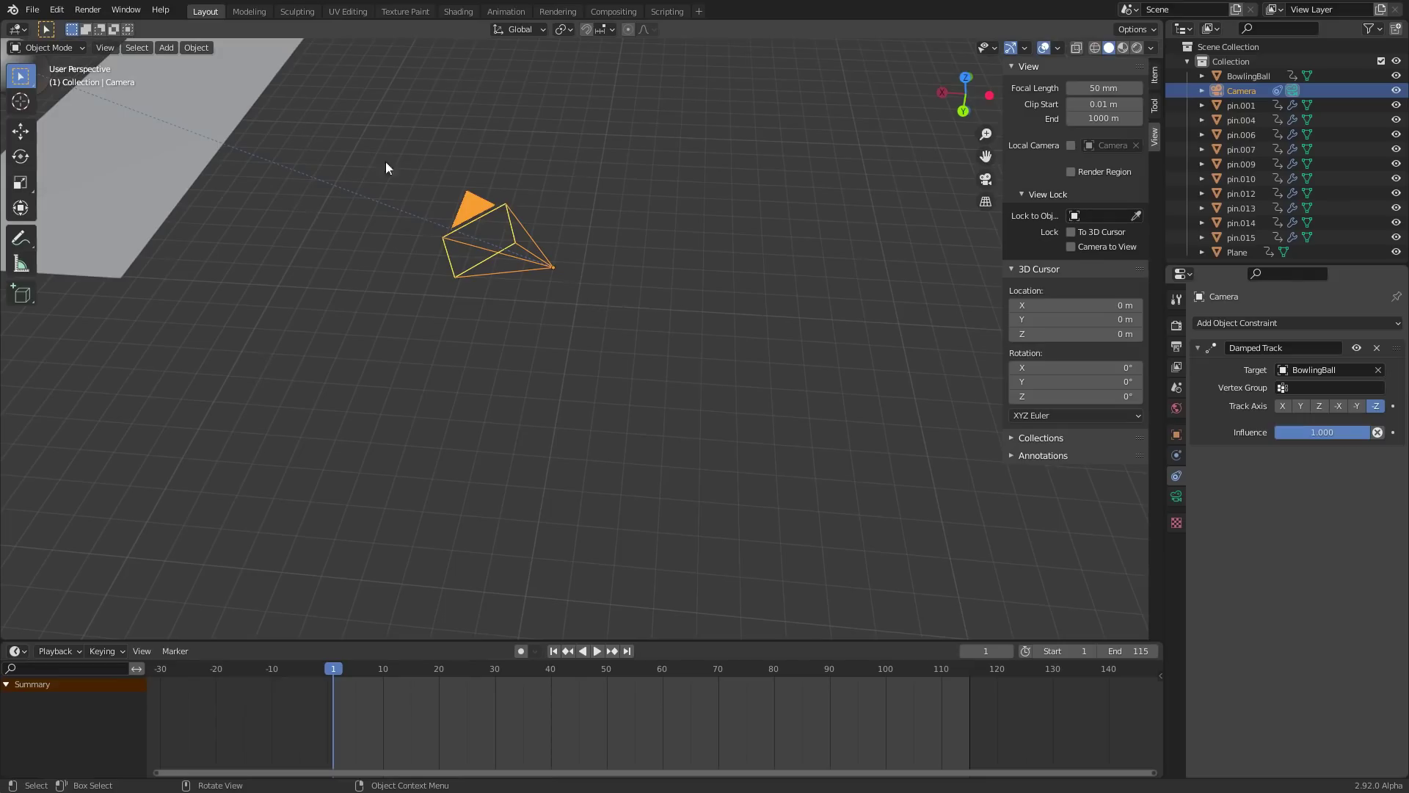
pyautogui.click(985, 180)
pyautogui.scroll(-2, 556, 354)
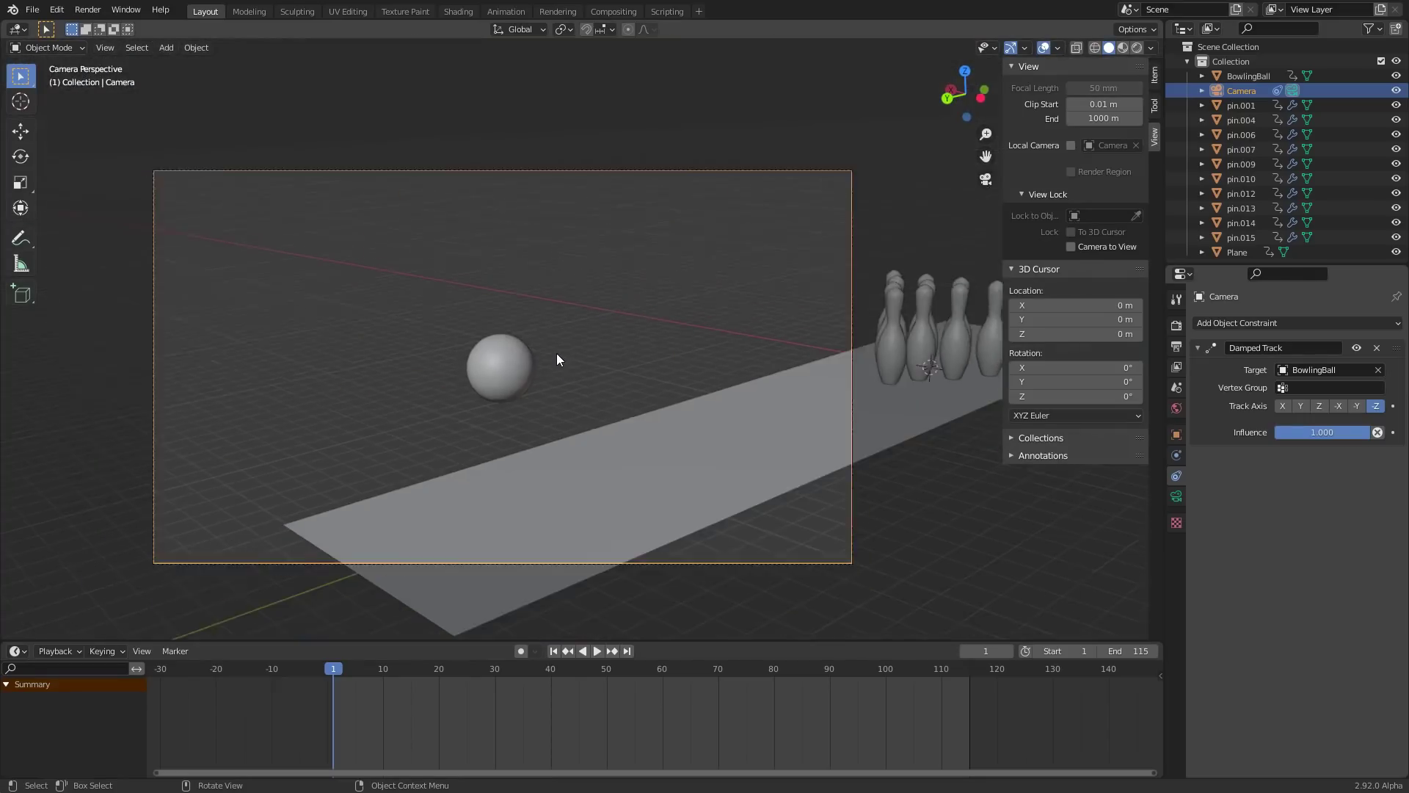
# Extend the animation's End frame to 148 and preview the tracking camera
pyautogui.press('space')
pyautogui.scroll(2, 584, 335)
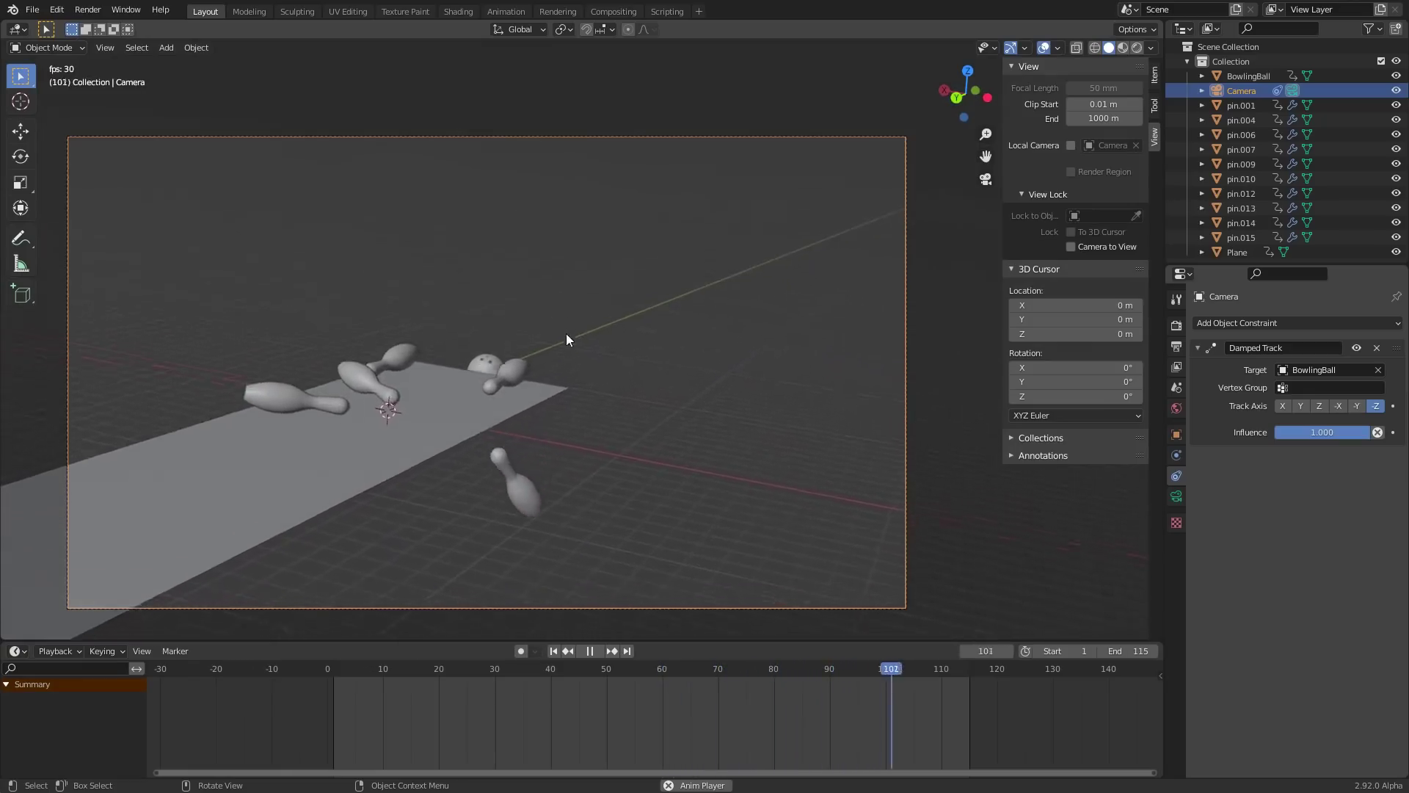
pyautogui.press('space')
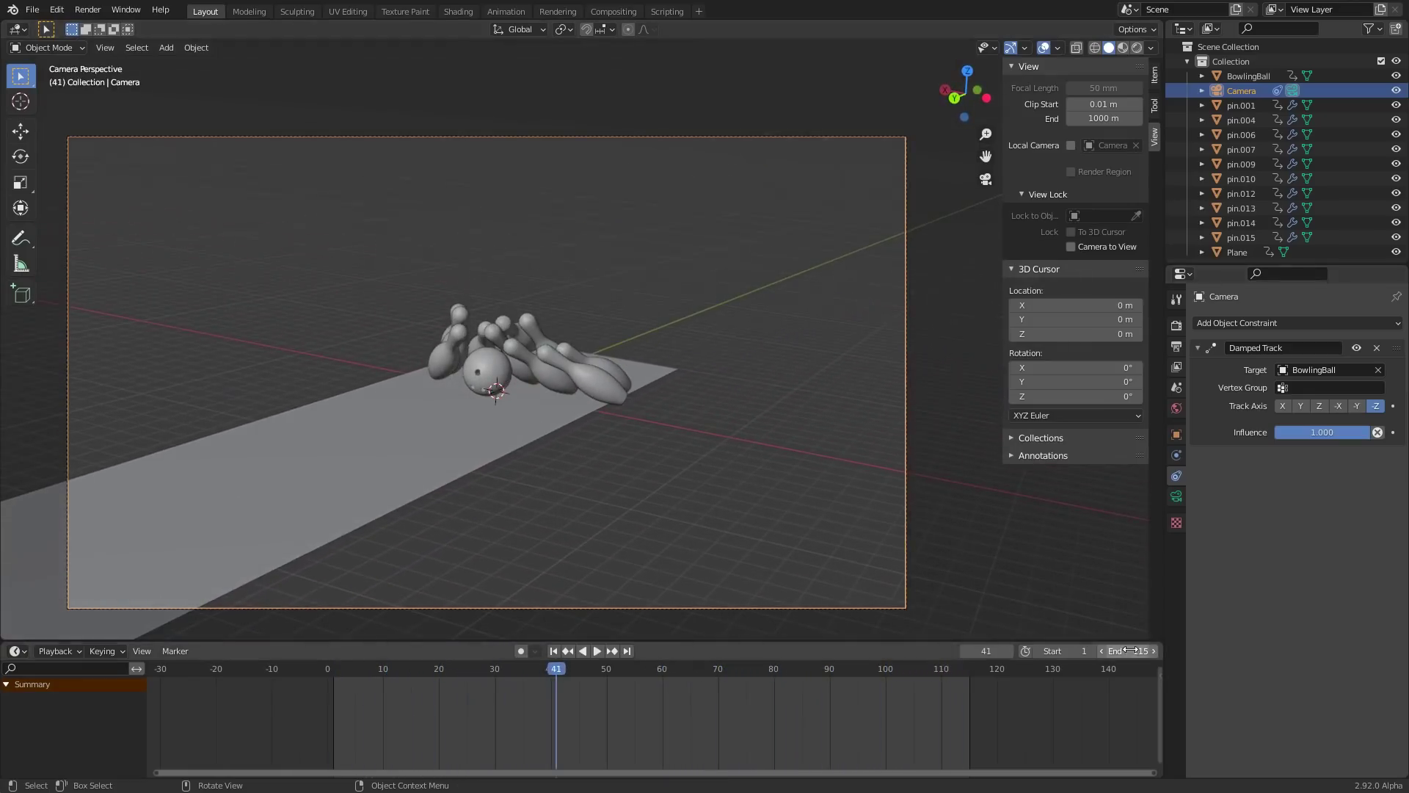
pyautogui.moveTo(1135, 651); pyautogui.dragTo(1198, 652)
pyautogui.press('space')
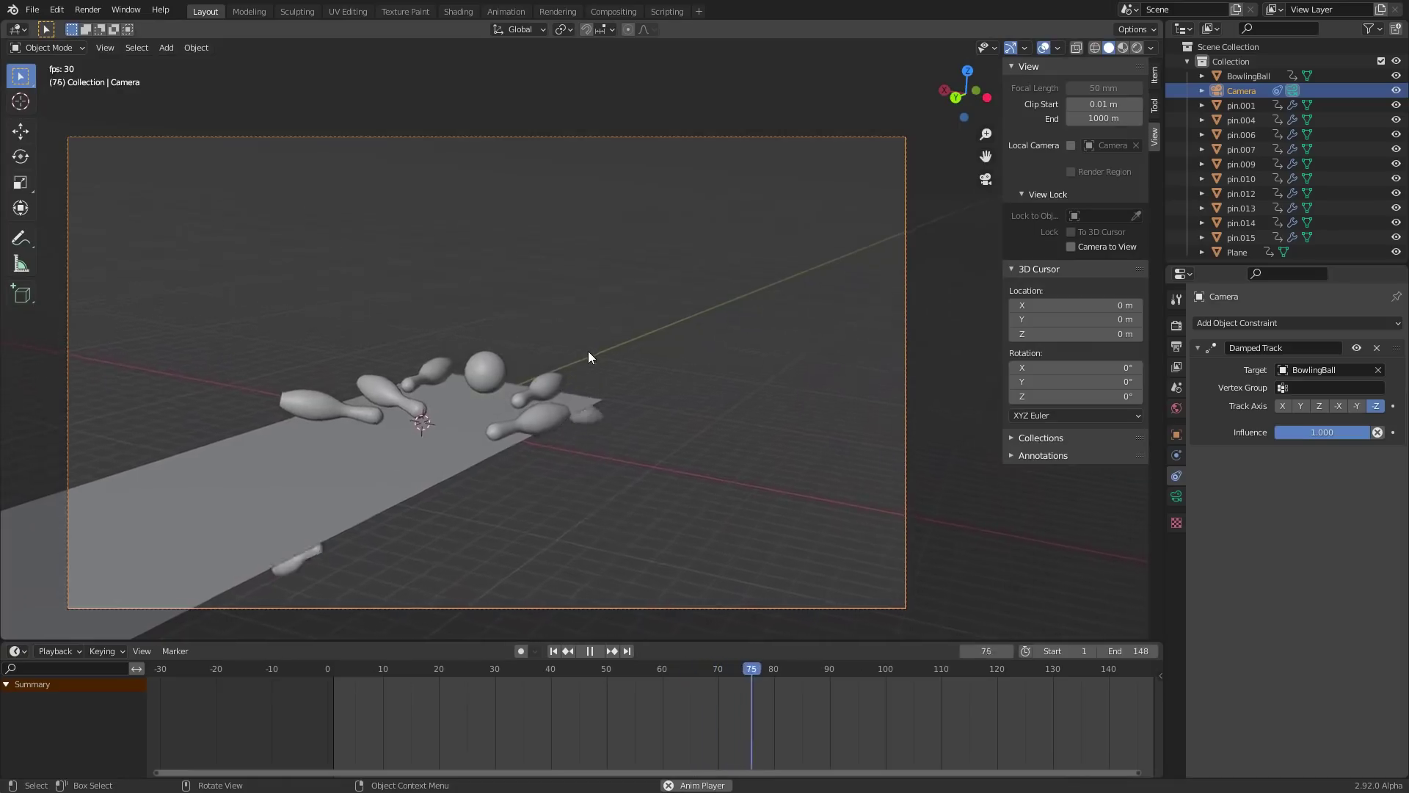
pyautogui.press('space')
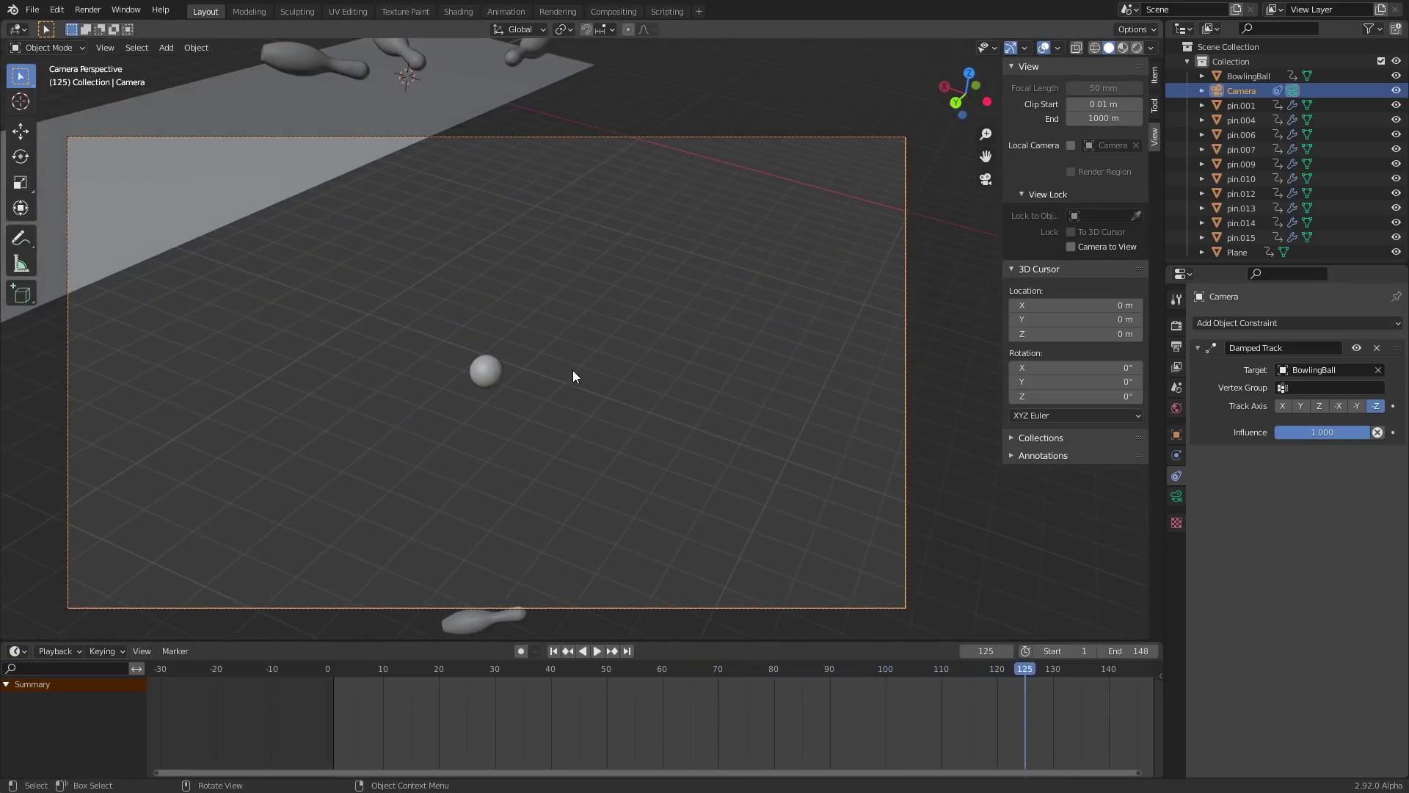
pyautogui.hotkey('shift', 'Left')
# Test Damped Track Influence at 0 during playback, then undo back to 1.0
pyautogui.press('space')
pyautogui.press('space')
pyautogui.hotkey('shift', 'Left')
pyautogui.press('space')
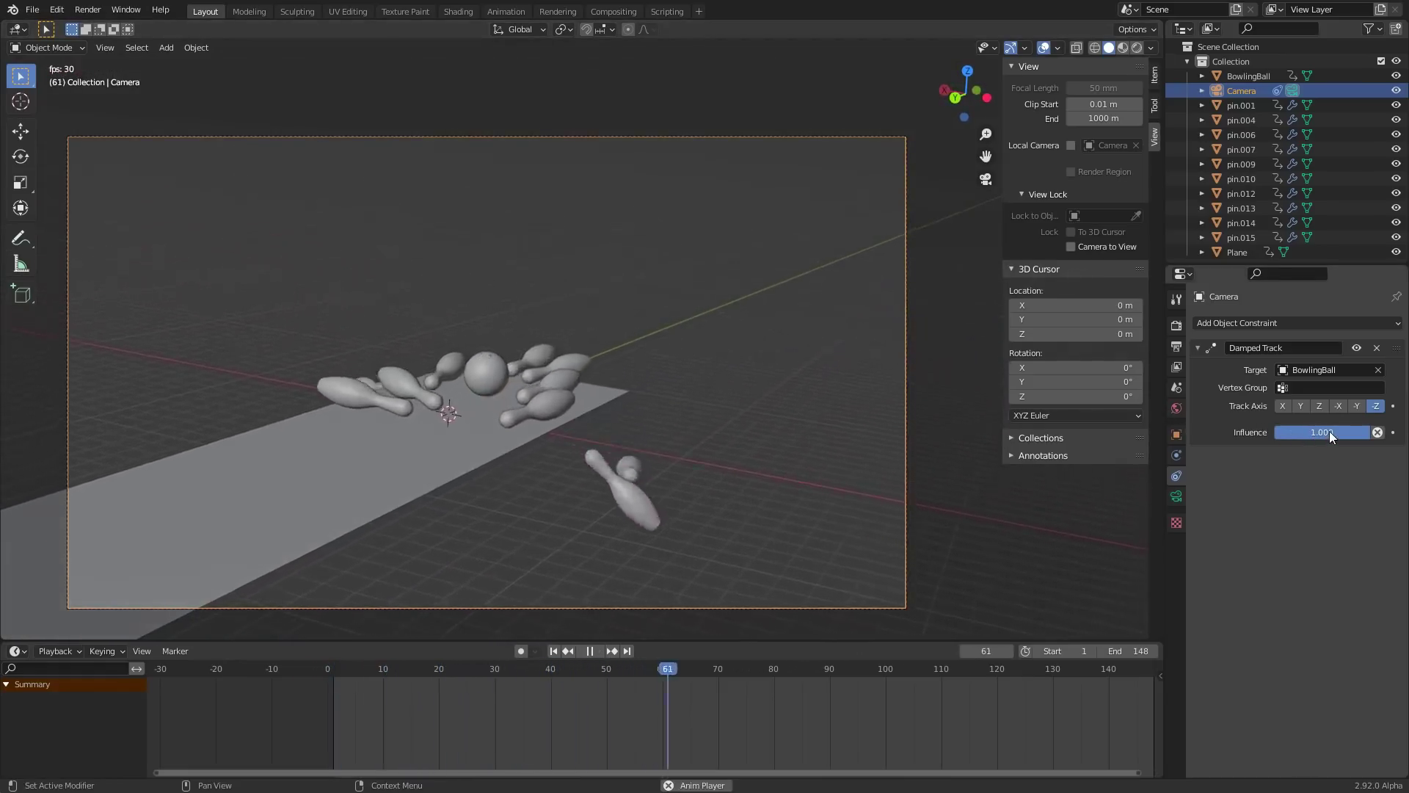
pyautogui.press('space')
pyautogui.moveTo(1329, 432); pyautogui.dragTo(1276, 431)
pyautogui.press('space')
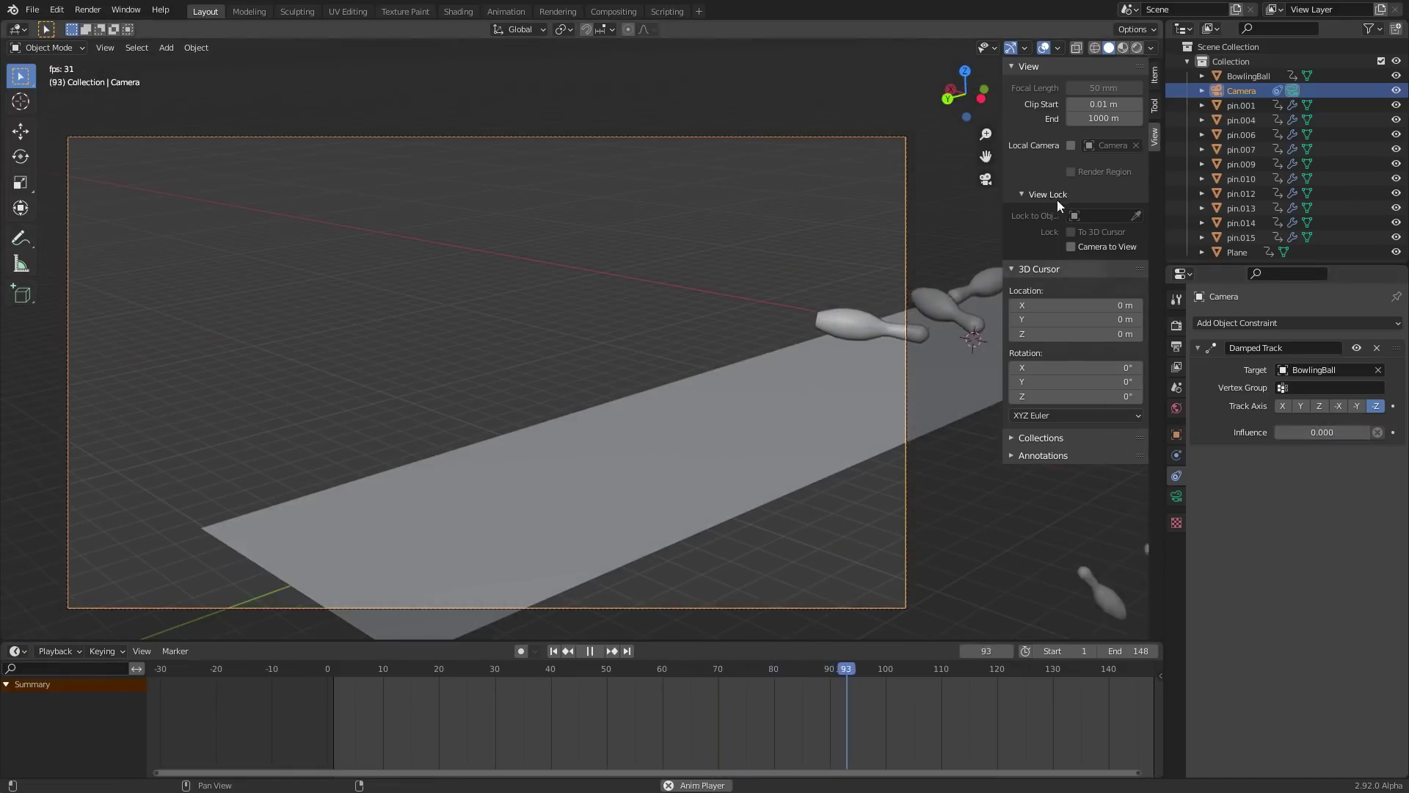
pyautogui.press('space')
pyautogui.hotkey('ctrl', 'z')
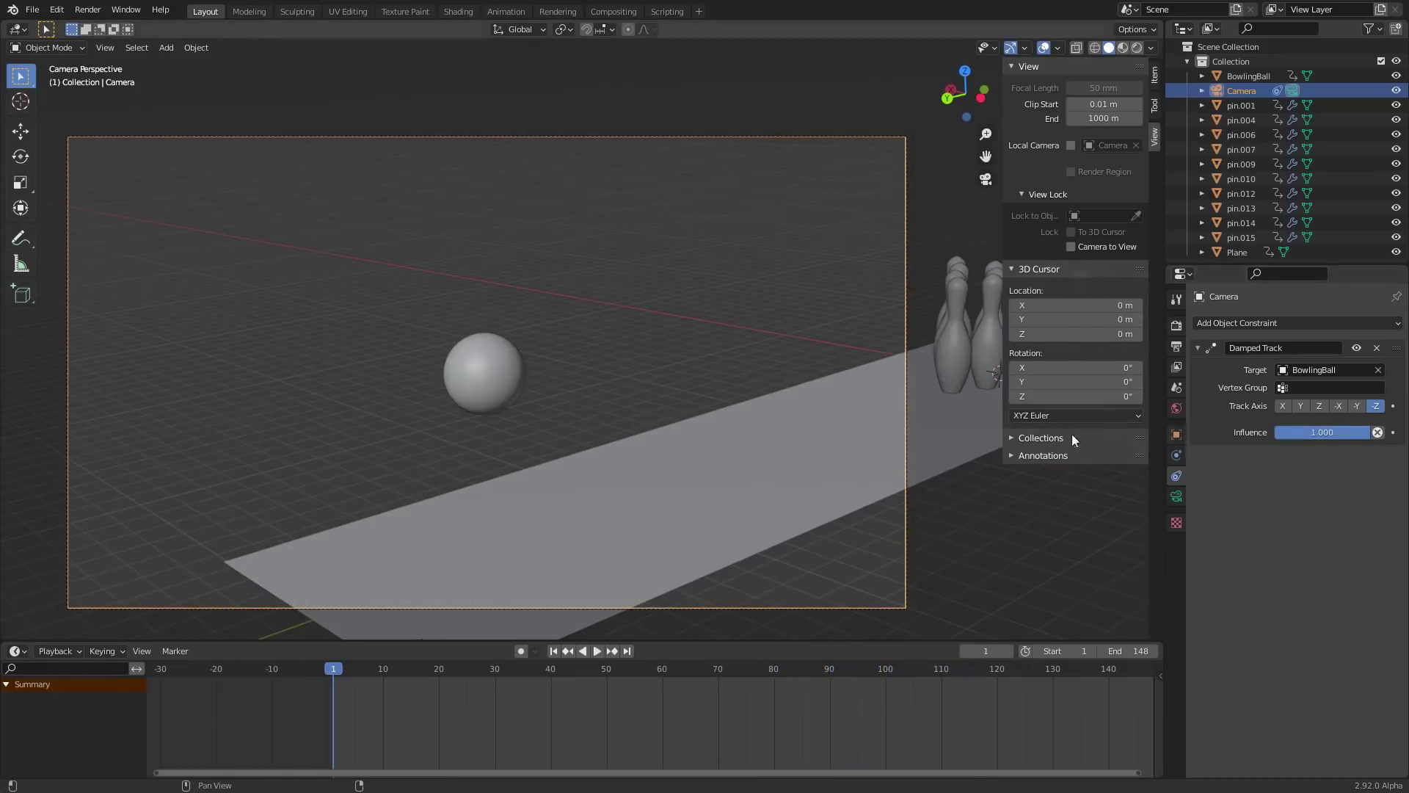
# Set Damped Track Influence to 0.8, preview it, then scrub and drag Influence down to 0
pyautogui.click(1308, 431)
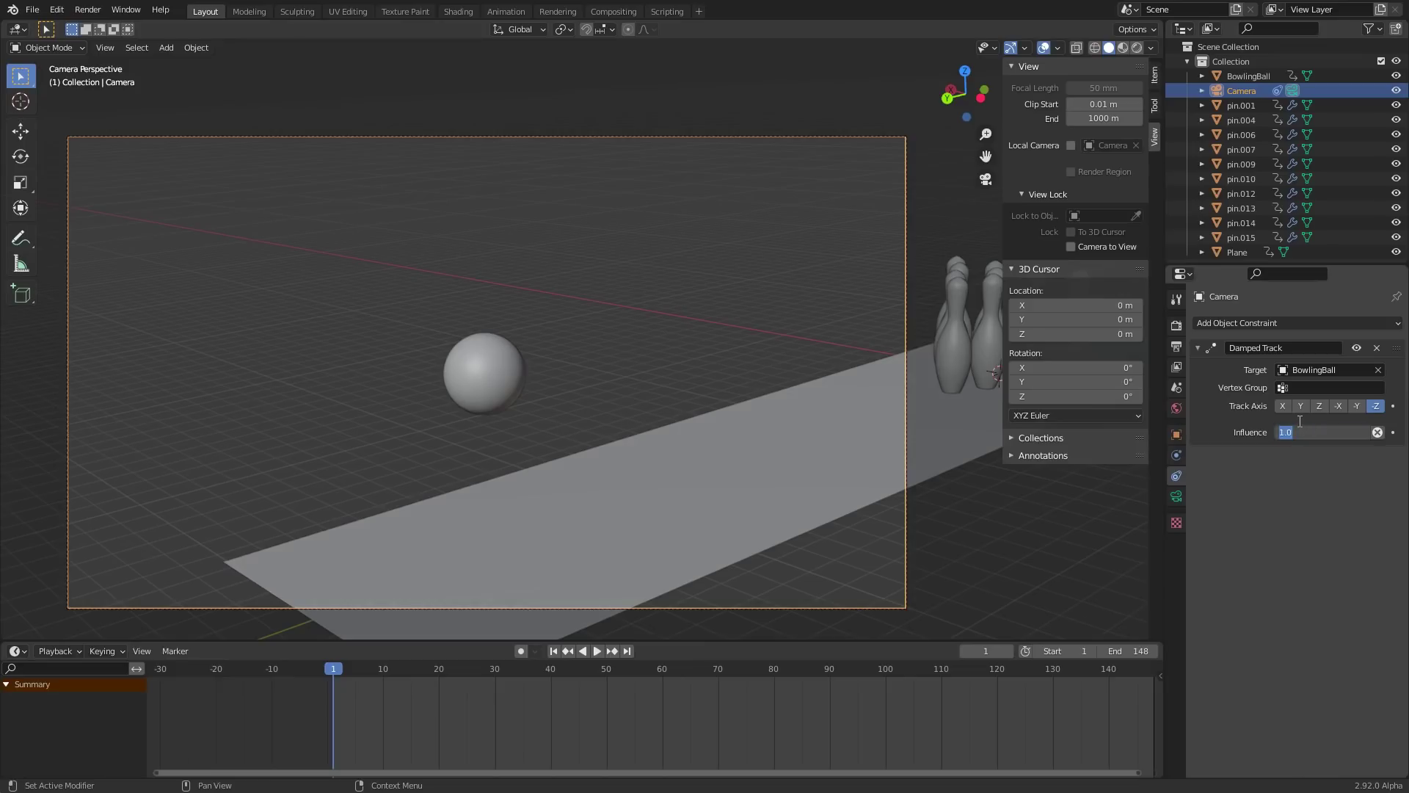
pyautogui.write('0.8')
pyautogui.press('Return')
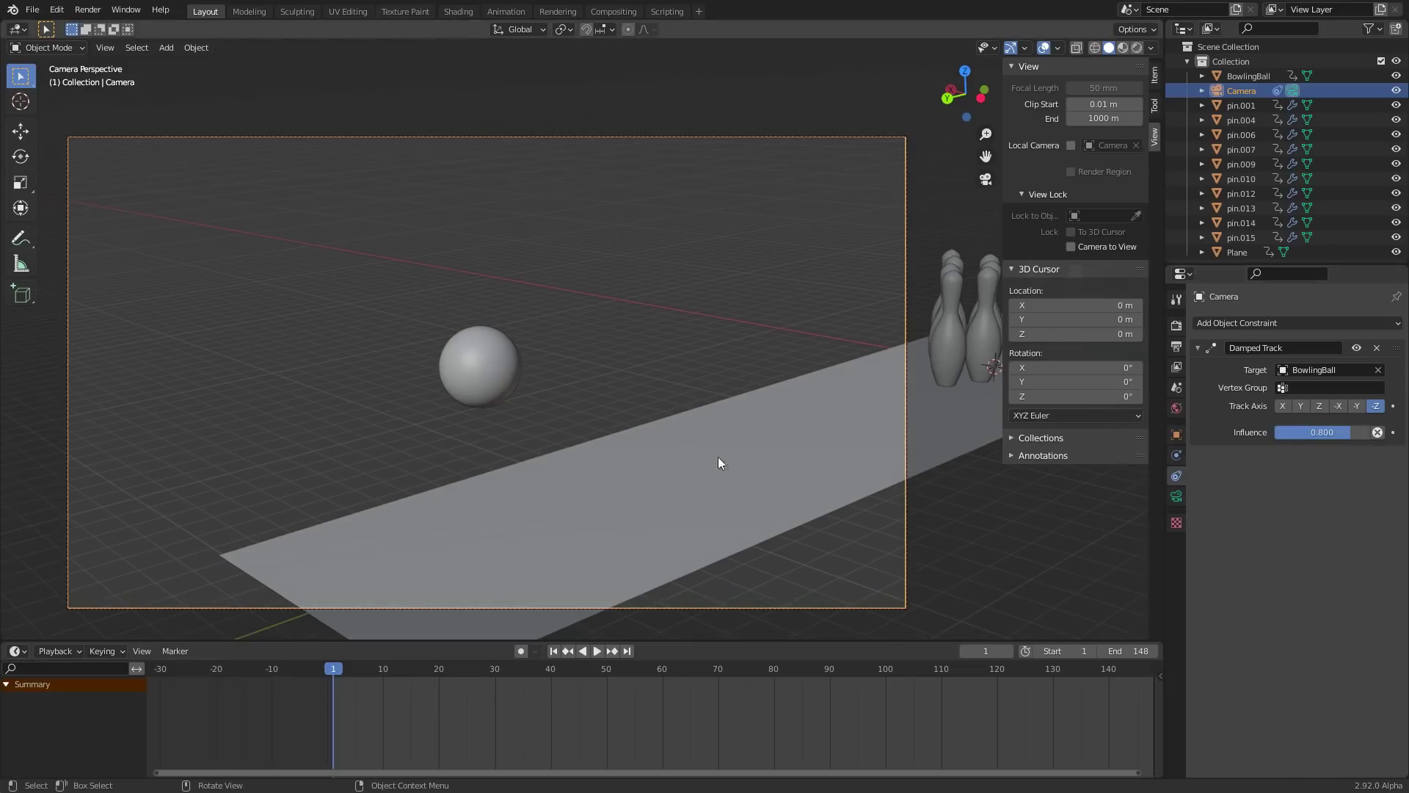
pyautogui.press('space')
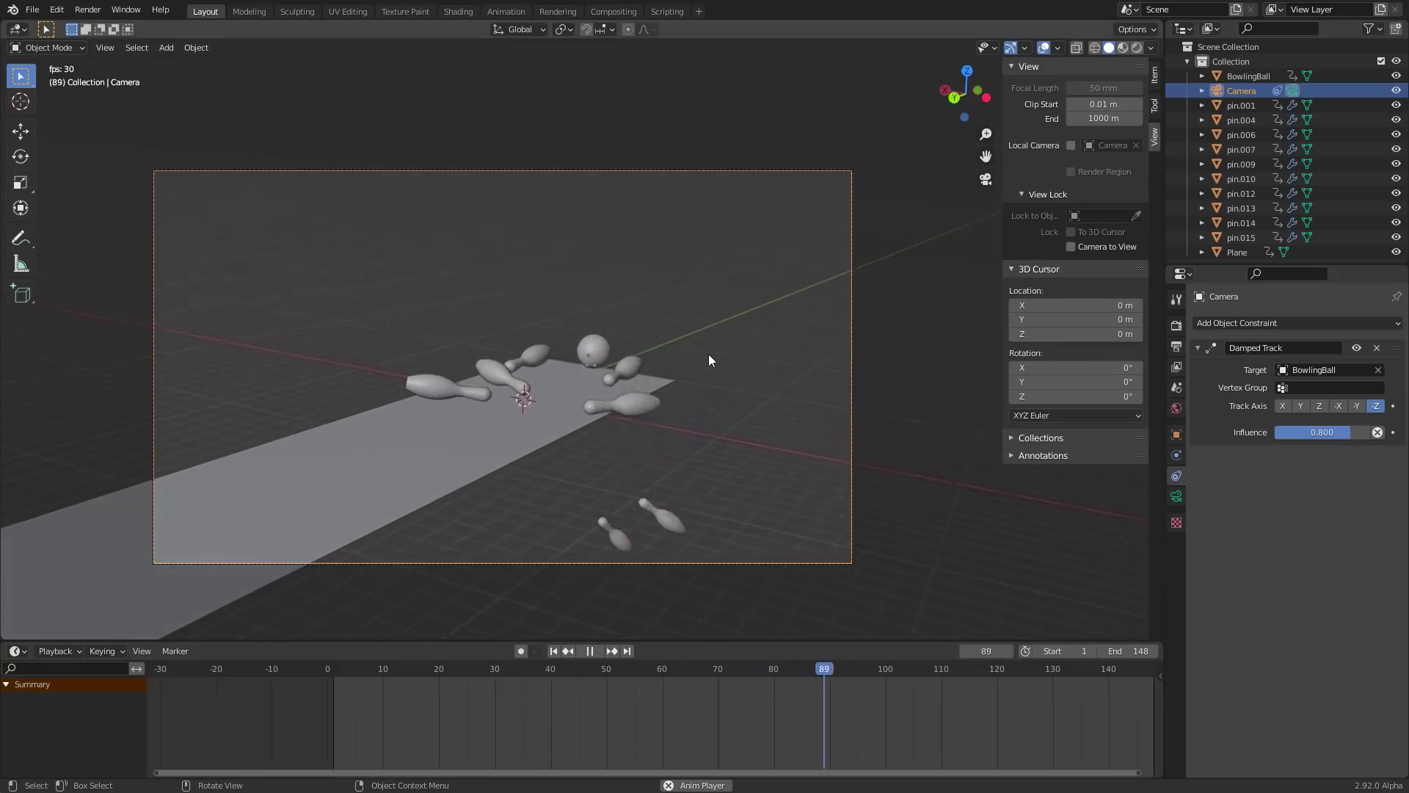
pyautogui.press('Escape')
pyautogui.moveTo(904, 693); pyautogui.dragTo(540, 668)
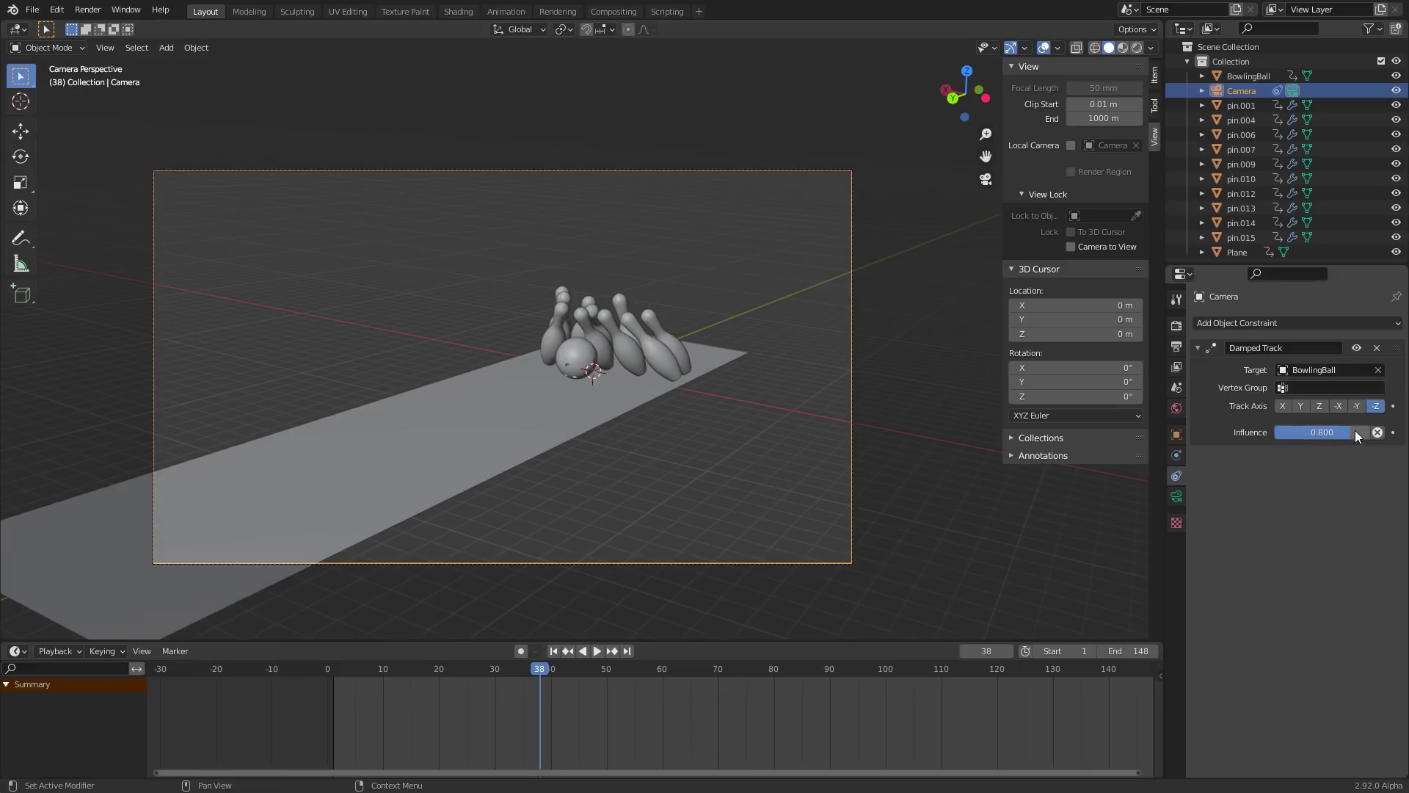
pyautogui.moveTo(1355, 430); pyautogui.dragTo(1279, 431)
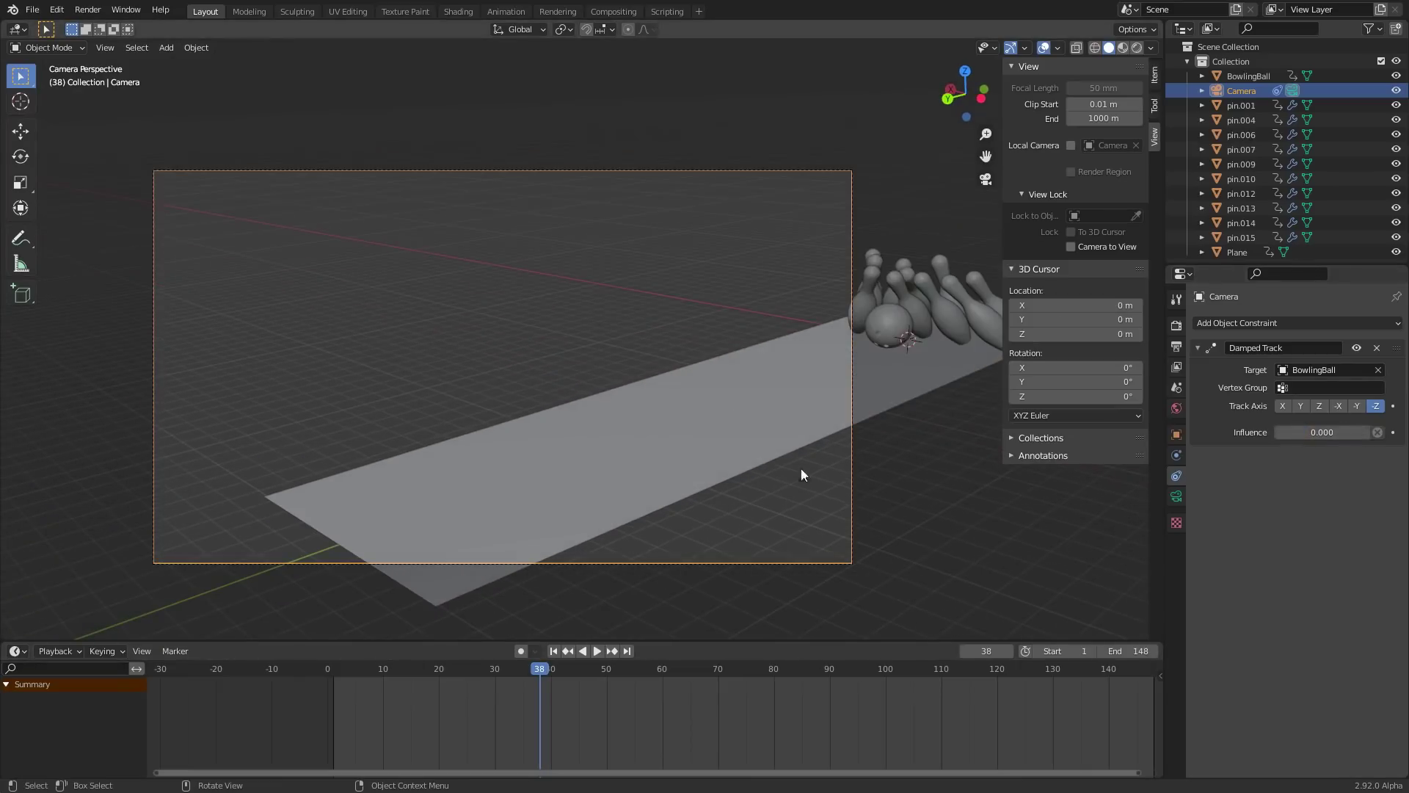
# Restore Damped Track Influence to 0.8 and return to frame 1
pyautogui.hotkey('ctrl', 'z')
pyautogui.hotkey('shift', 'Left')
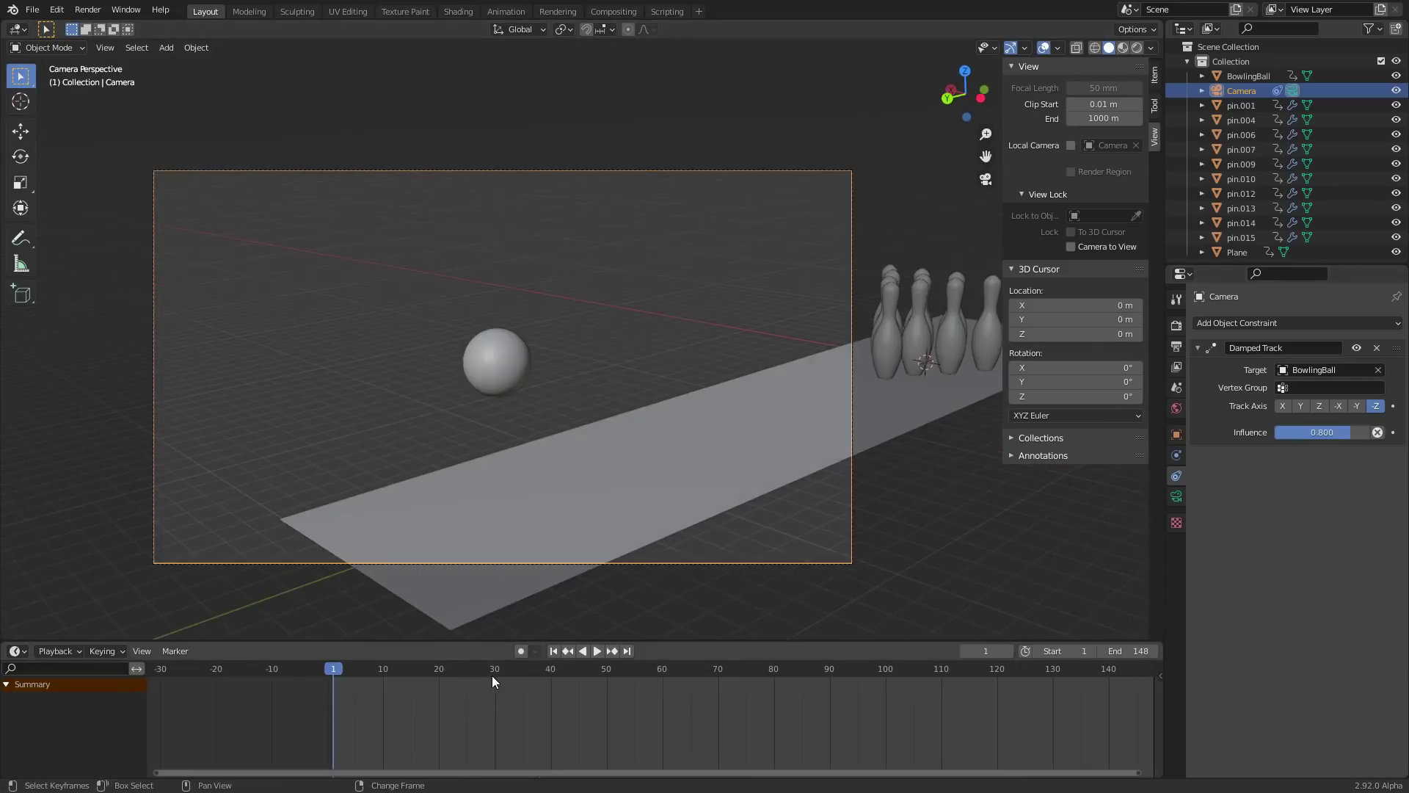
pyautogui.hotkey('ctrl', 'z')
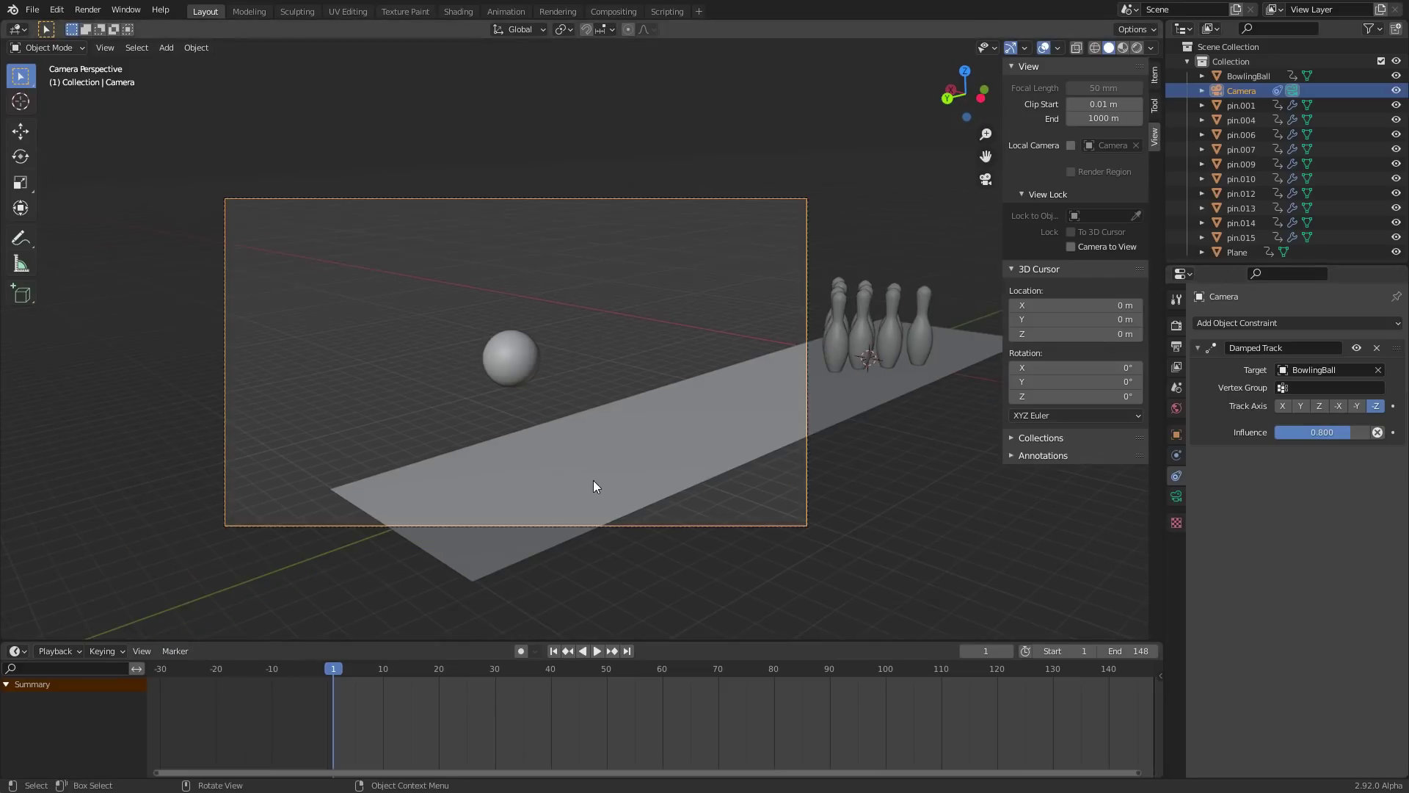
pyautogui.hotkey('ctrl', 'shift', 'z')
# Bake Action with Visual Keying, Clear Constraints, Clear Parents, Overwrite and Clean Curves
pyautogui.press('F3')
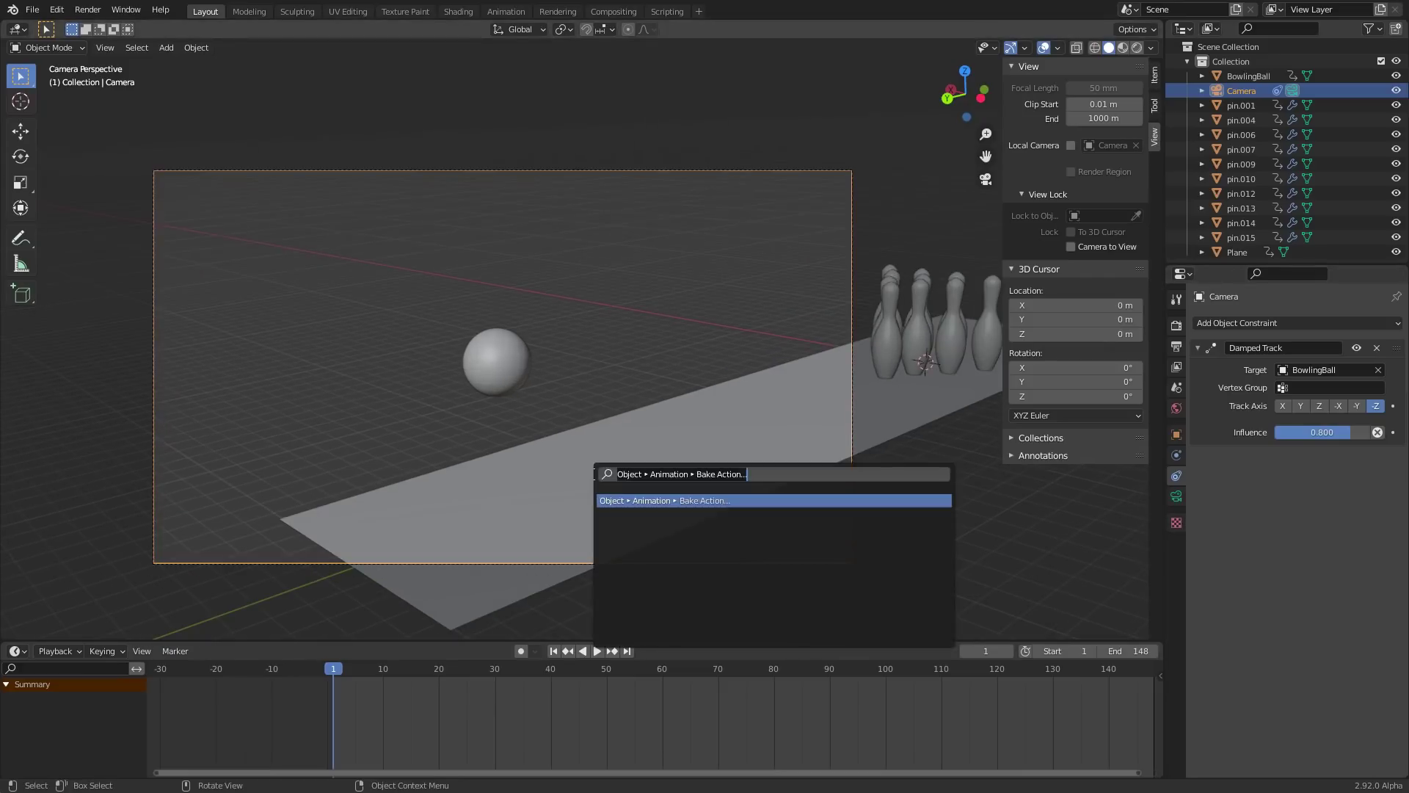
pyautogui.write('bake acti')
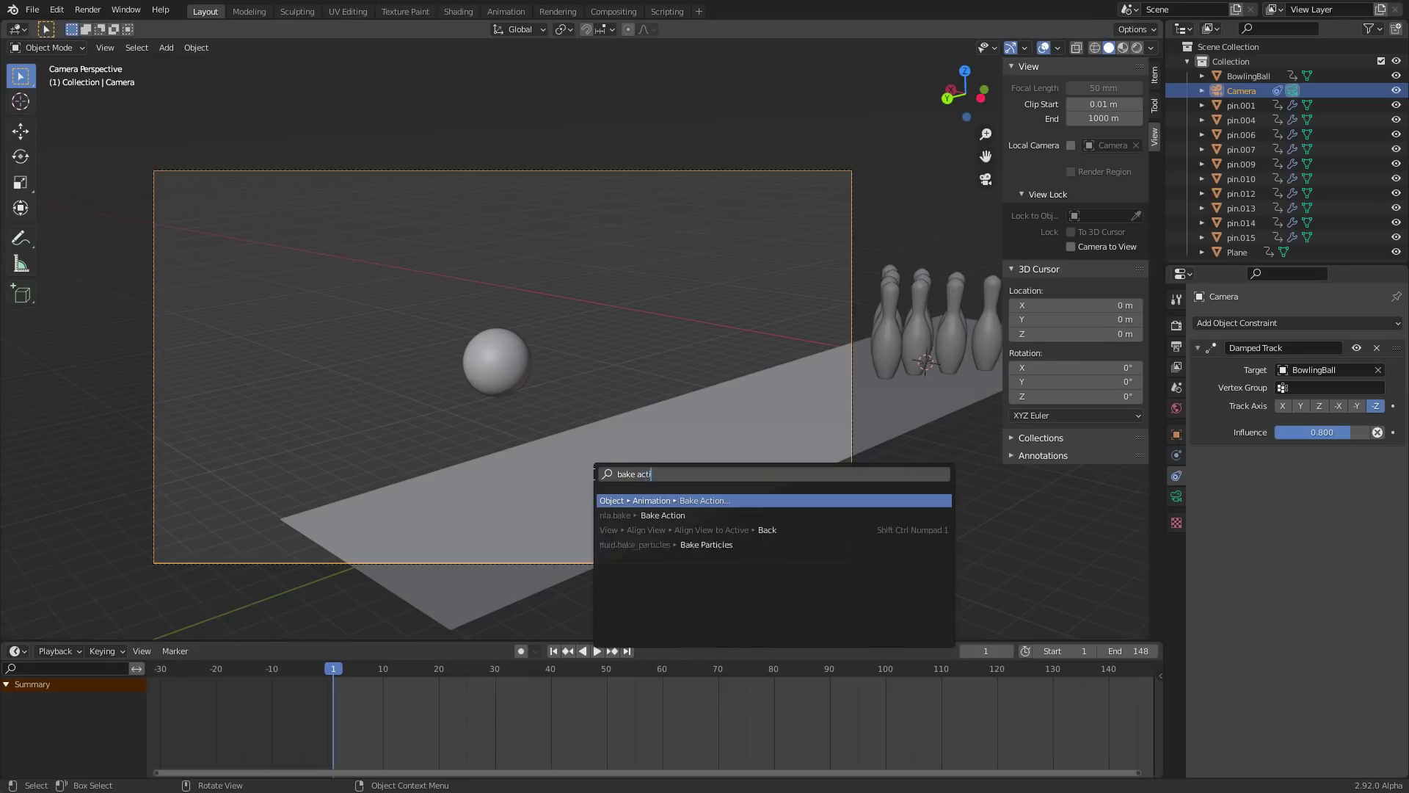
pyautogui.press('Return')
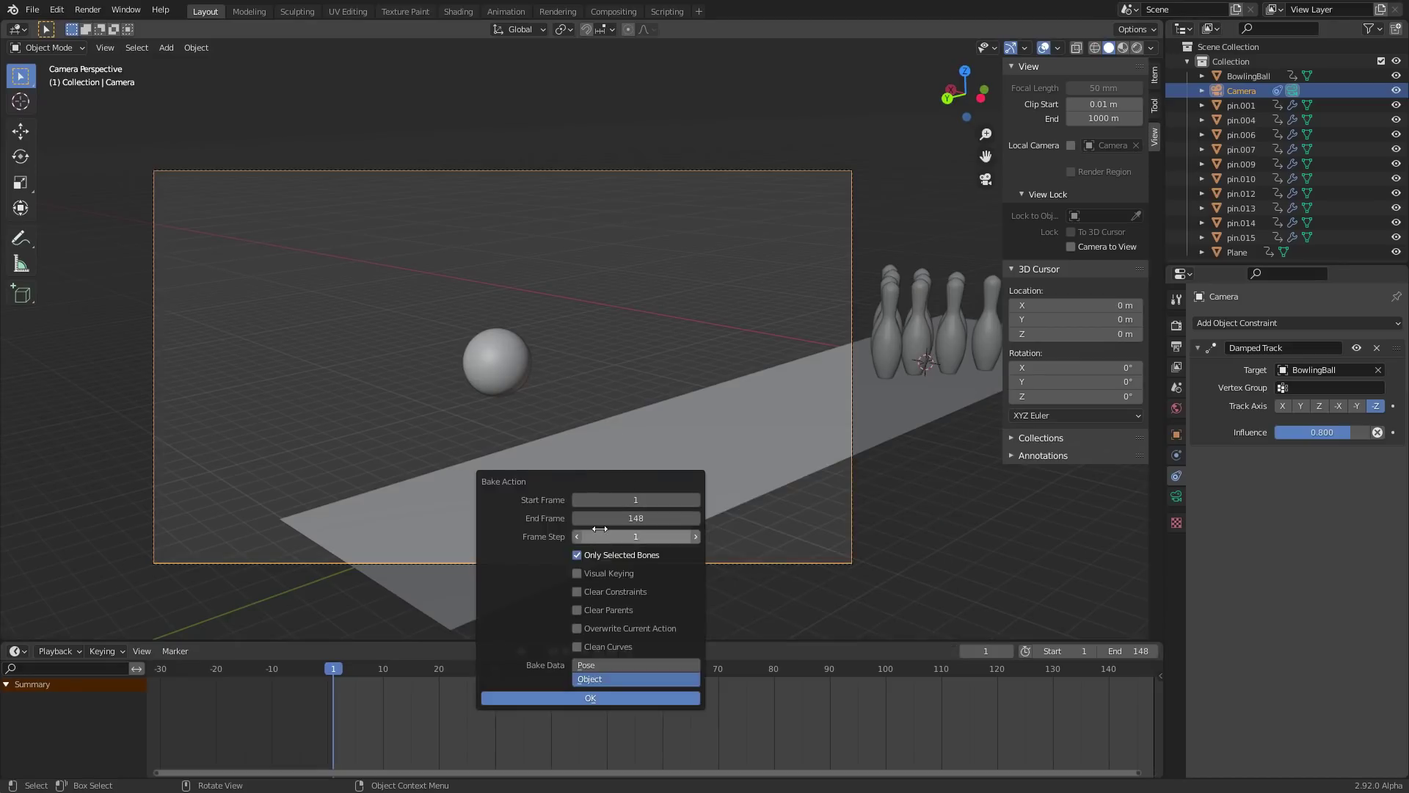
pyautogui.click(579, 575)
pyautogui.moveTo(577, 592); pyautogui.dragTo(577, 650)
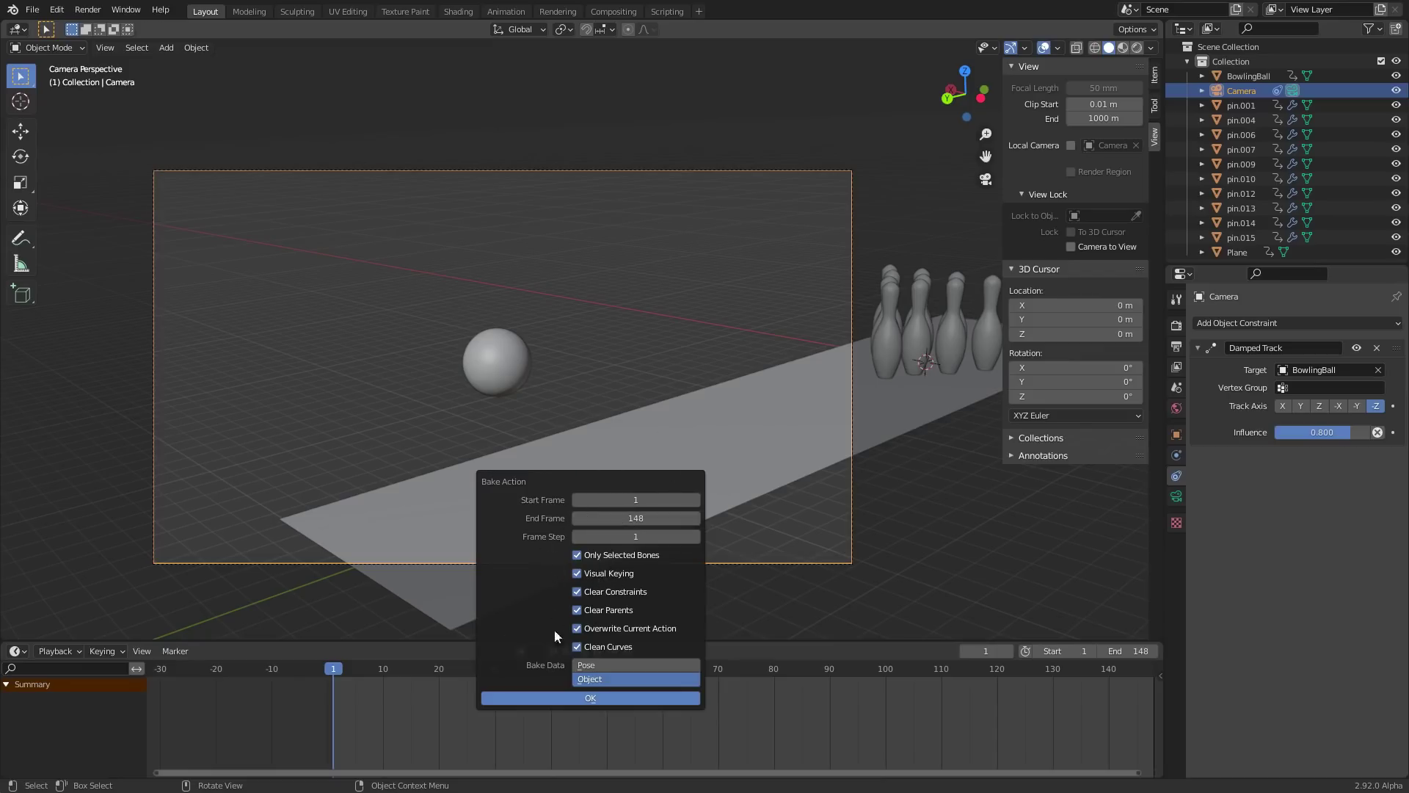
pyautogui.click(576, 696)
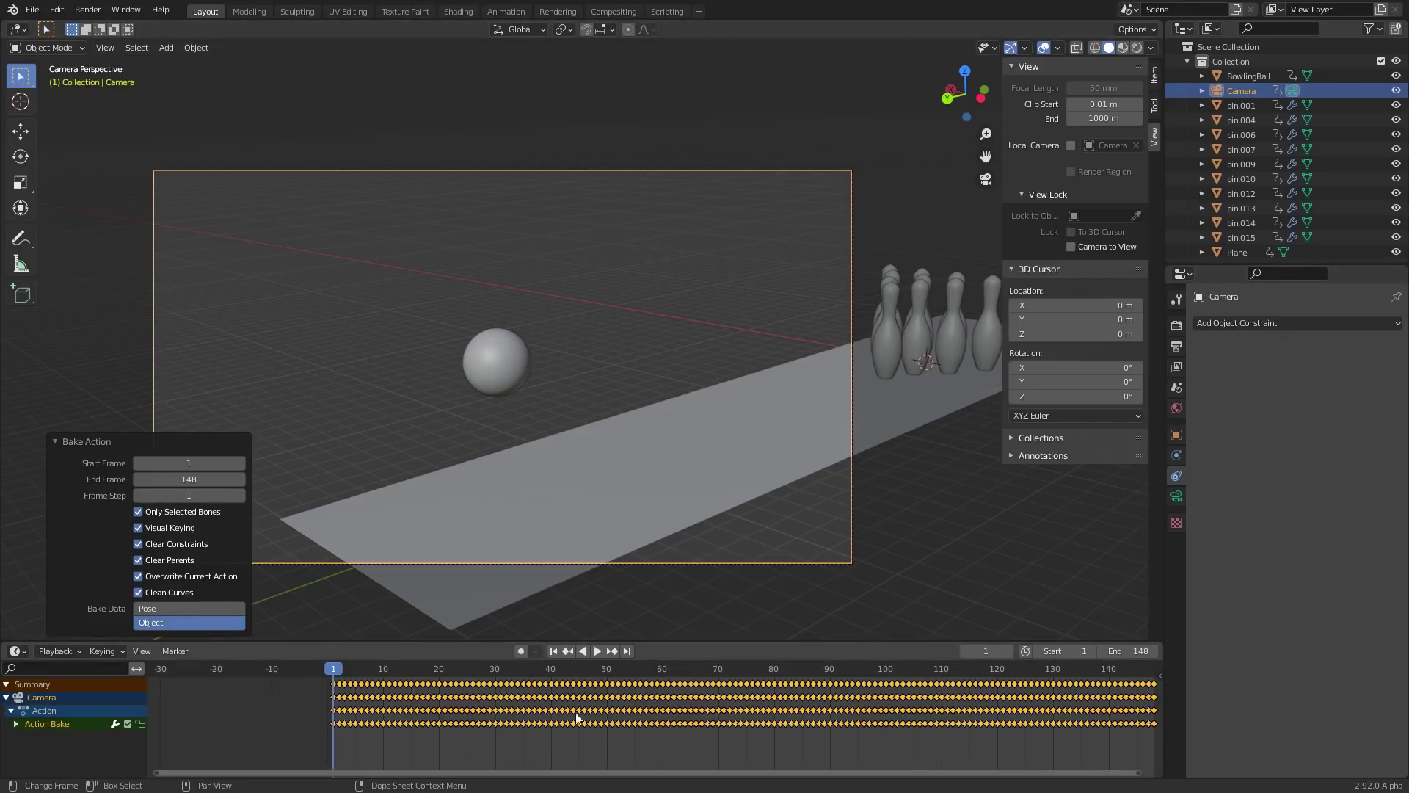
# Delete the camera's baked keyframes after frame 94
pyautogui.press('space')
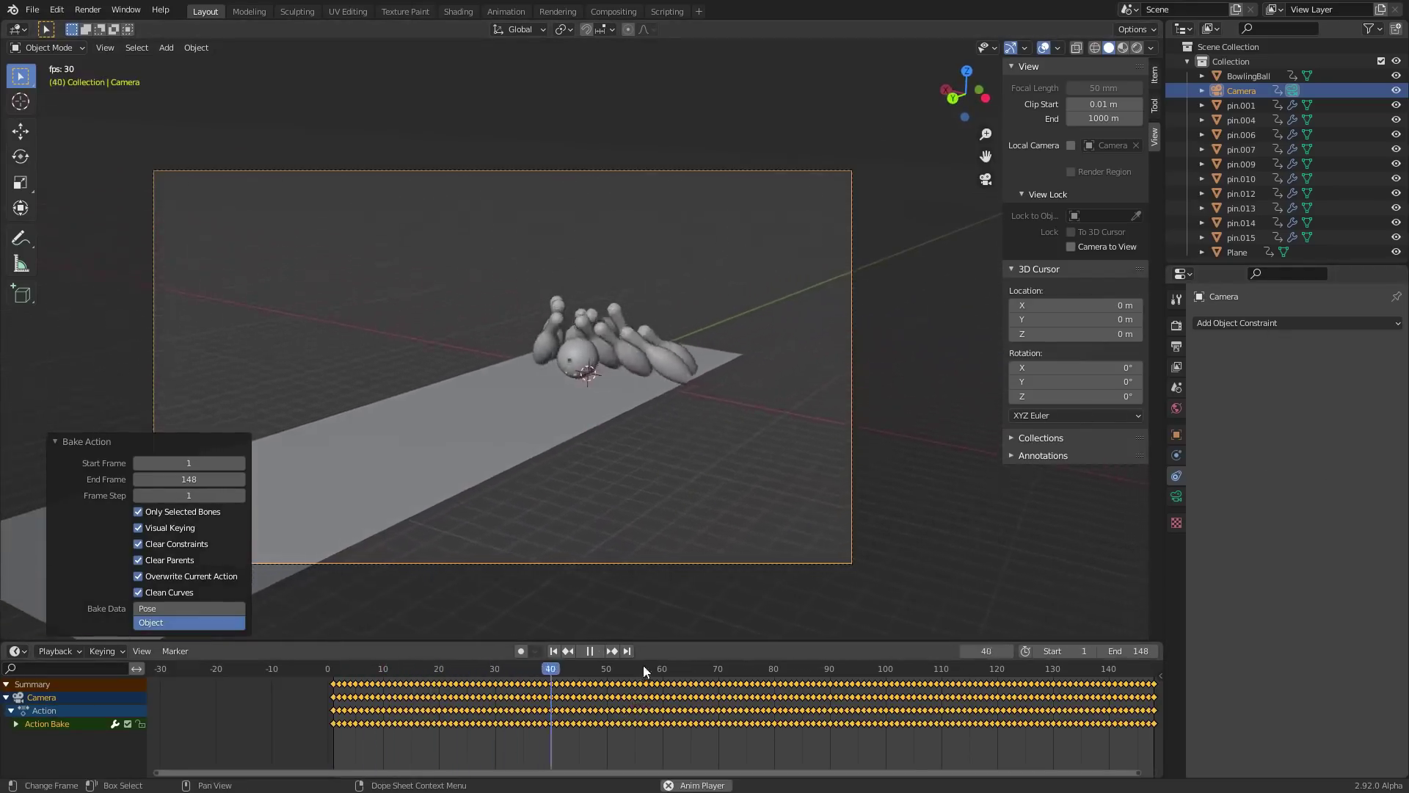
pyautogui.press('space')
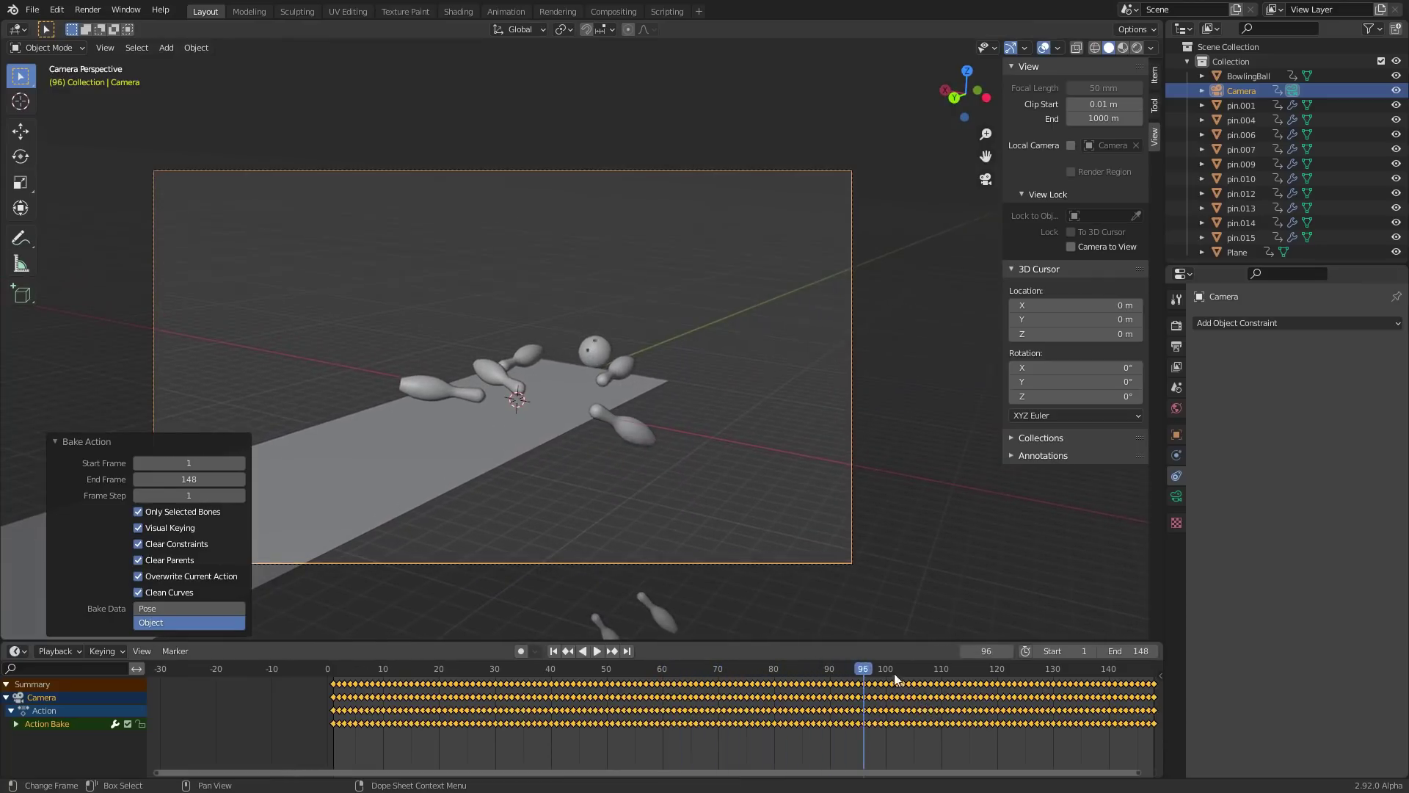
pyautogui.moveTo(864, 671); pyautogui.dragTo(852, 673)
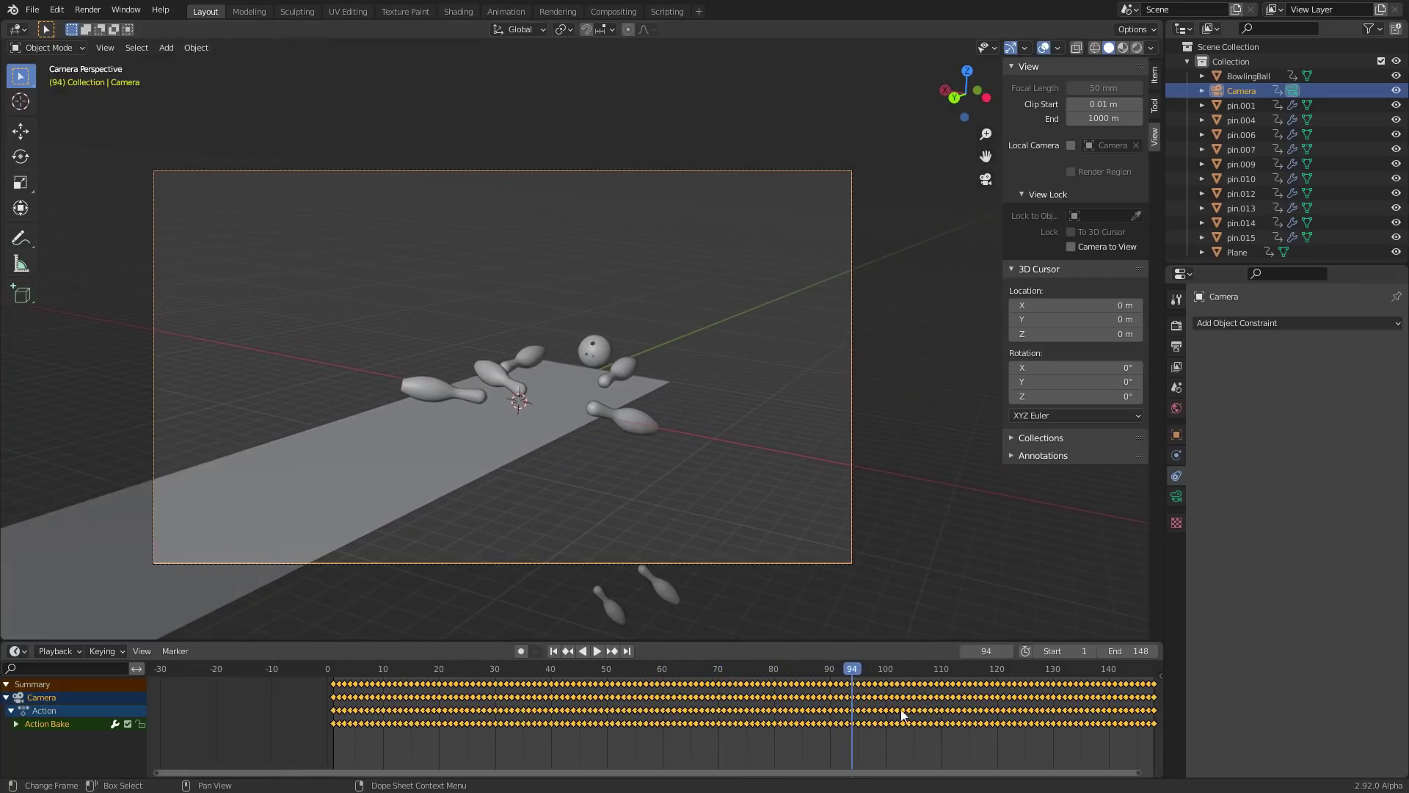
pyautogui.moveTo(927, 725); pyautogui.dragTo(865, 743, button='middle')
pyautogui.moveTo(960, 749); pyautogui.dragTo(605, 674)
pyautogui.press('x')
pyautogui.click(605, 674)
# Replay the shortened animation from frame 1 and stop at frame 17
pyautogui.press('space')
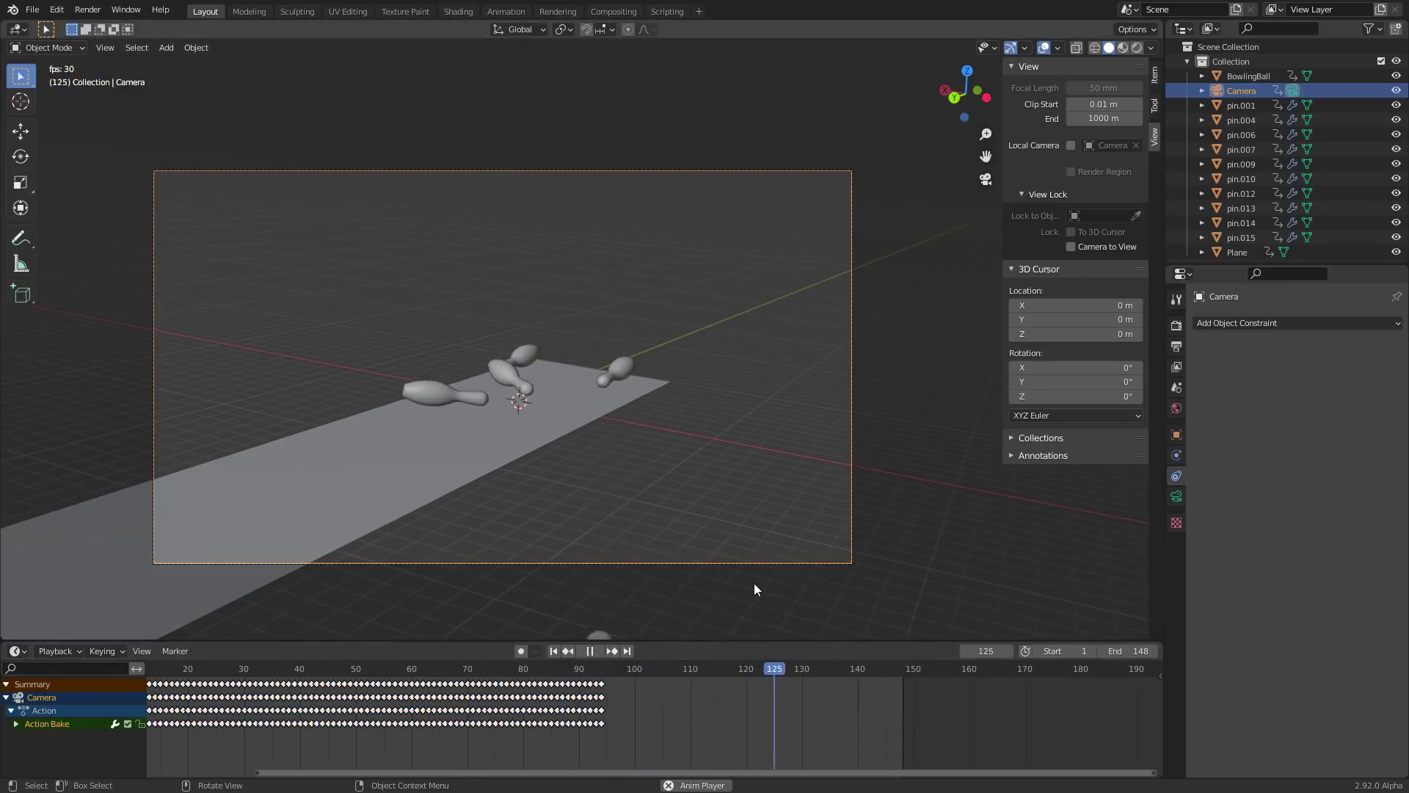
pyautogui.hotkey('shift', 'Left')
pyautogui.press('space')
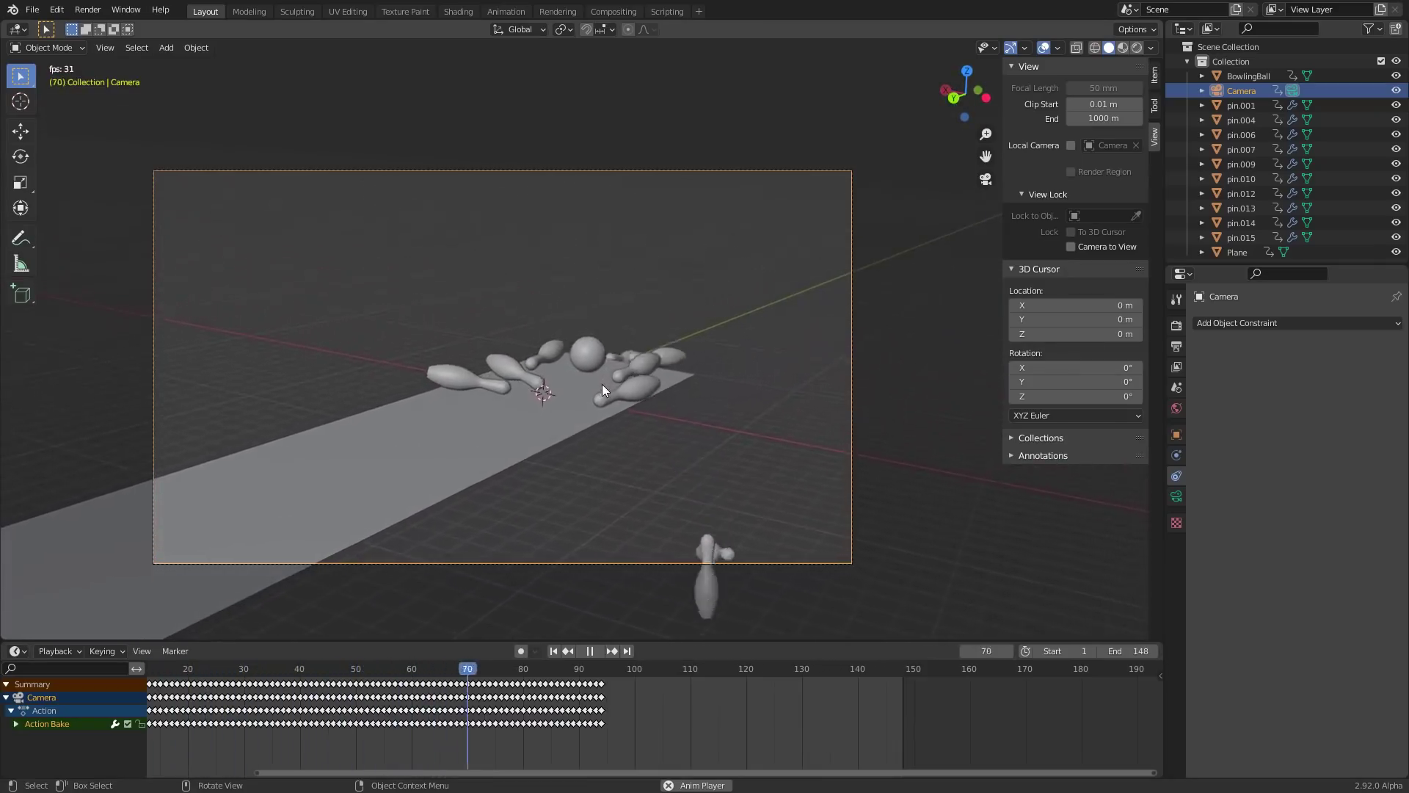
pyautogui.press('Escape')
pyautogui.press('space')
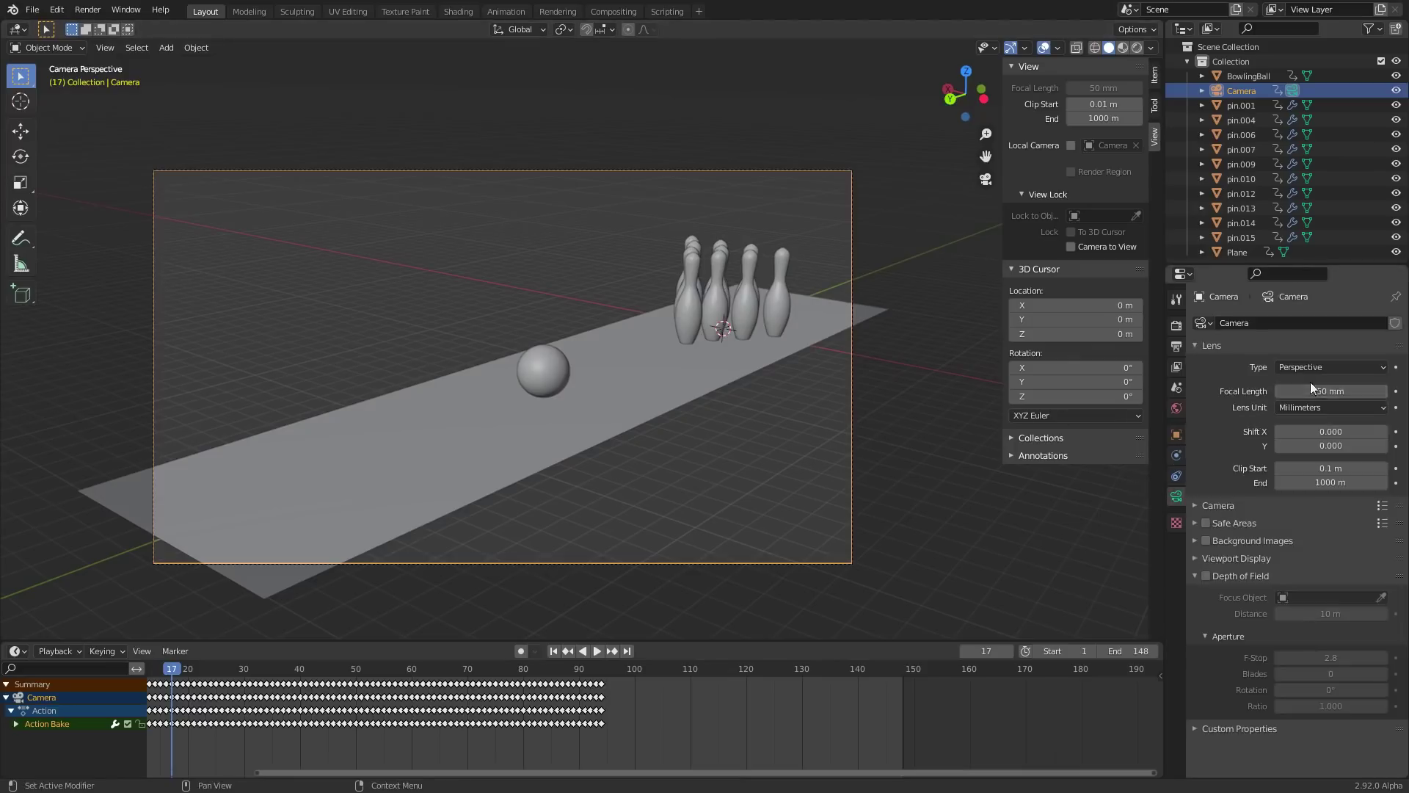
pyautogui.press('i')
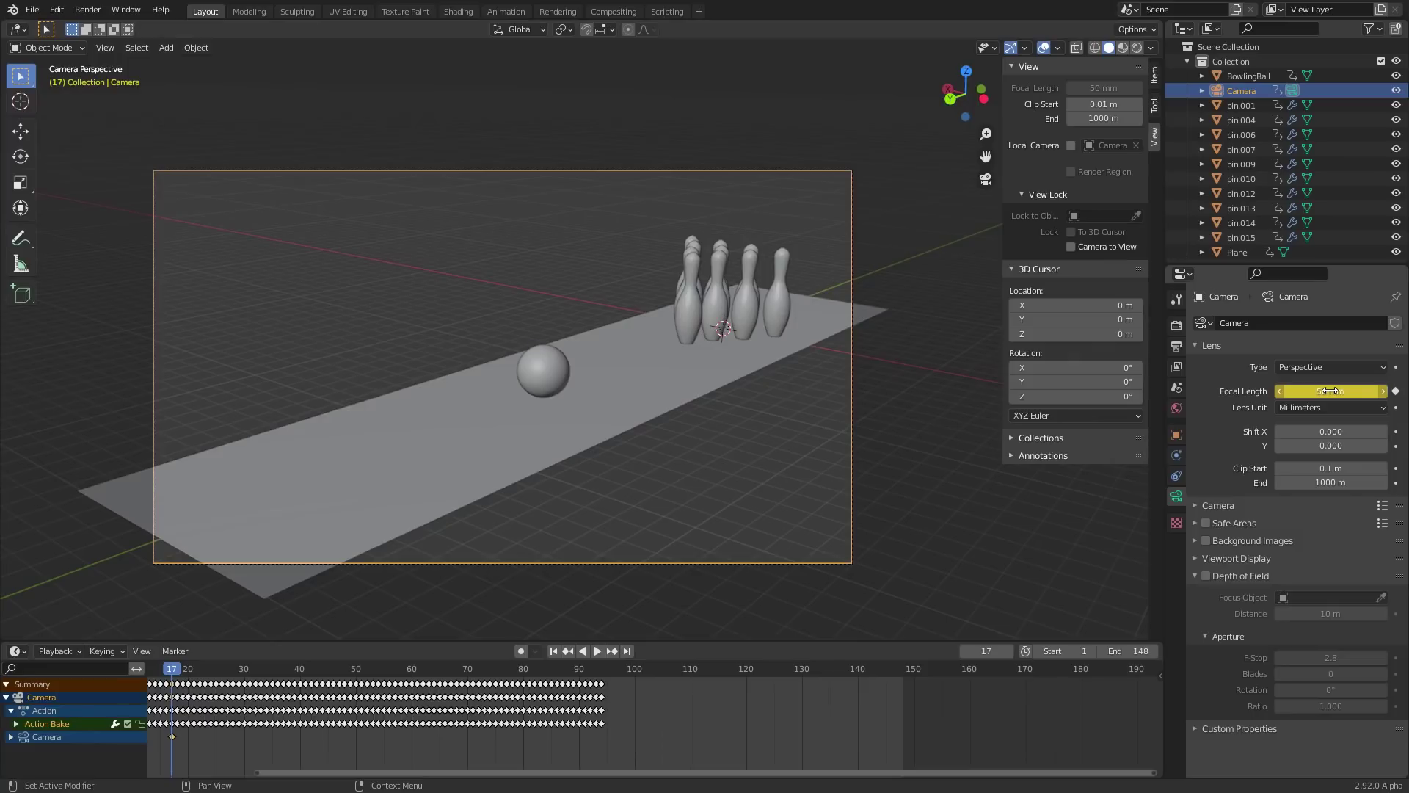
pyautogui.moveTo(365, 712); pyautogui.dragTo(429, 714, button='middle')
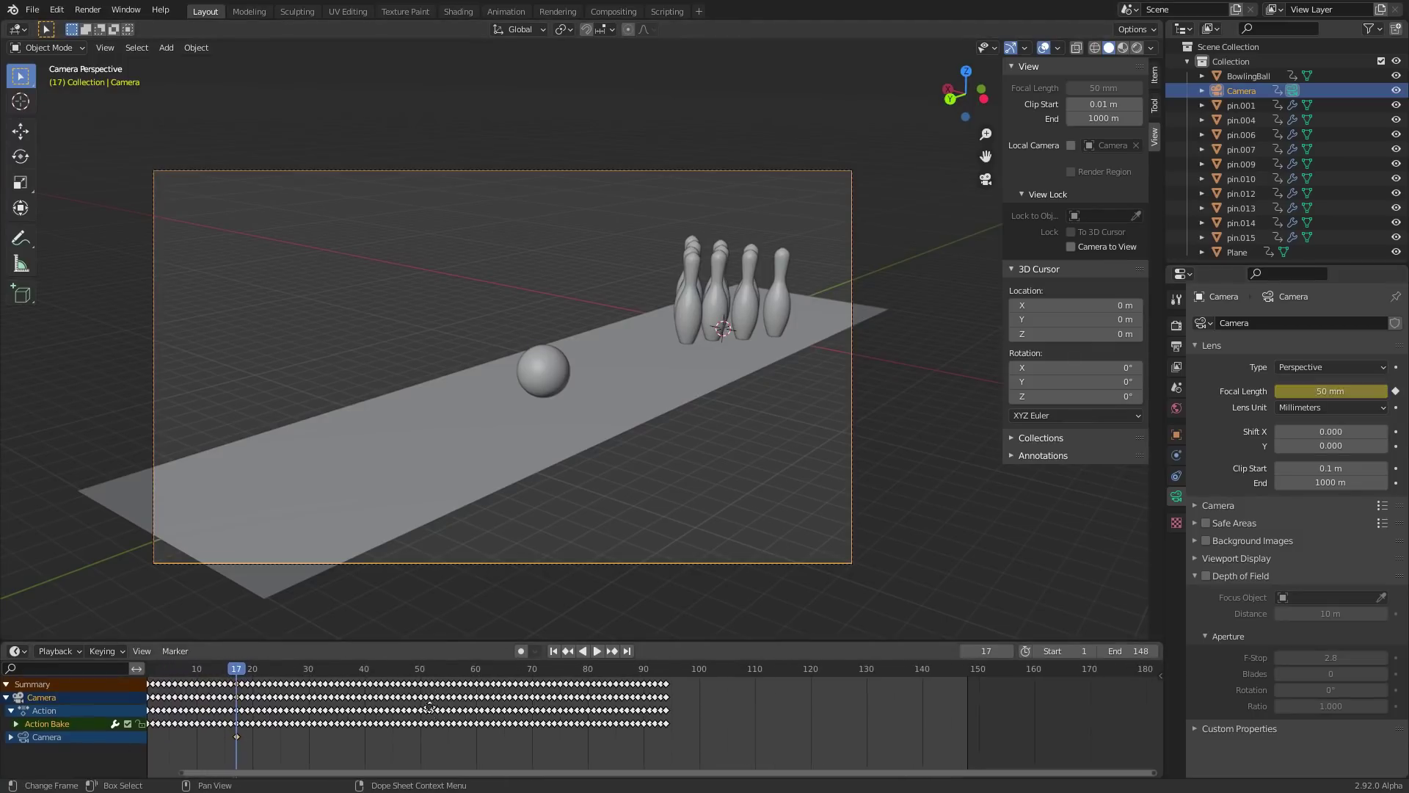
pyautogui.press('space')
pyautogui.press('space')
pyautogui.moveTo(1339, 391)
pyautogui.mouseDown()
pyautogui.moveTo(1362, 391)
pyautogui.moveTo(1342, 397)
pyautogui.mouseUp()
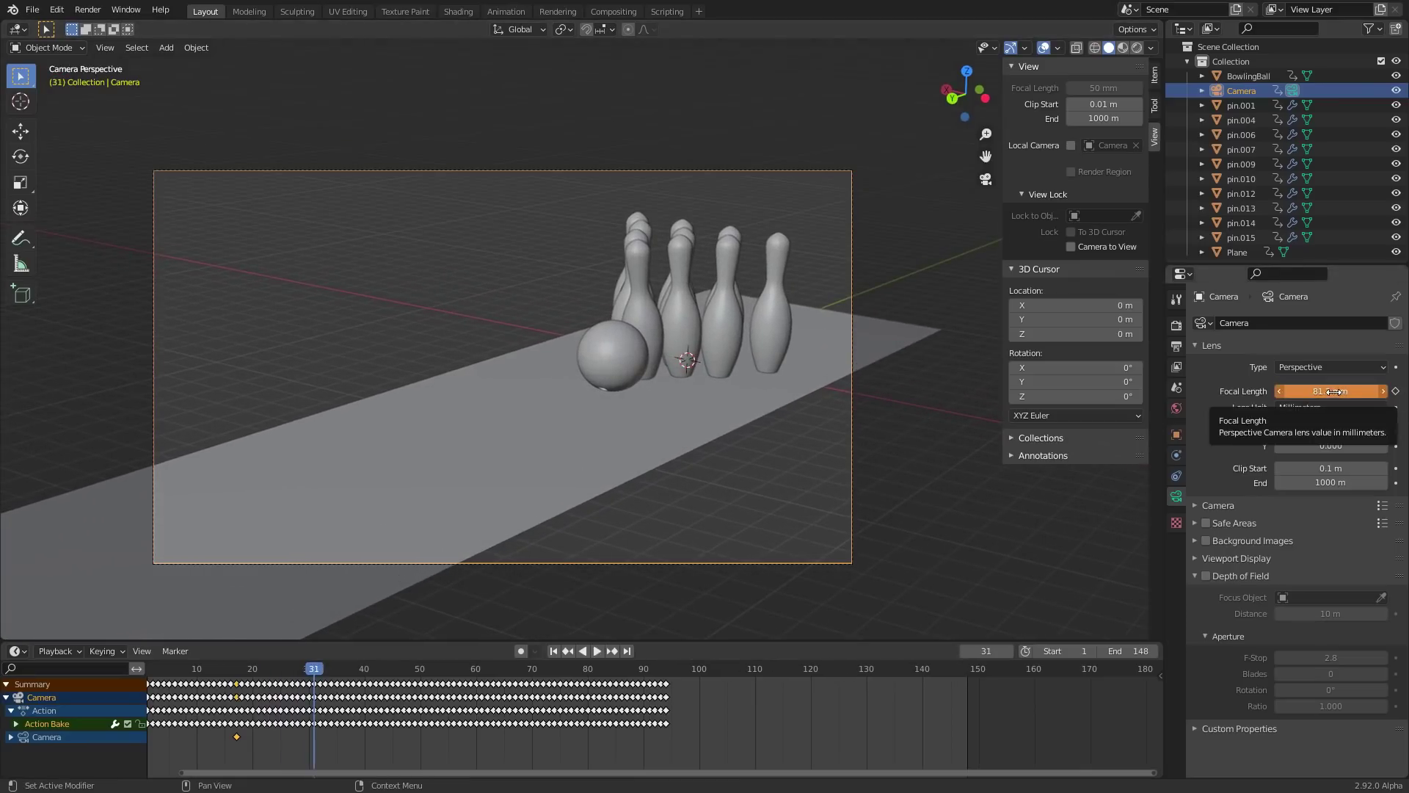
pyautogui.press('i')
pyautogui.click(210, 671)
pyautogui.press('space')
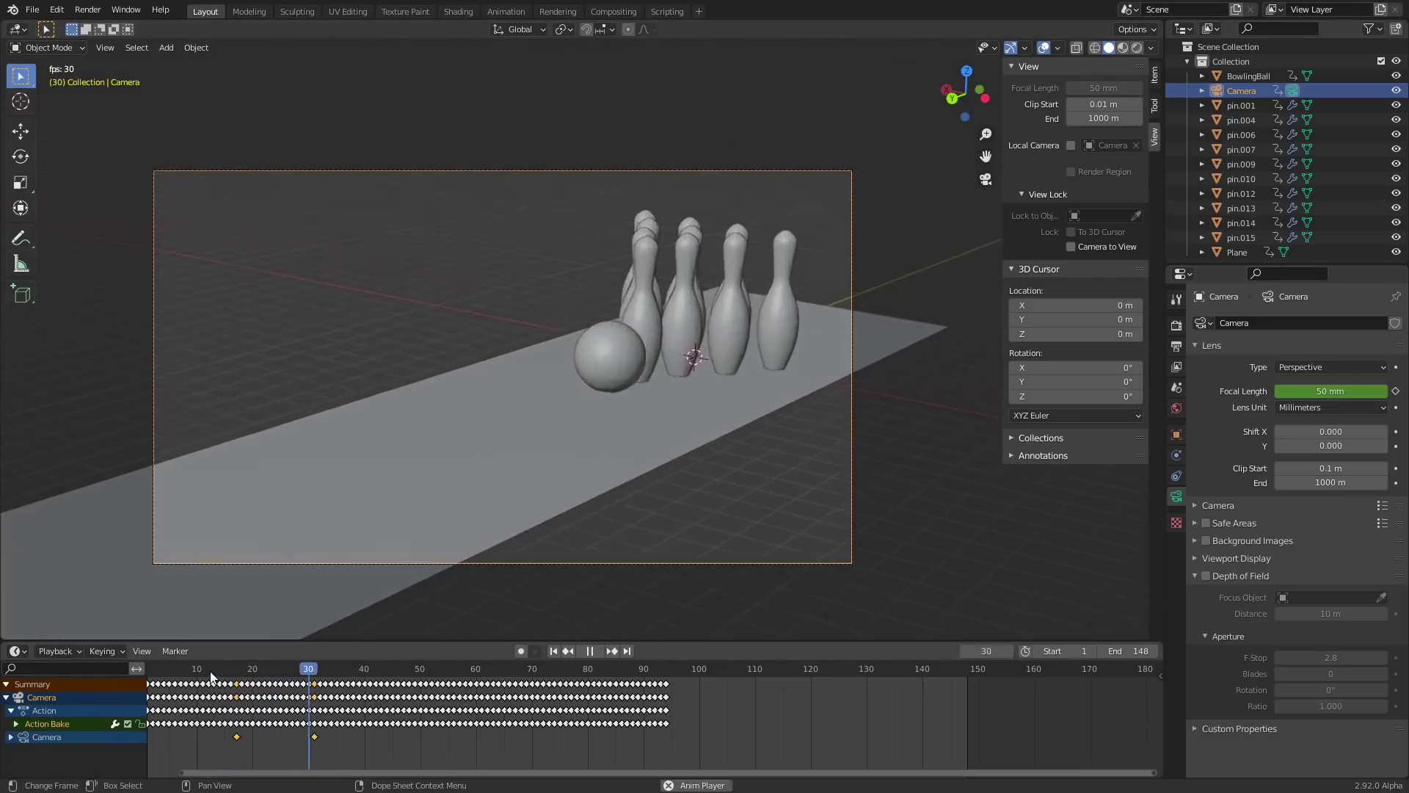
pyautogui.click(212, 671)
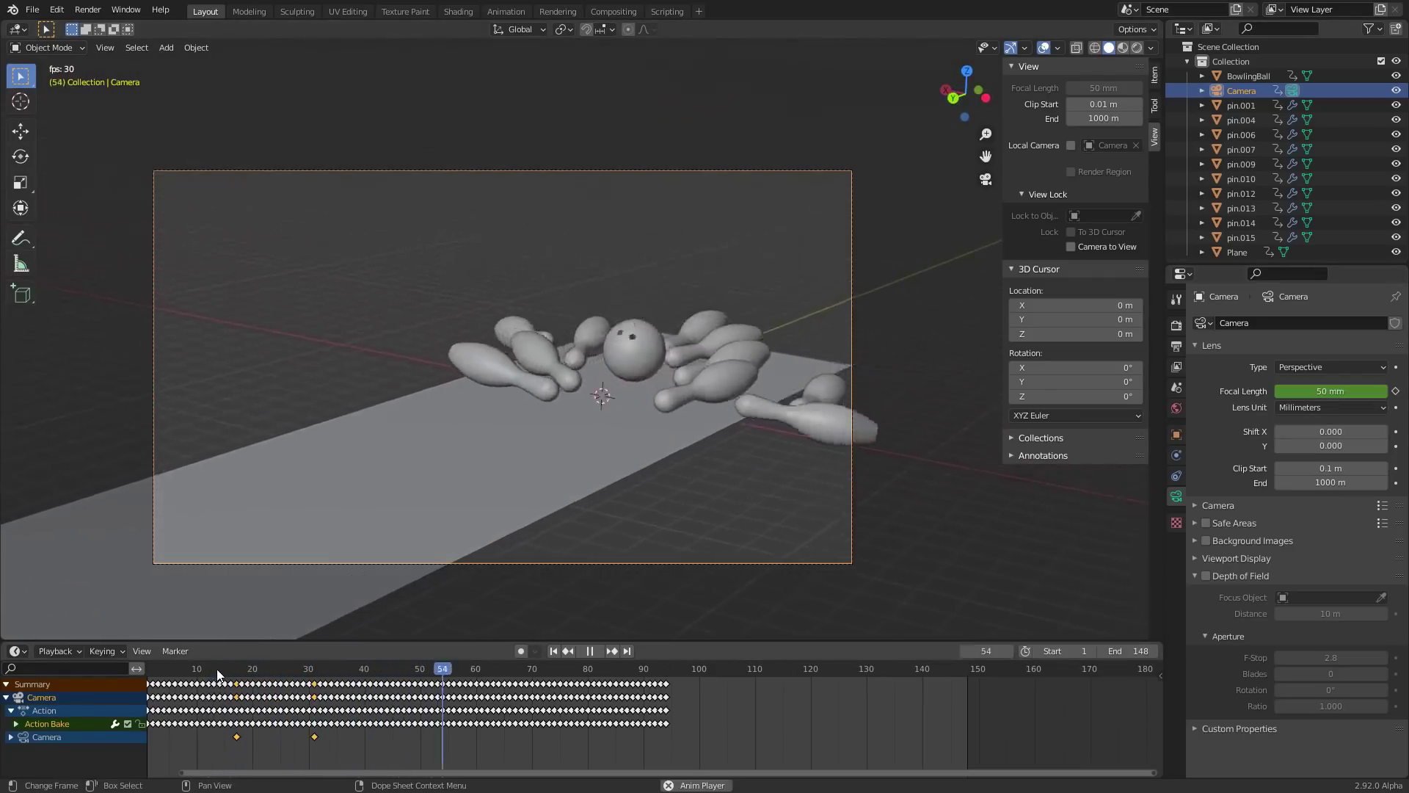
pyautogui.click(213, 671)
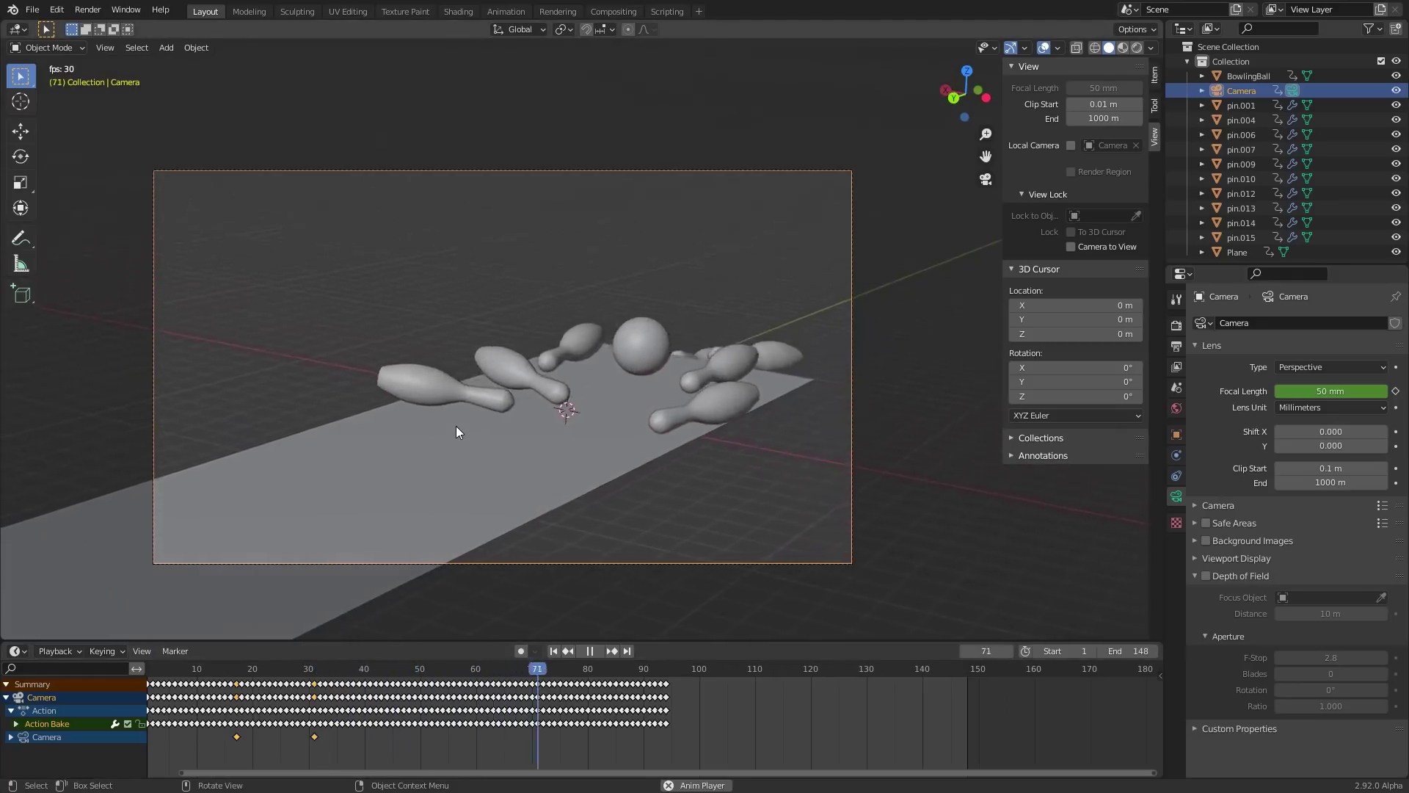
pyautogui.hotkey('shift', 'Left')
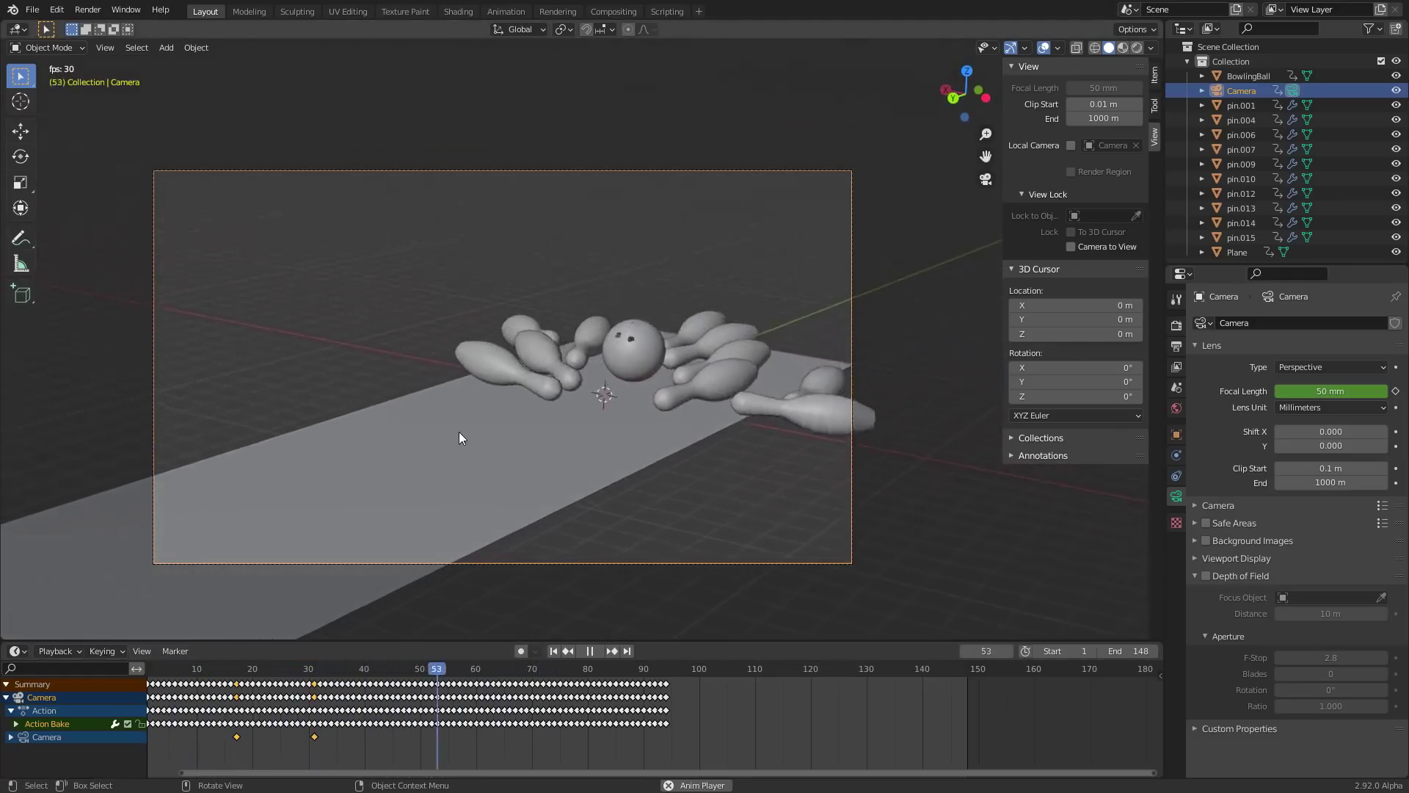
pyautogui.press('space')
# Apply Back easing to the focal-length zoom keyframes
pyautogui.hotkey('shift', 'Left')
pyautogui.press('space')
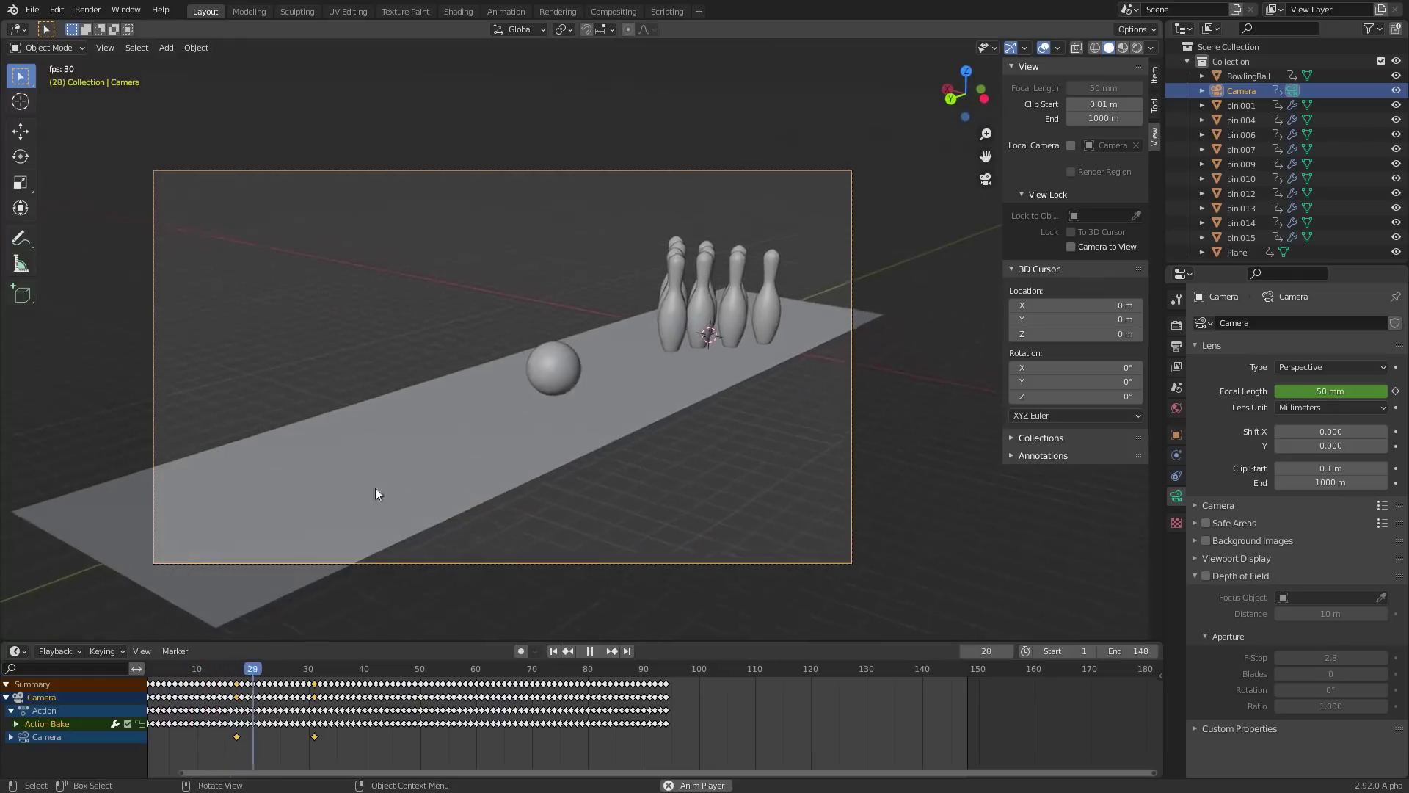
pyautogui.press('space')
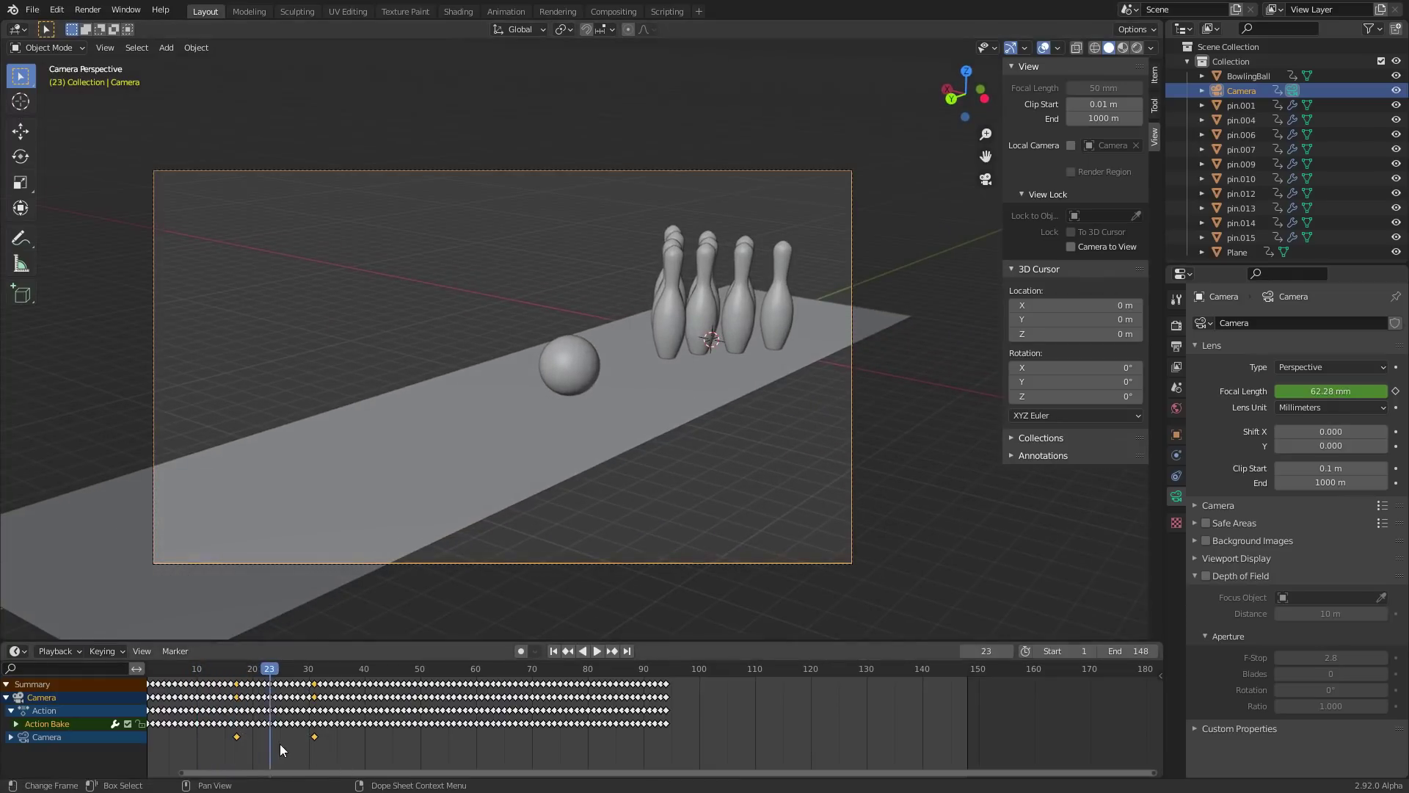
pyautogui.press('t')
pyautogui.click(363, 674)
pyautogui.press('t')
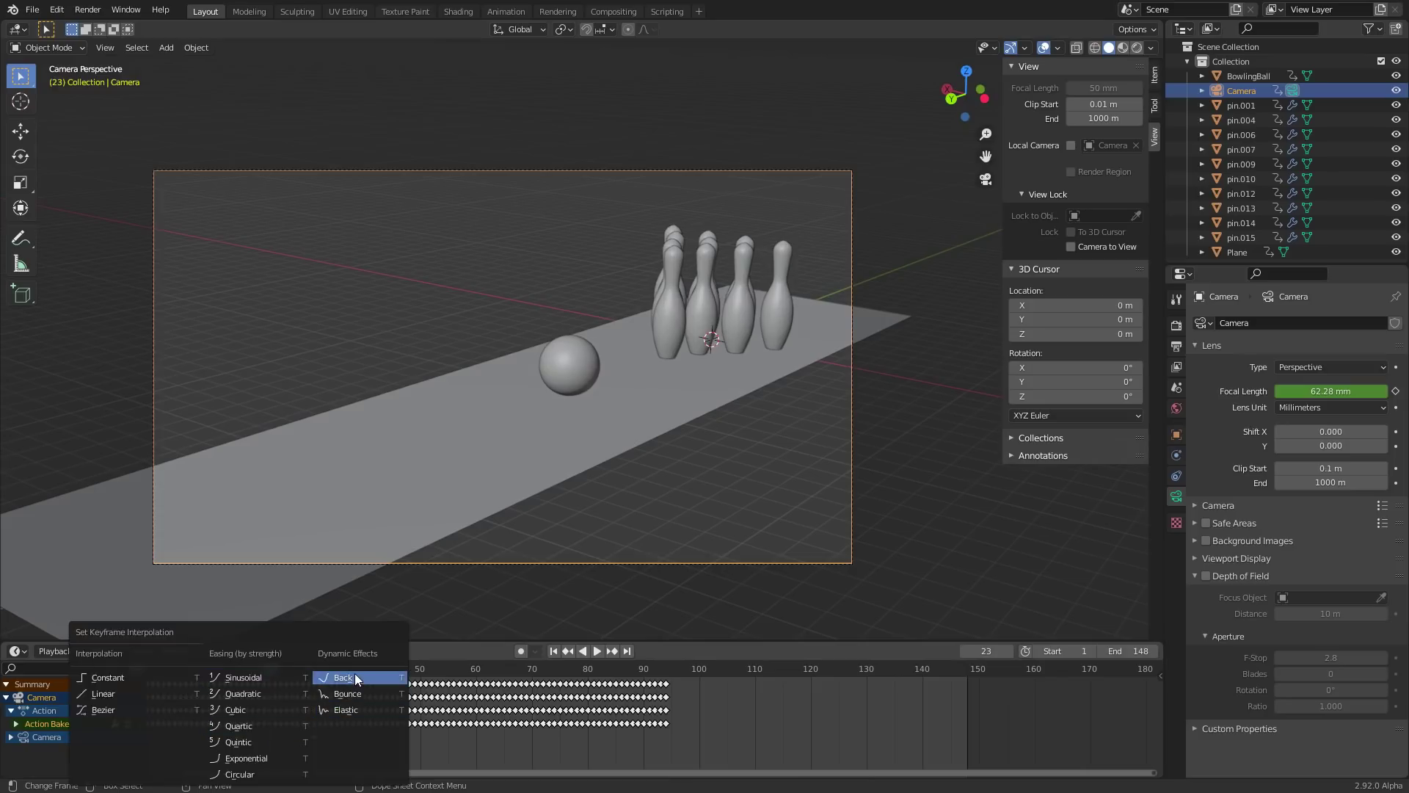
pyautogui.click(359, 676)
# Switch the zoom keyframes to Elastic easing and replay from frame 16
pyautogui.press('space')
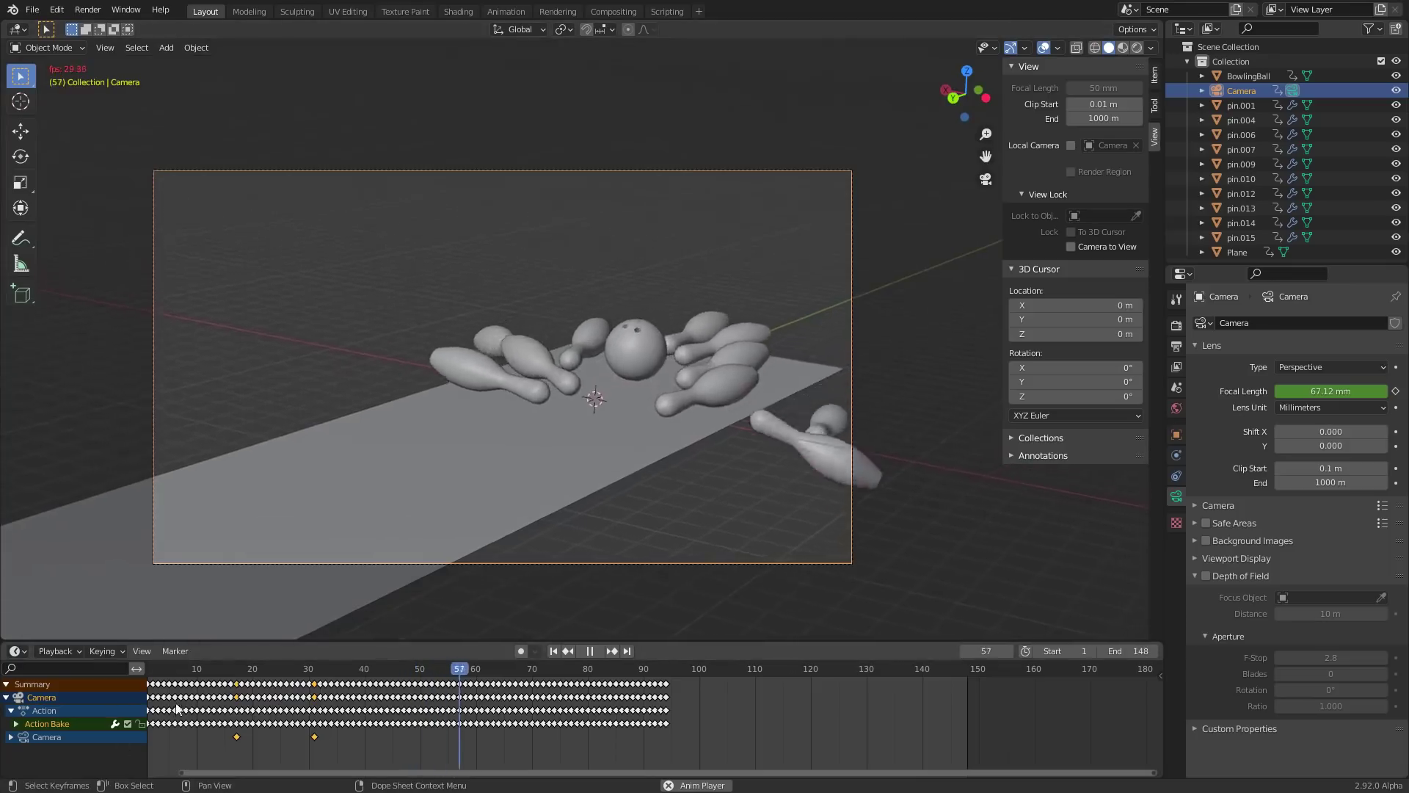
pyautogui.press('space')
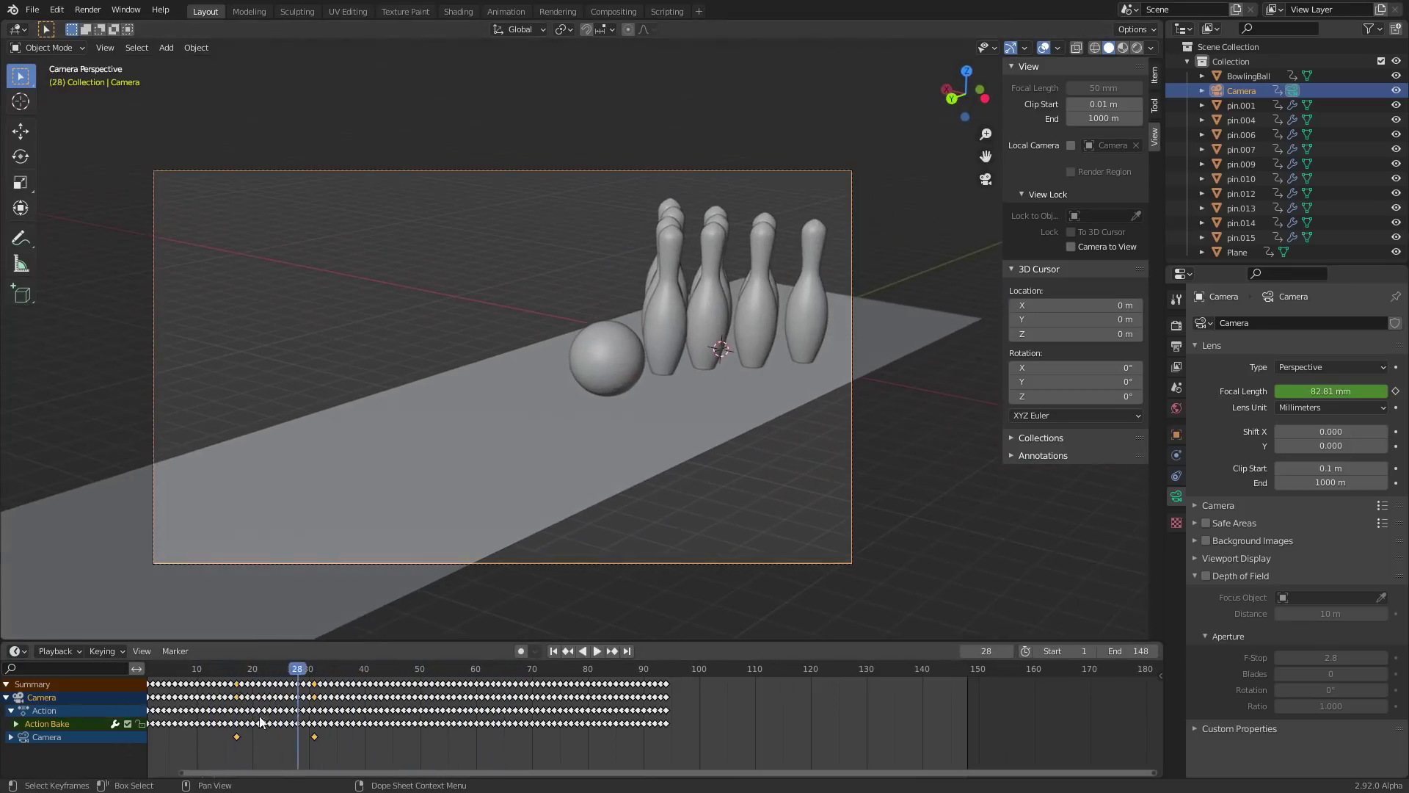
pyautogui.press('t')
pyautogui.click(275, 708)
pyautogui.click(228, 672)
pyautogui.press('space')
pyautogui.click(228, 680)
pyautogui.press('space')
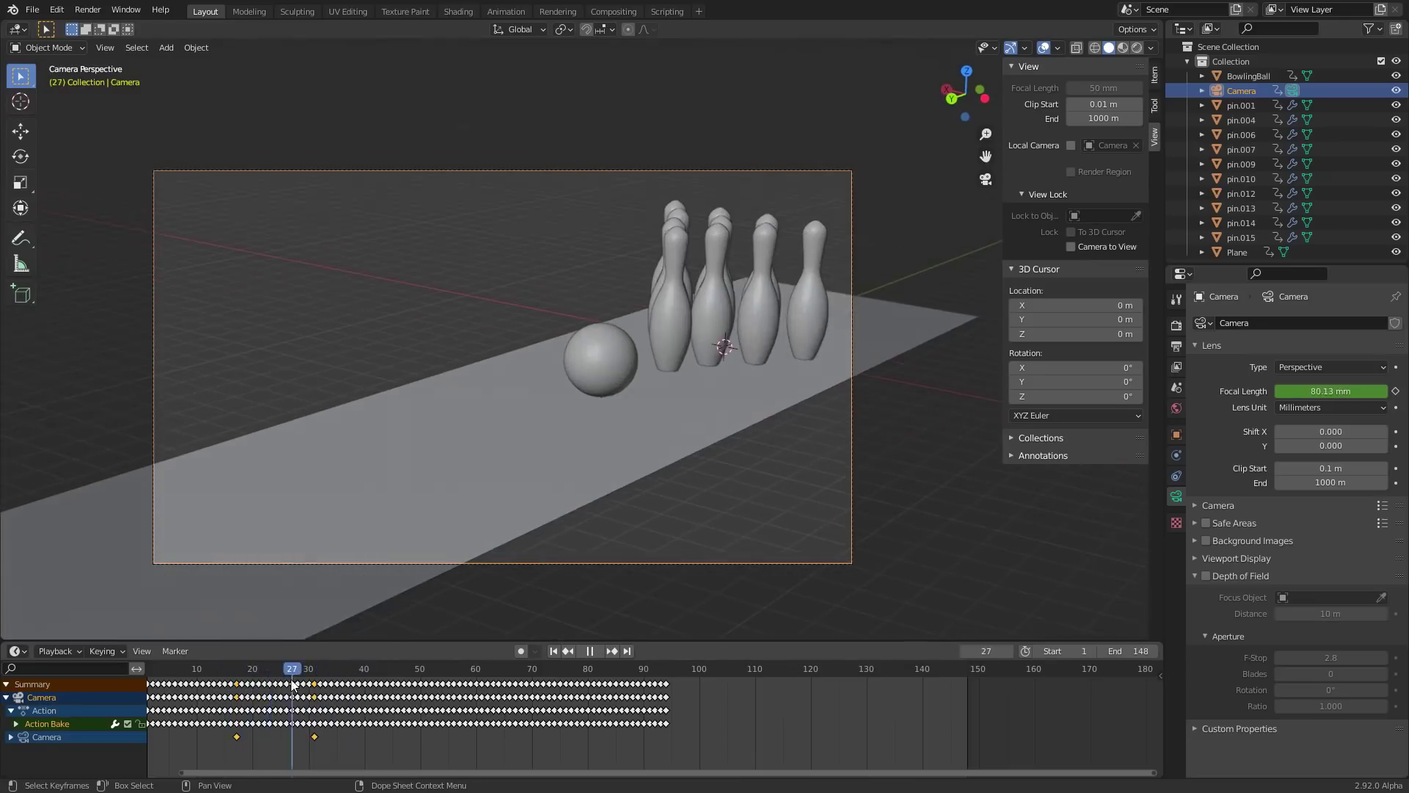
# Switch the zoom keyframes to Quadratic easing and replay the shot from the start
pyautogui.press('t')
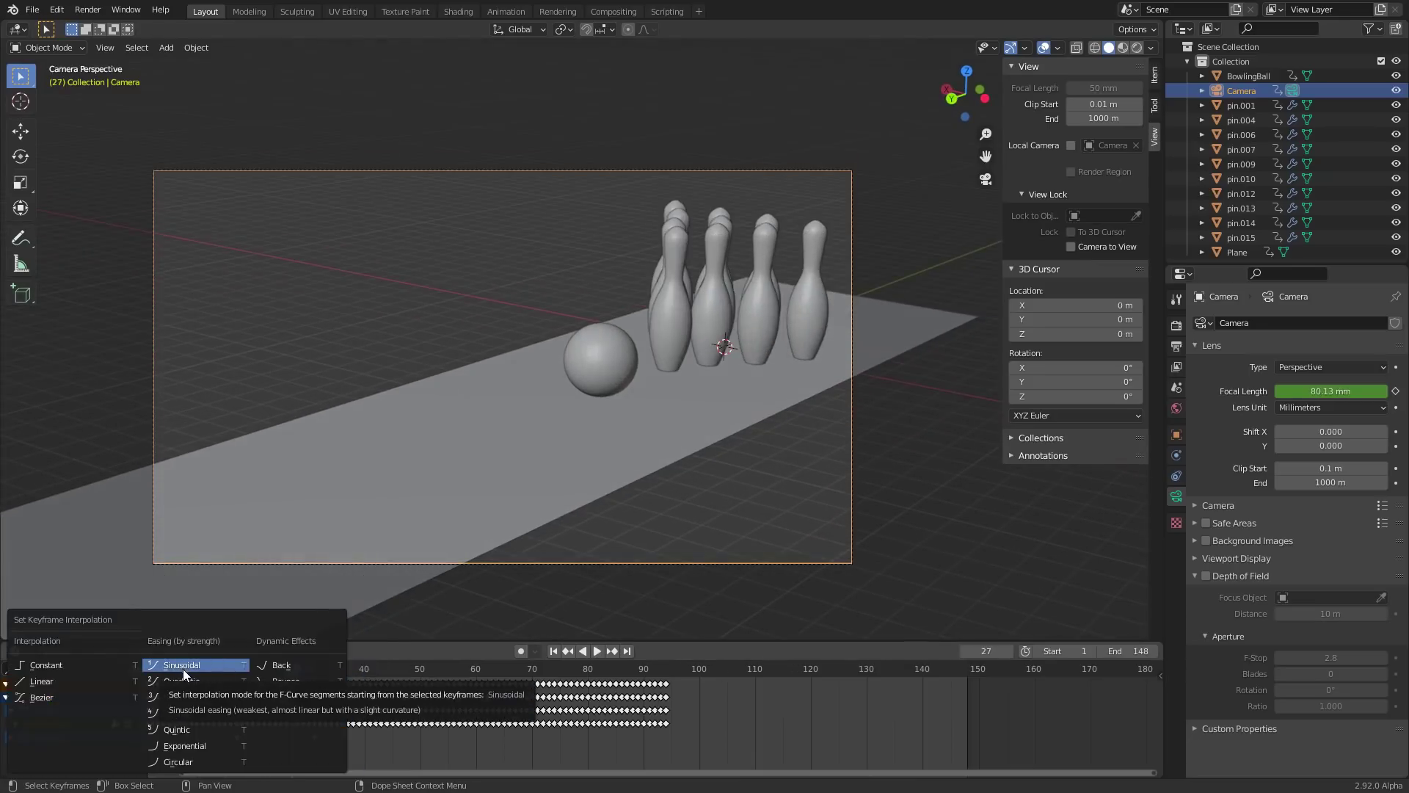
pyautogui.click(192, 675)
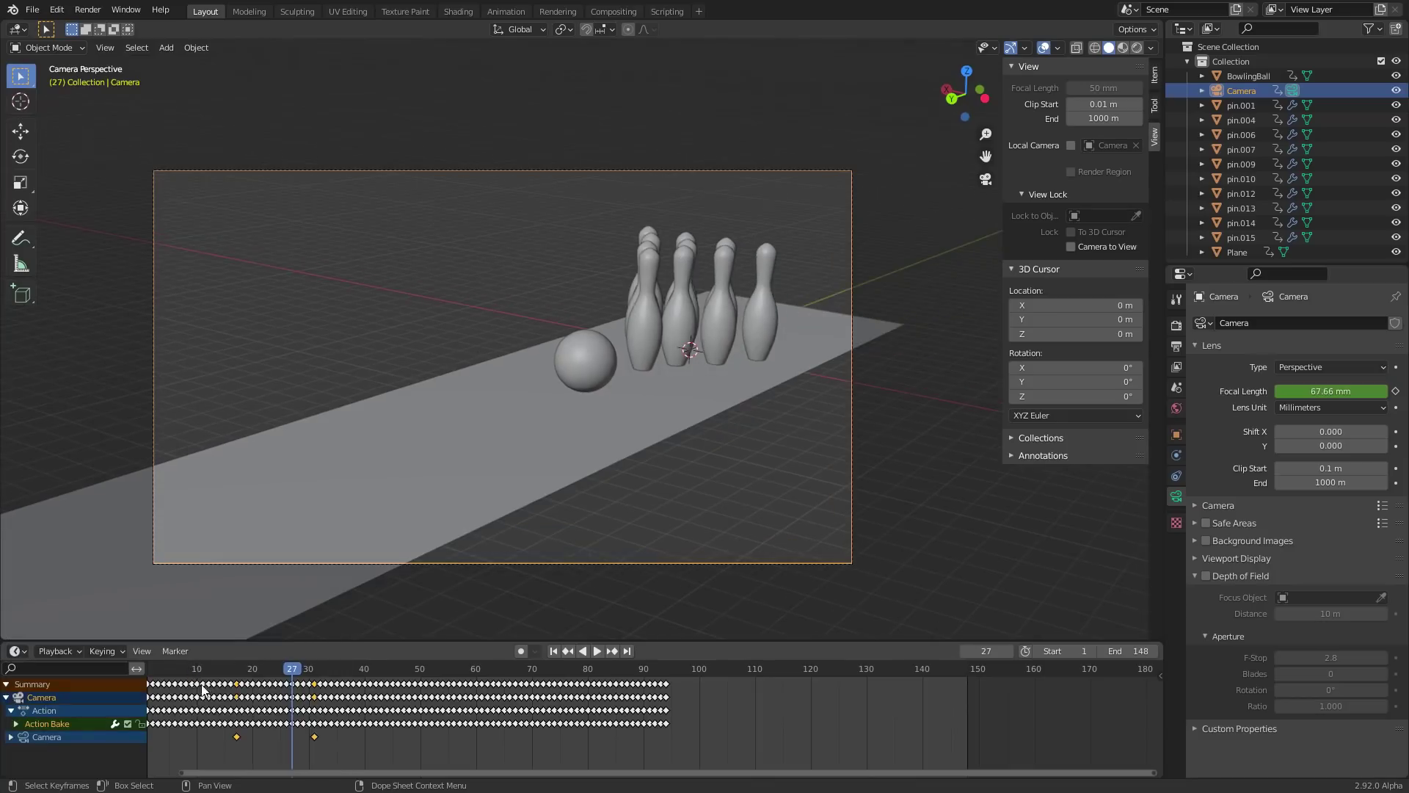
pyautogui.click(224, 674)
pyautogui.press('space')
pyautogui.click(223, 671)
pyautogui.click(222, 669)
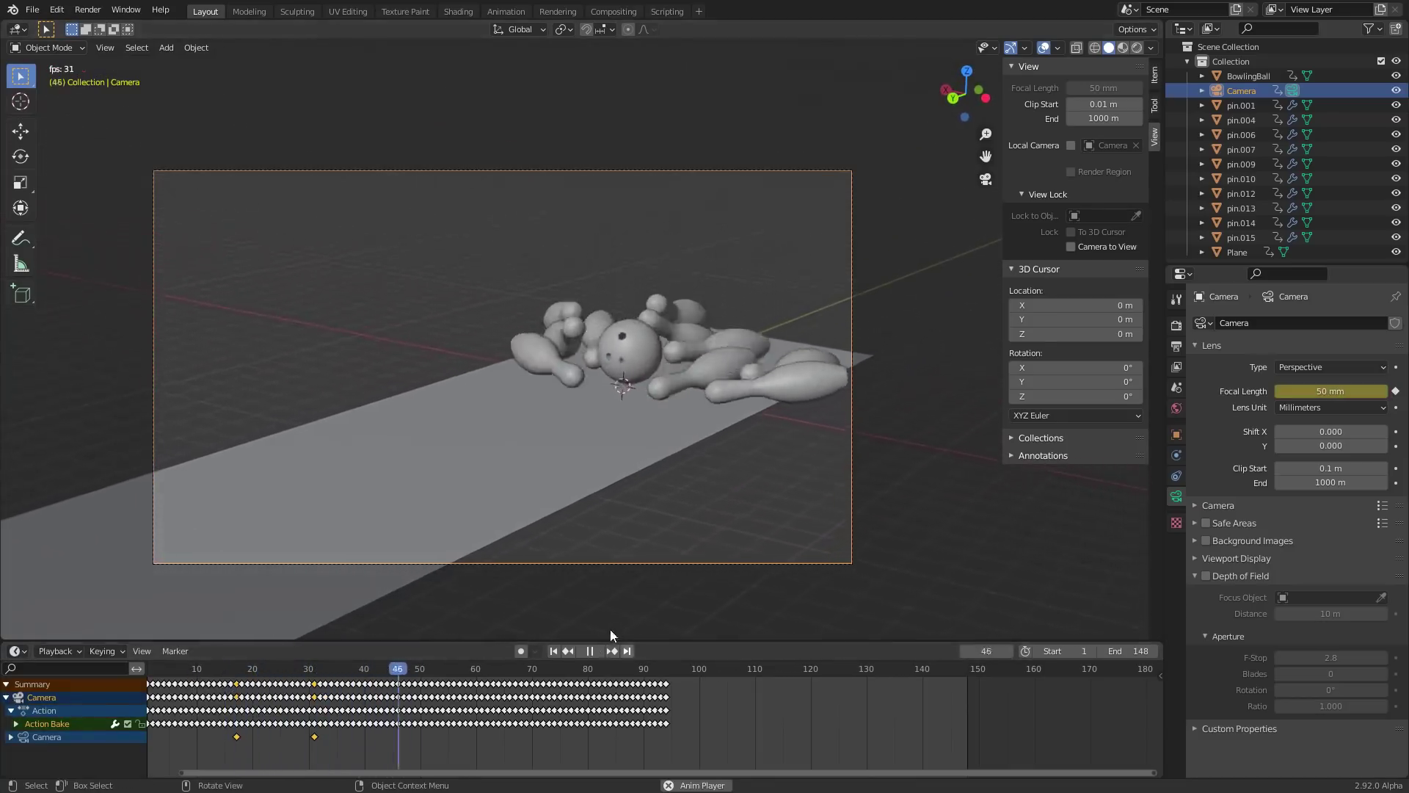
pyautogui.press('space')
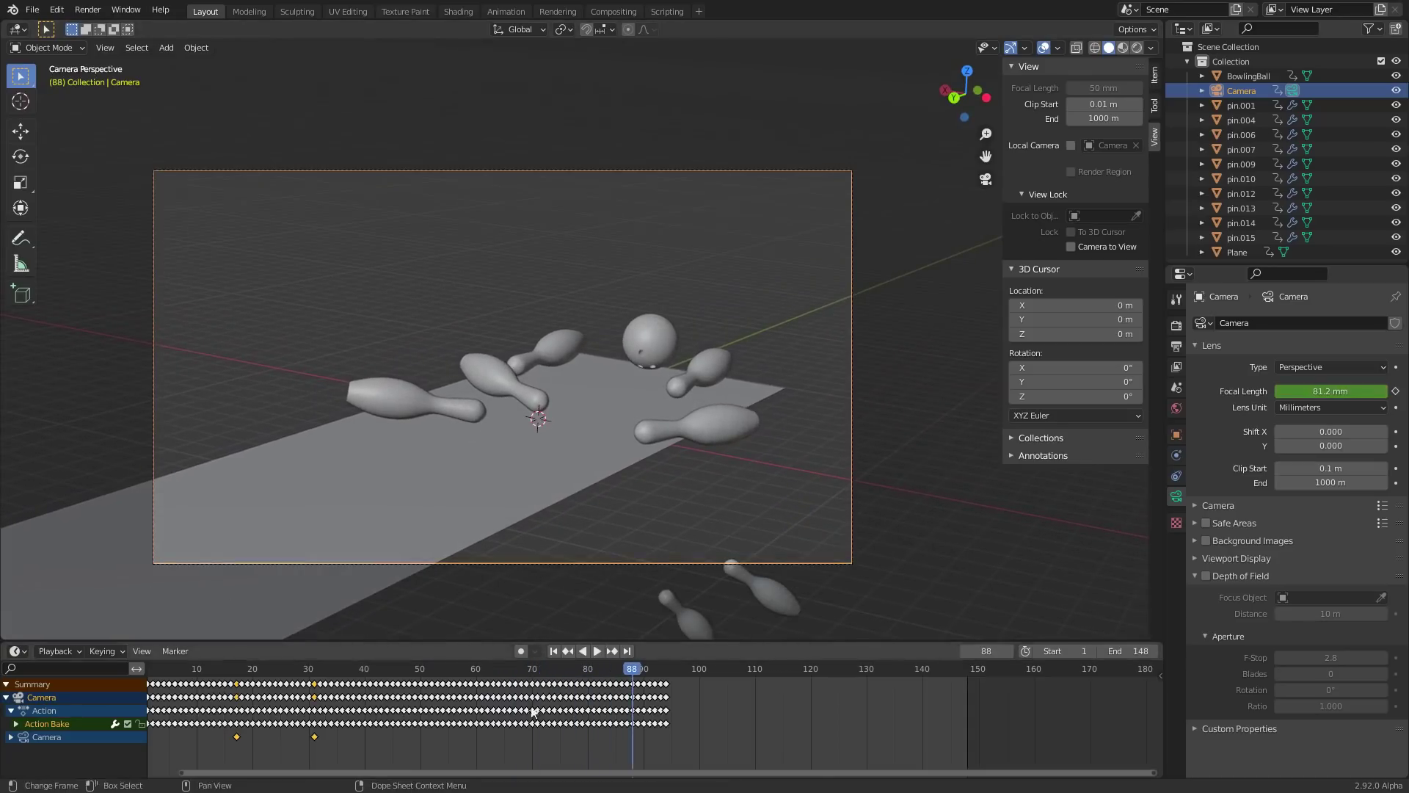
pyautogui.scroll(2, 759, 460)
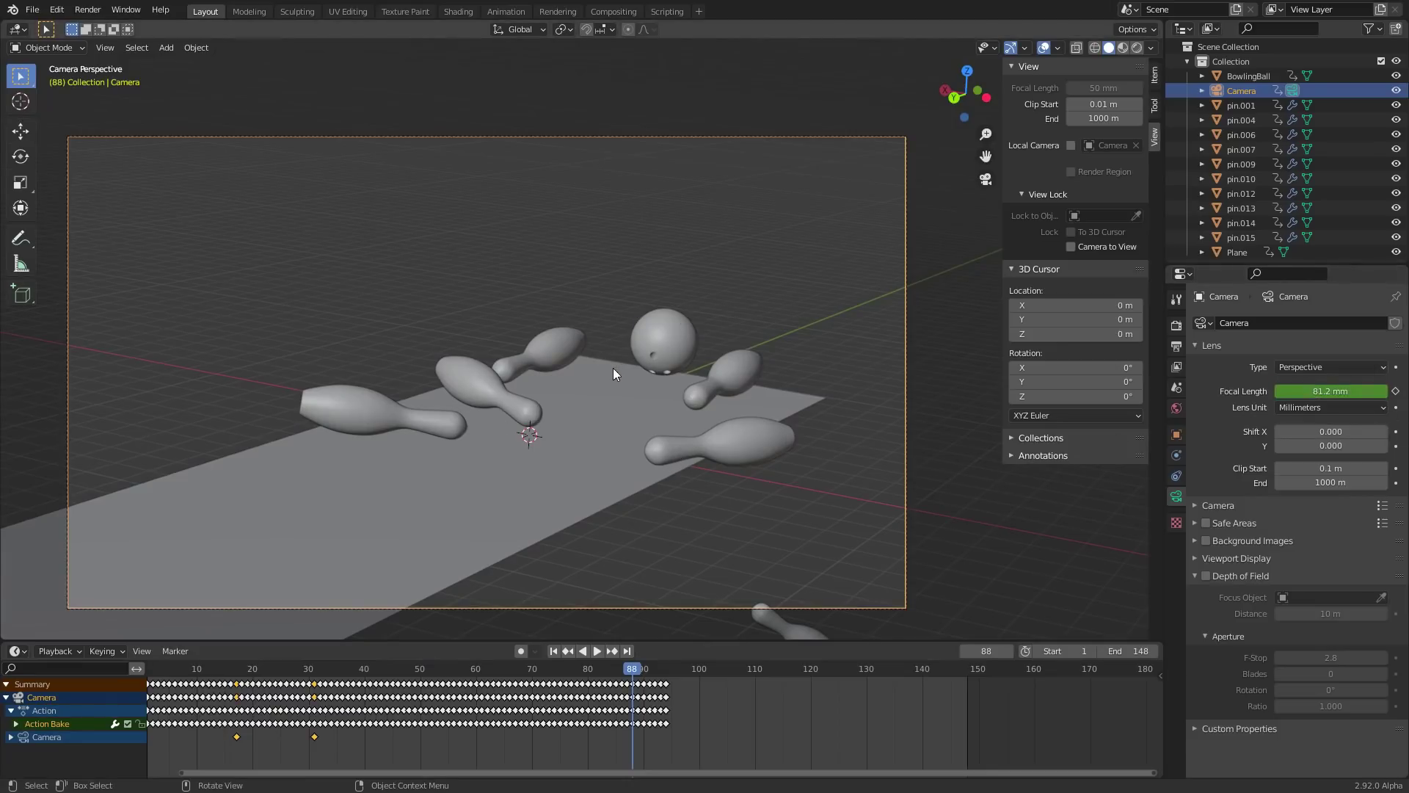
pyautogui.press('space')
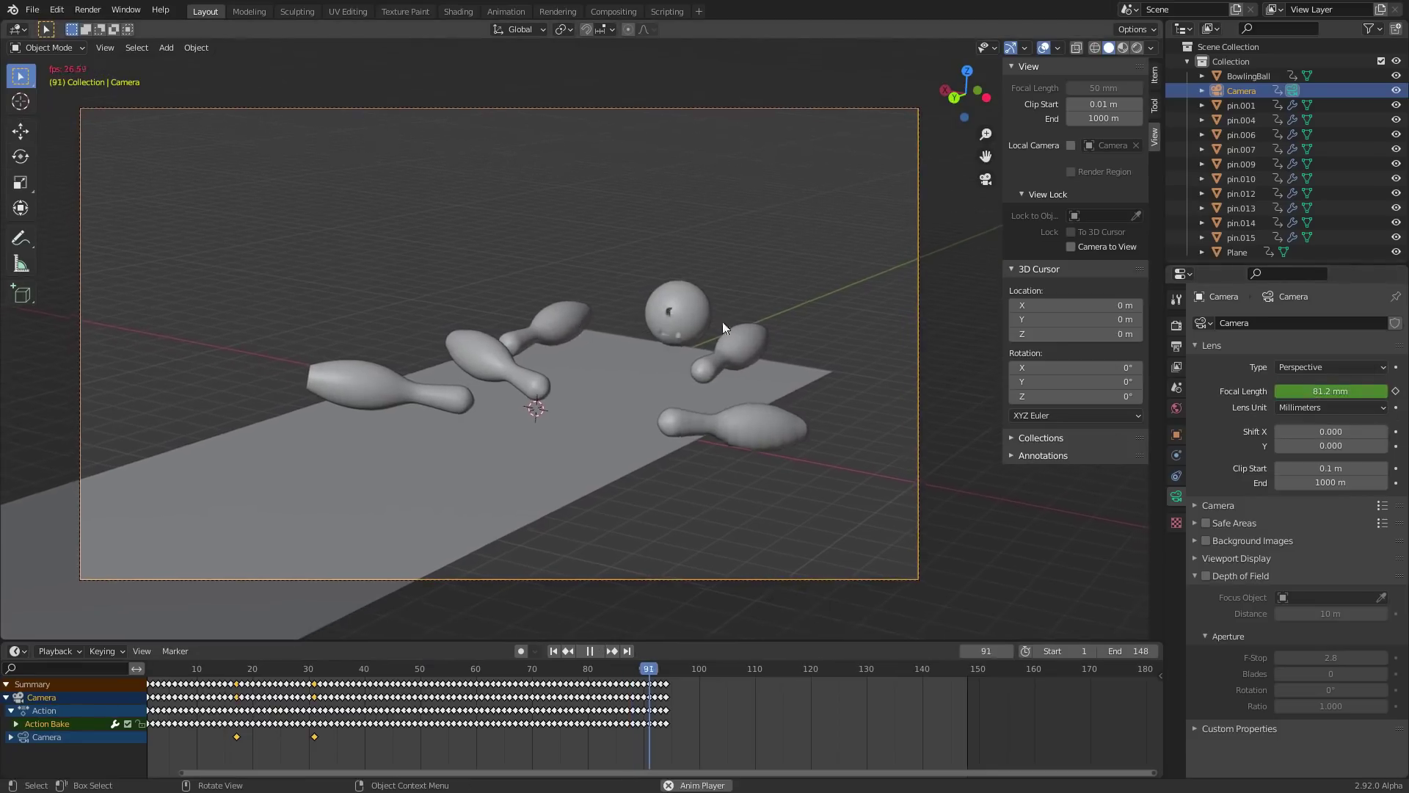
pyautogui.press('Escape')
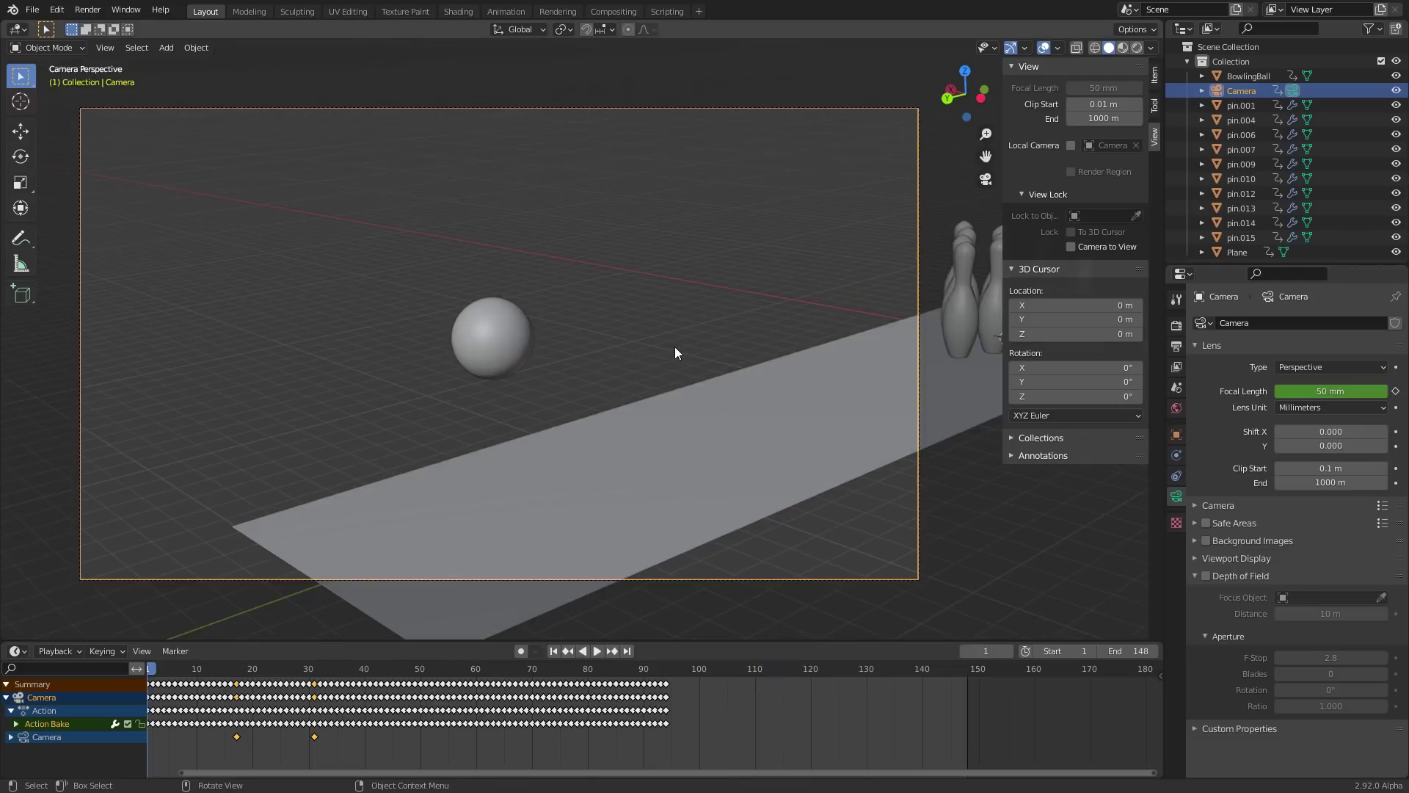
pyautogui.press('space')
pyautogui.press('space')
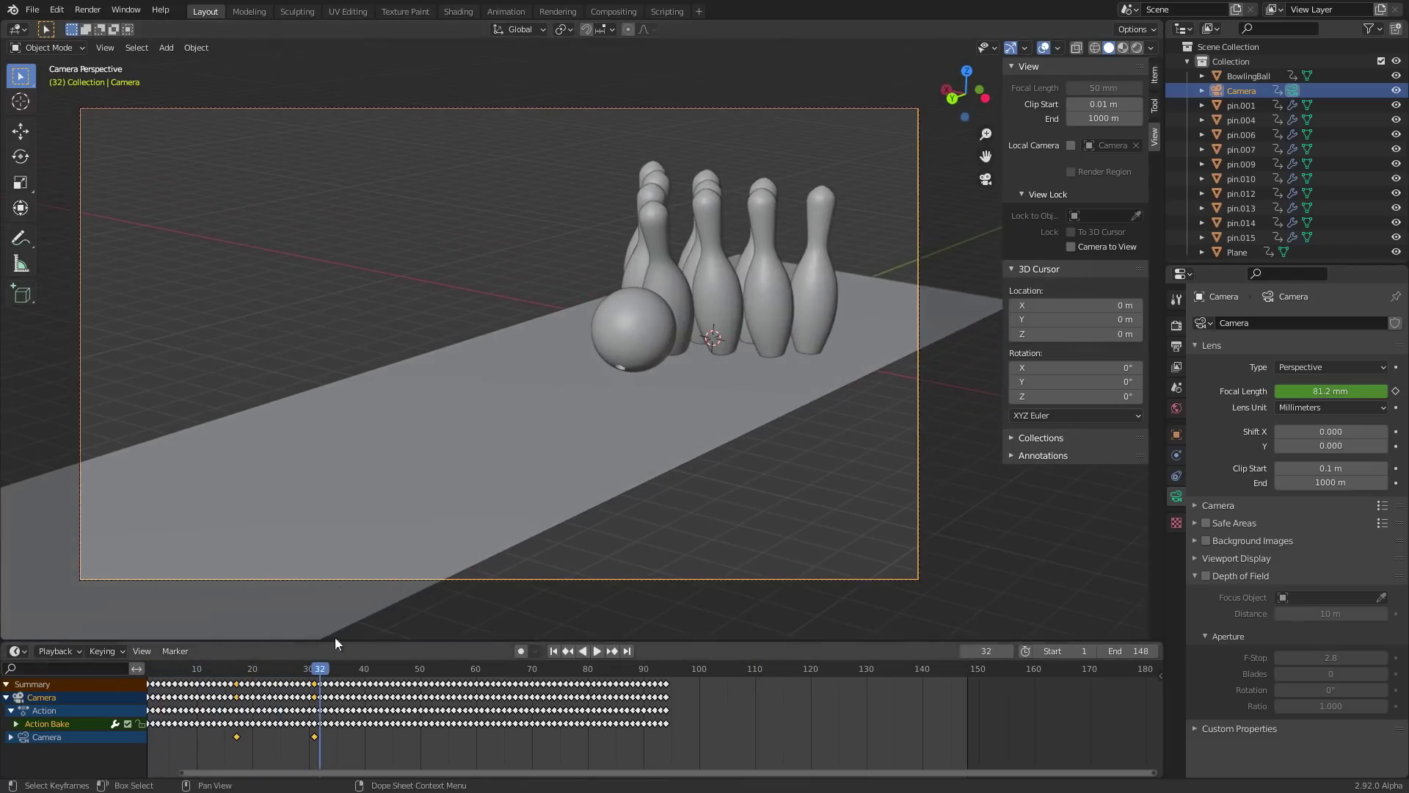
# Turn the Dope Sheet into an enlarged Graph Editor and expand the Action Bake channels
pyautogui.click(14, 651)
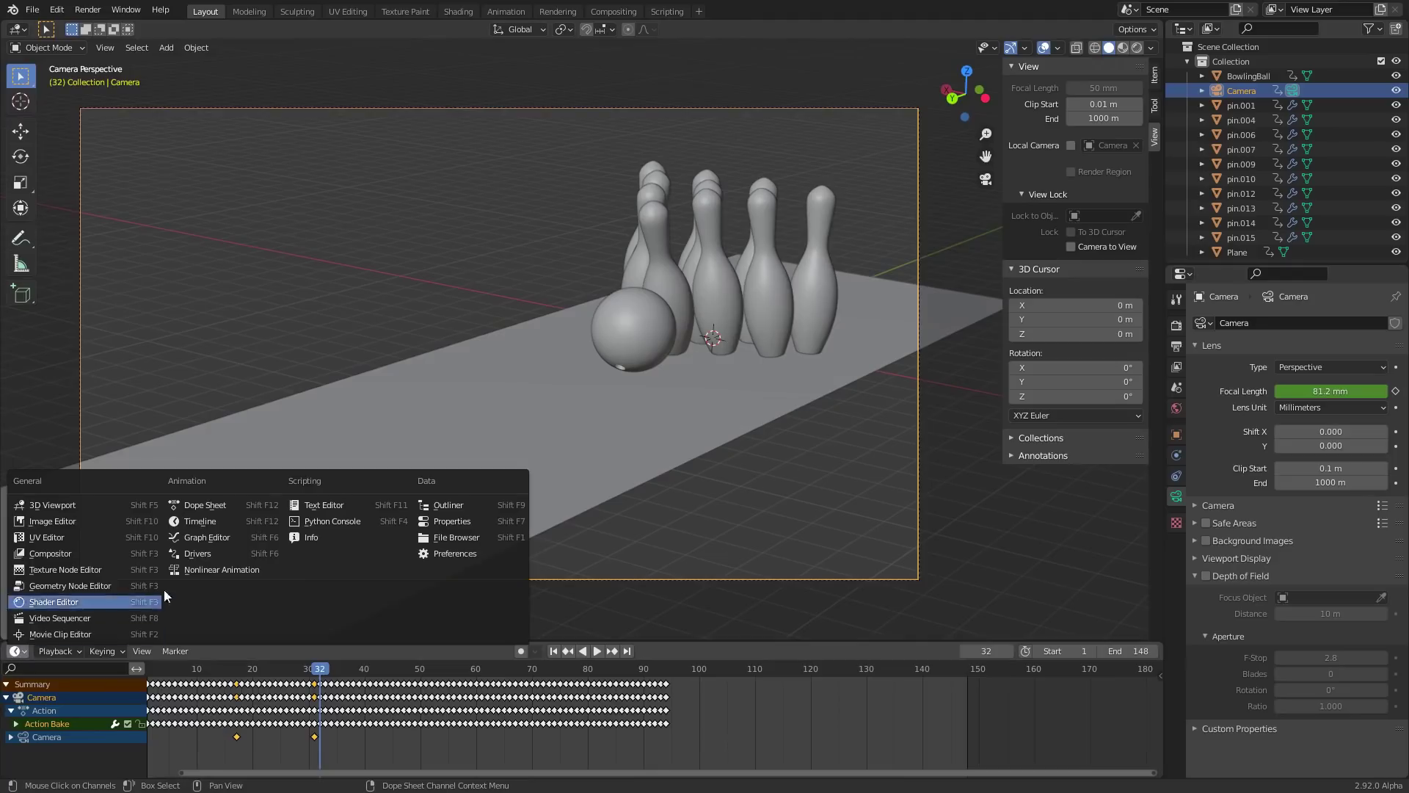
pyautogui.click(233, 537)
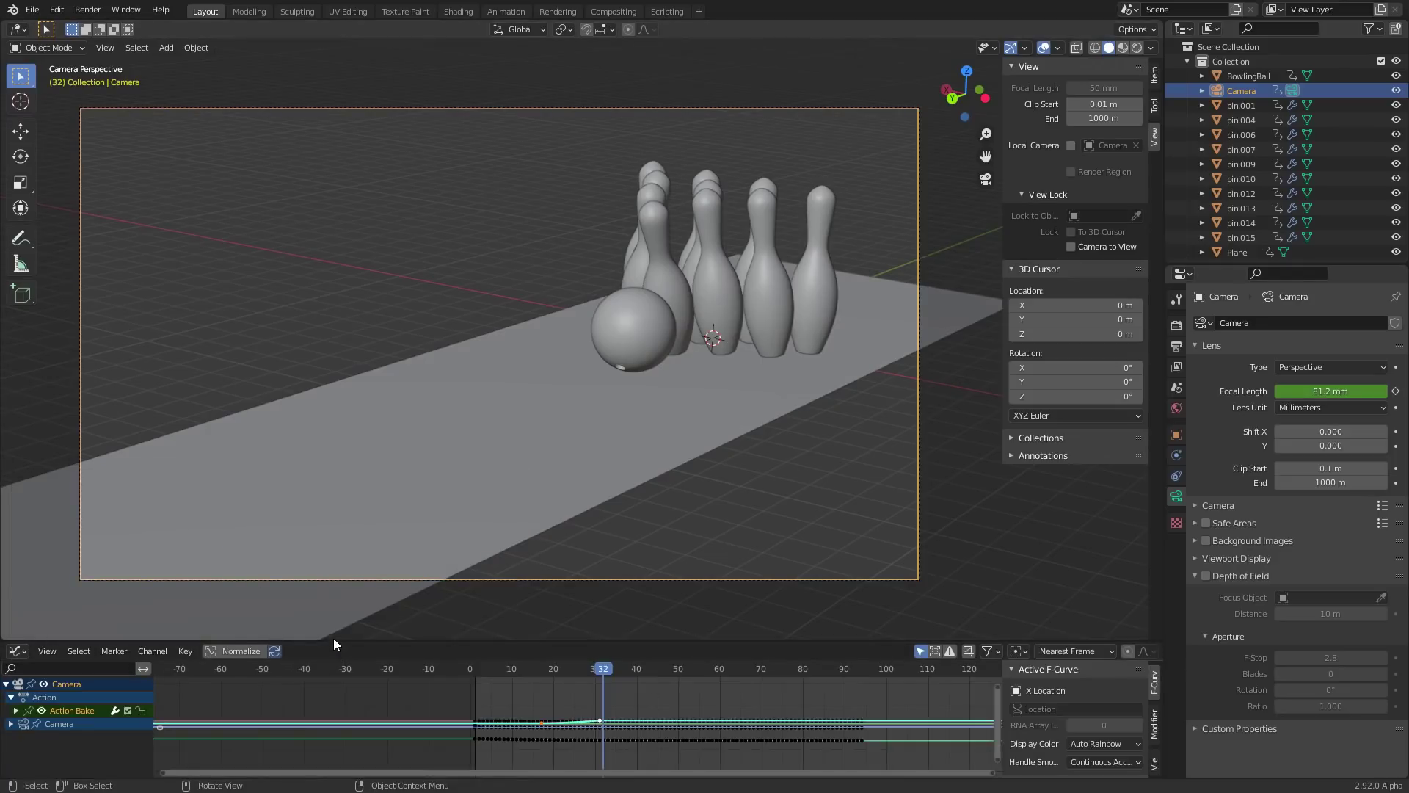
pyautogui.moveTo(330, 641); pyautogui.dragTo(330, 387)
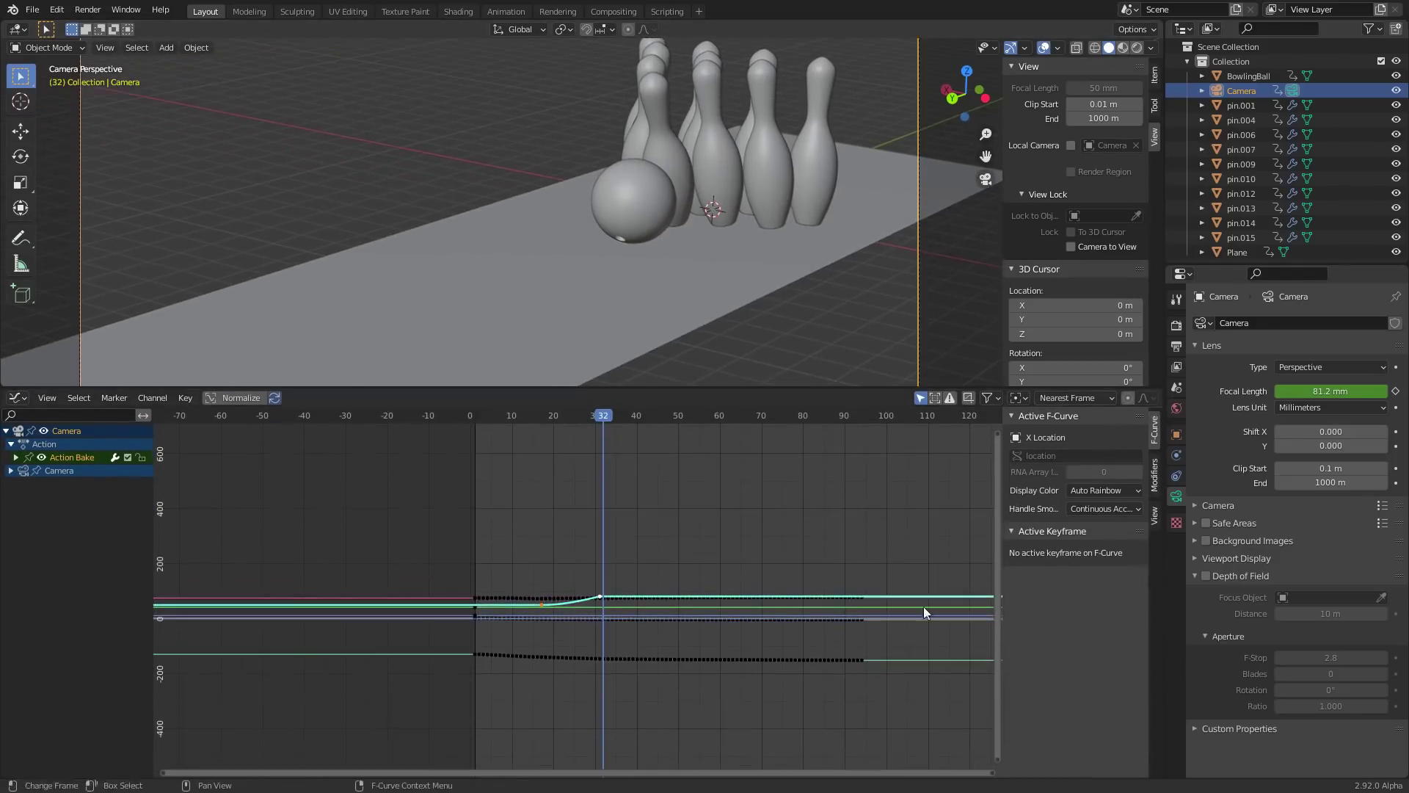
pyautogui.click(16, 459)
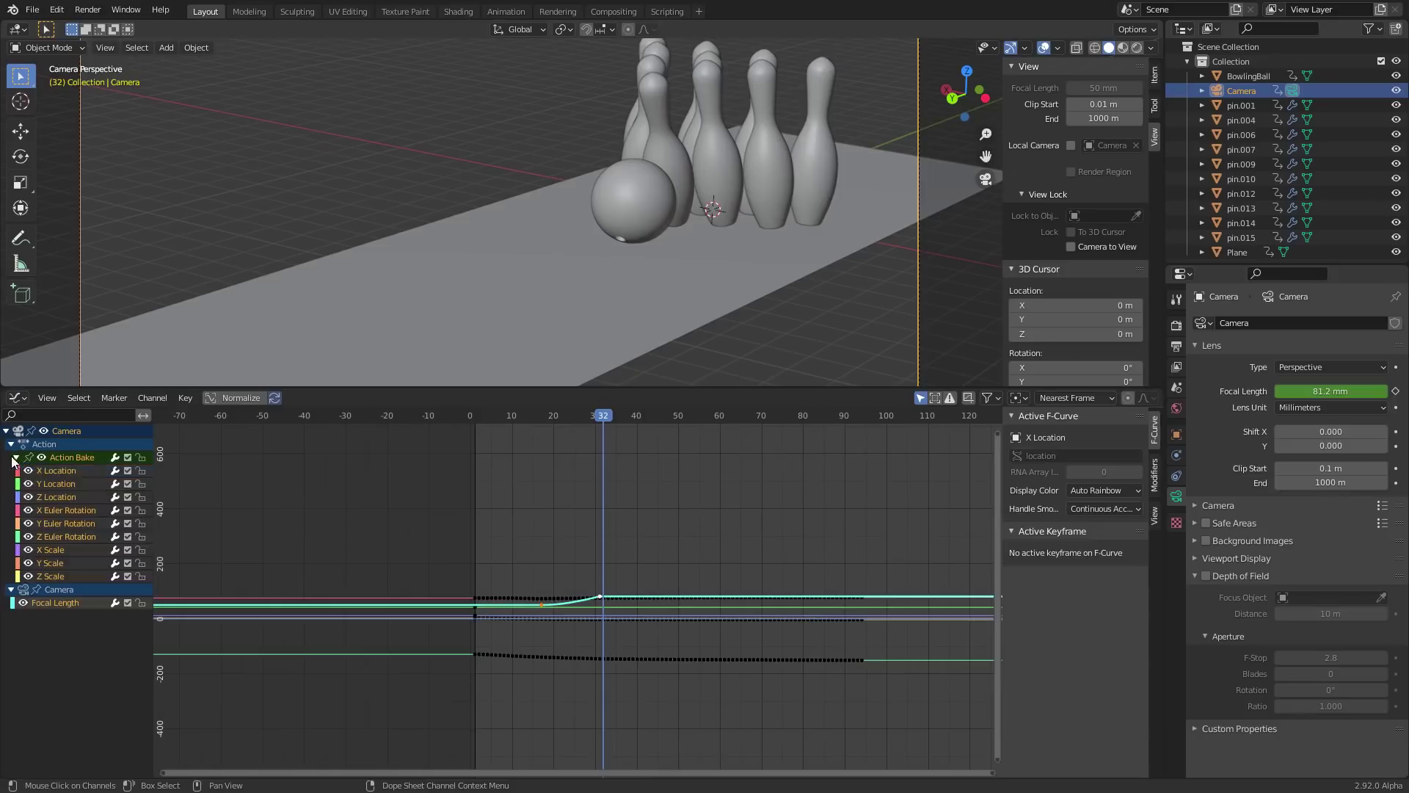
# Hide the location, scale and Focal Length curves and stop playback at frame 95
pyautogui.click(38, 576)
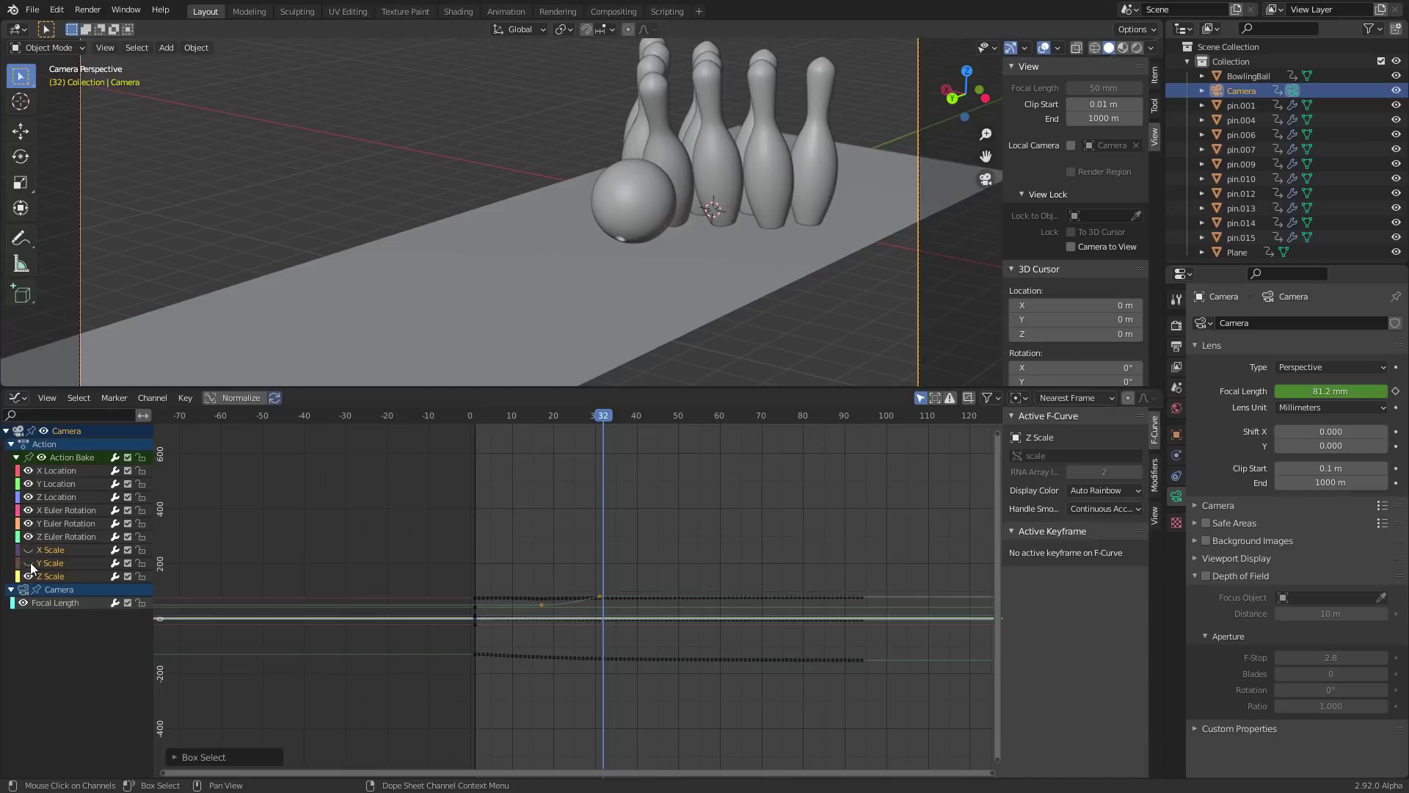
pyautogui.click(23, 603)
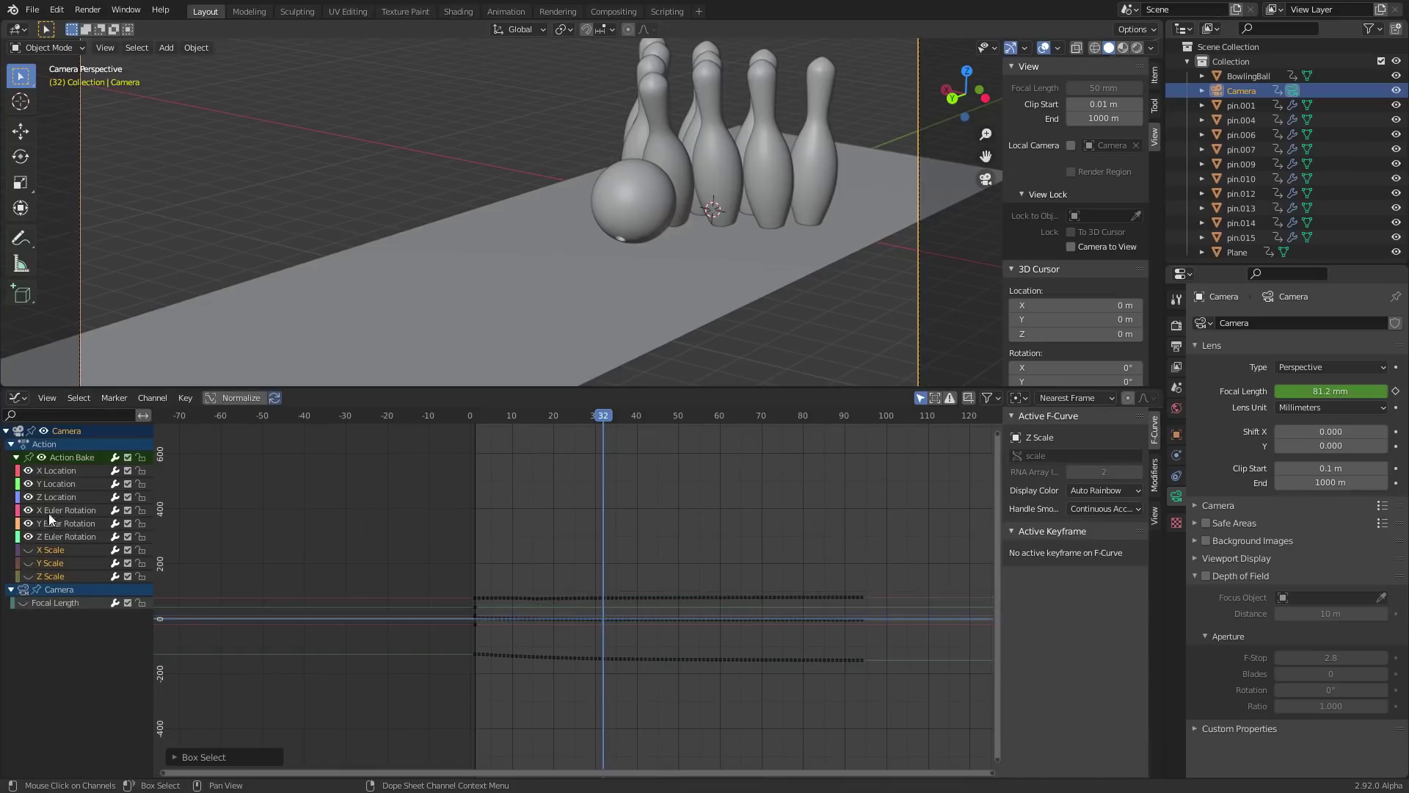
pyautogui.click(33, 471)
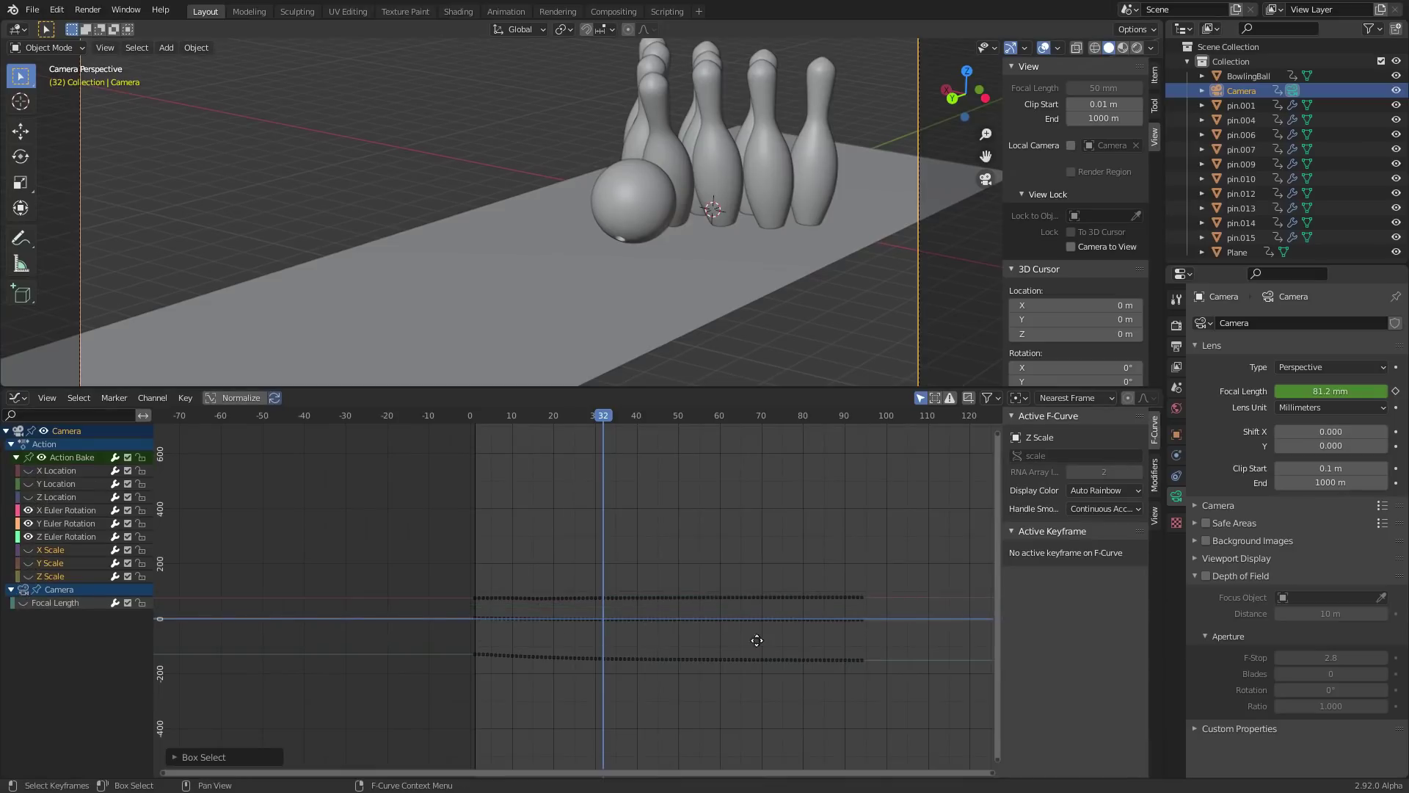
pyautogui.moveTo(756, 642); pyautogui.dragTo(549, 672, button='middle')
pyautogui.press('space')
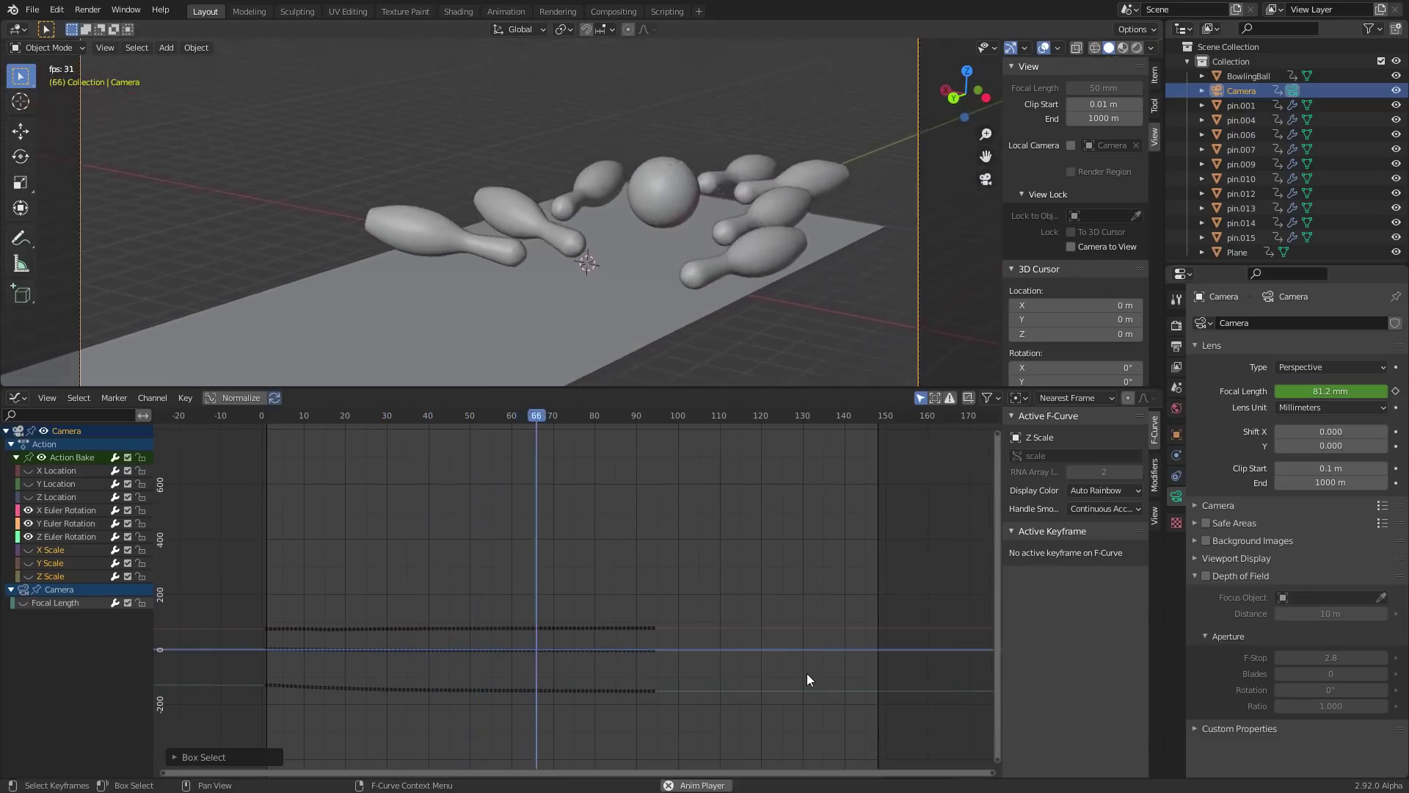
pyautogui.press('space')
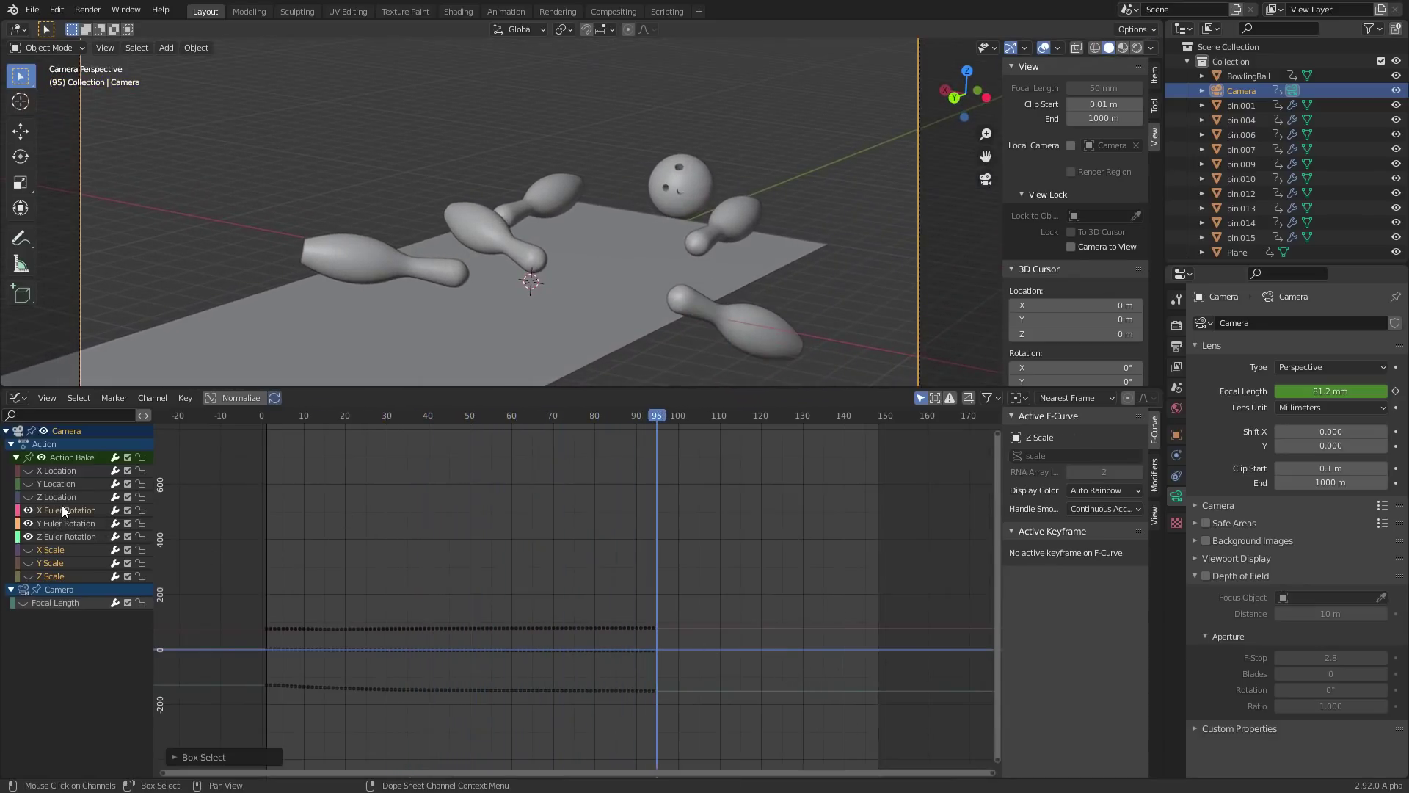
# Select X Euler Rotation, try raising camera X rotation to 80.2°, then undo
pyautogui.click(62, 507)
pyautogui.press('Home')
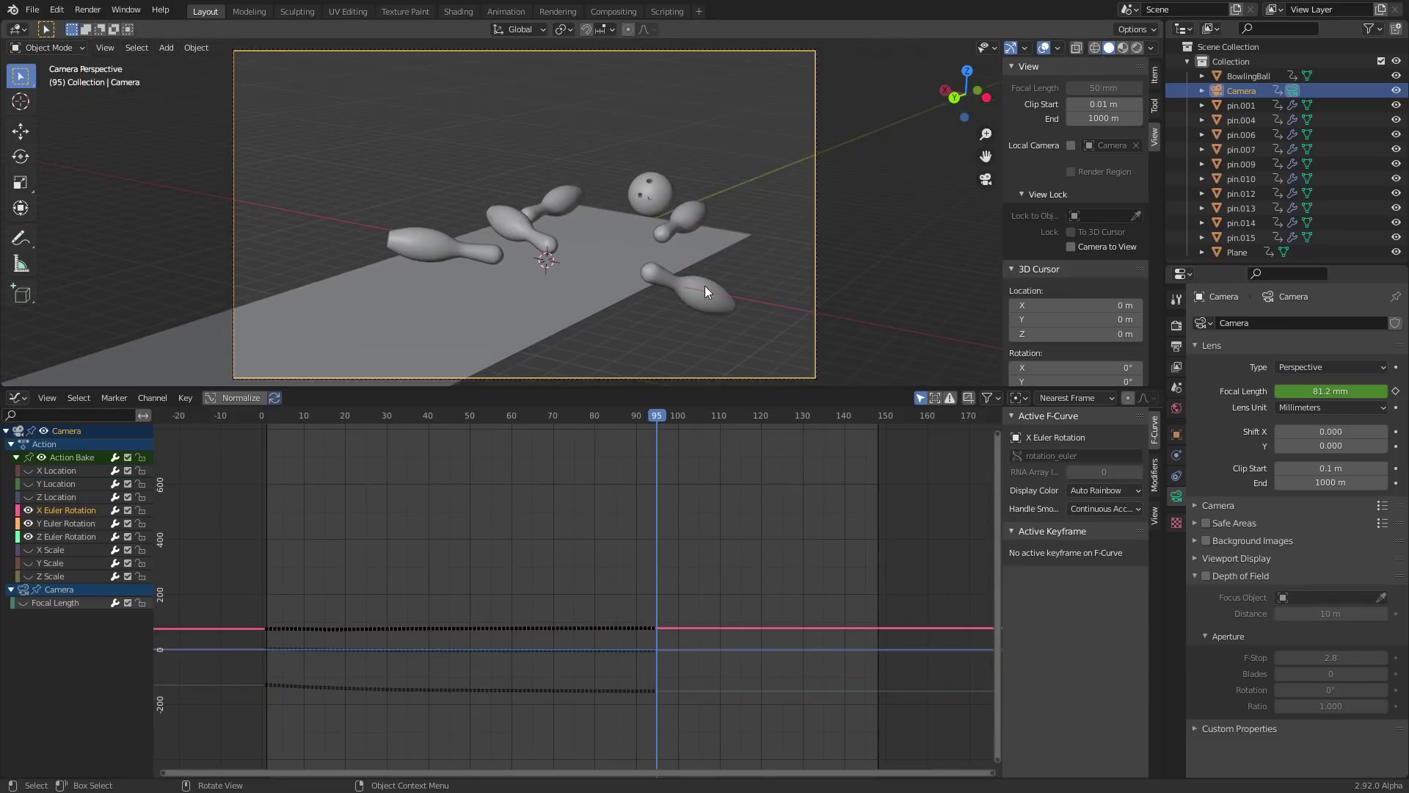
pyautogui.click(1155, 77)
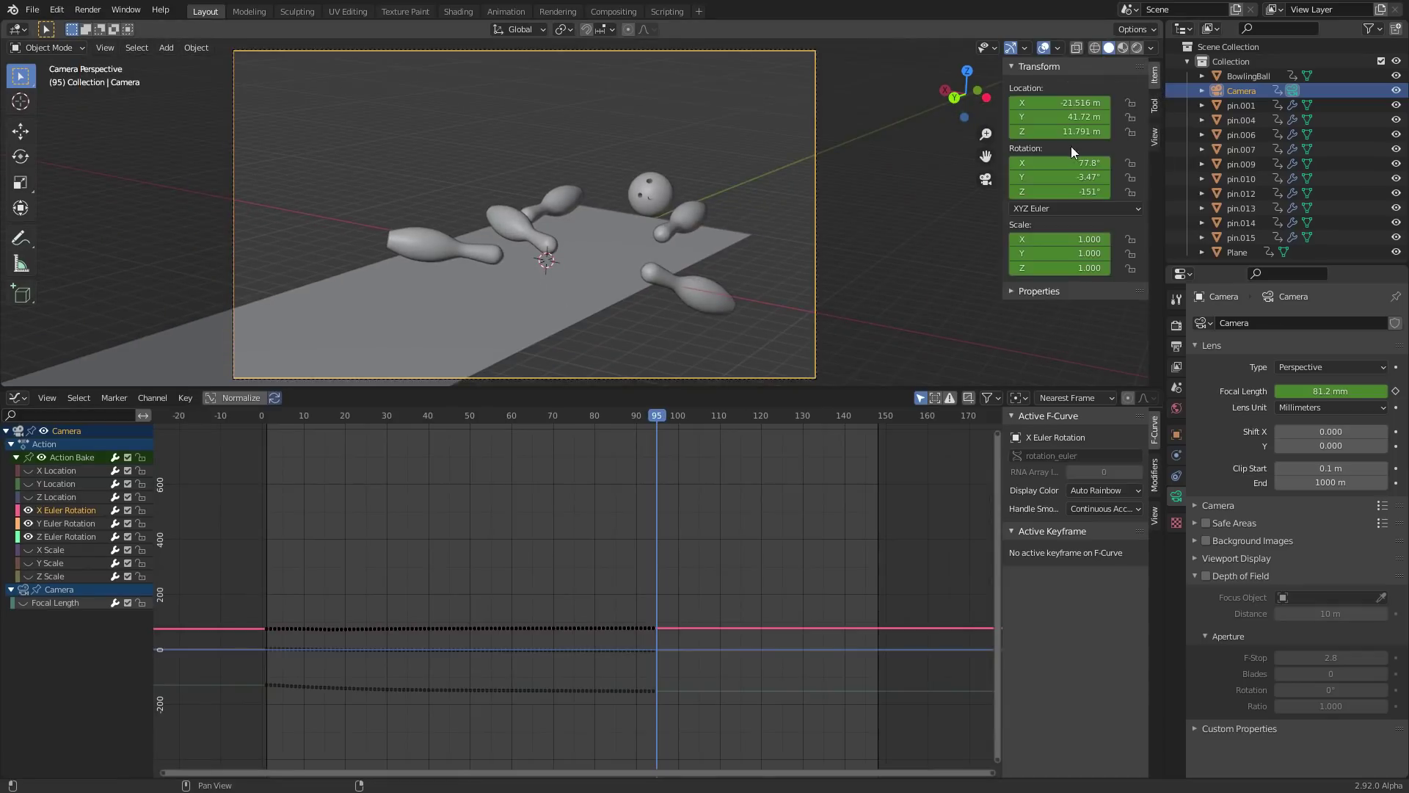
pyautogui.moveTo(1061, 162); pyautogui.dragTo(1016, 150)
pyautogui.hotkey('ctrl', 'z')
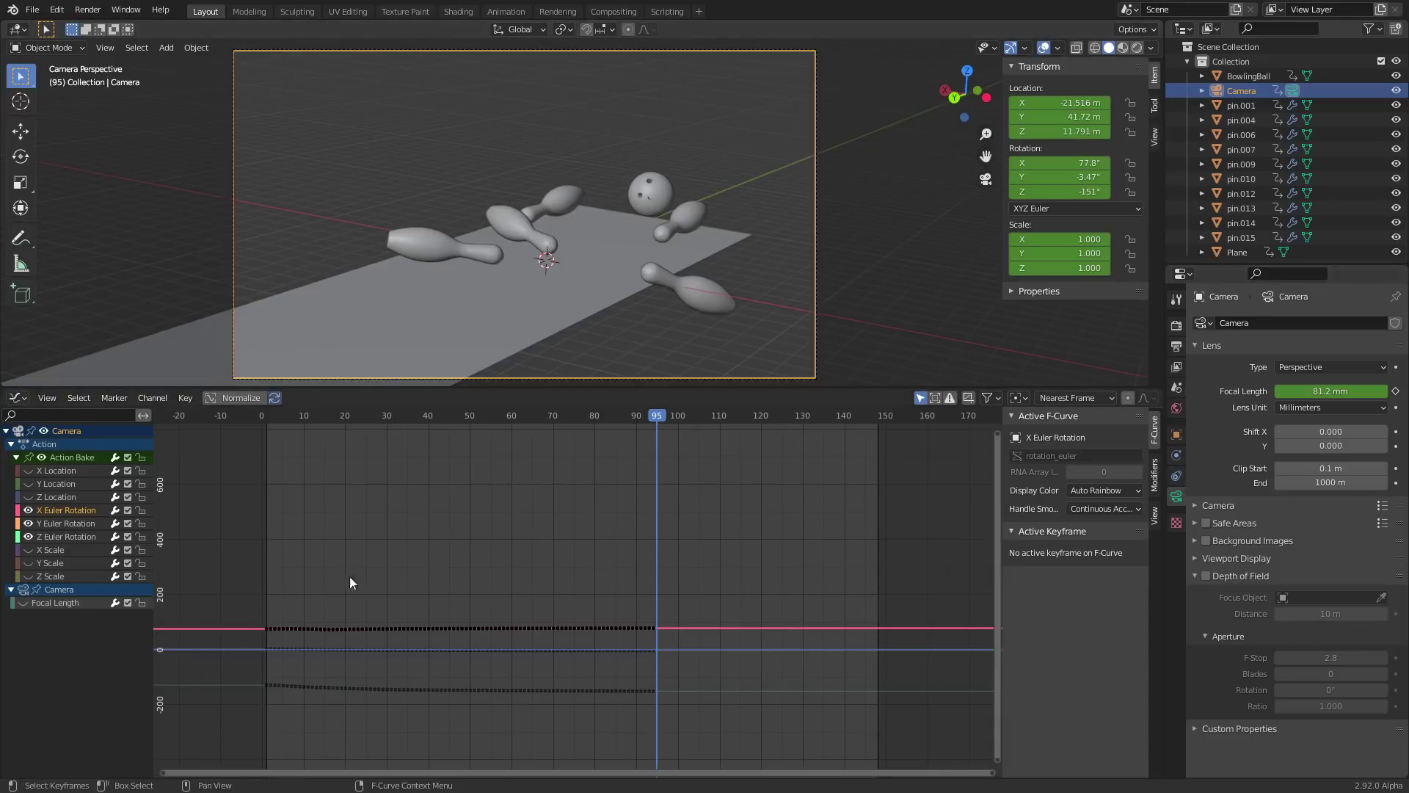
# Add a Noise modifier to the camera's X Euler Rotation curve and preview the shake
pyautogui.click(1151, 474)
pyautogui.click(1058, 437)
pyautogui.click(1042, 518)
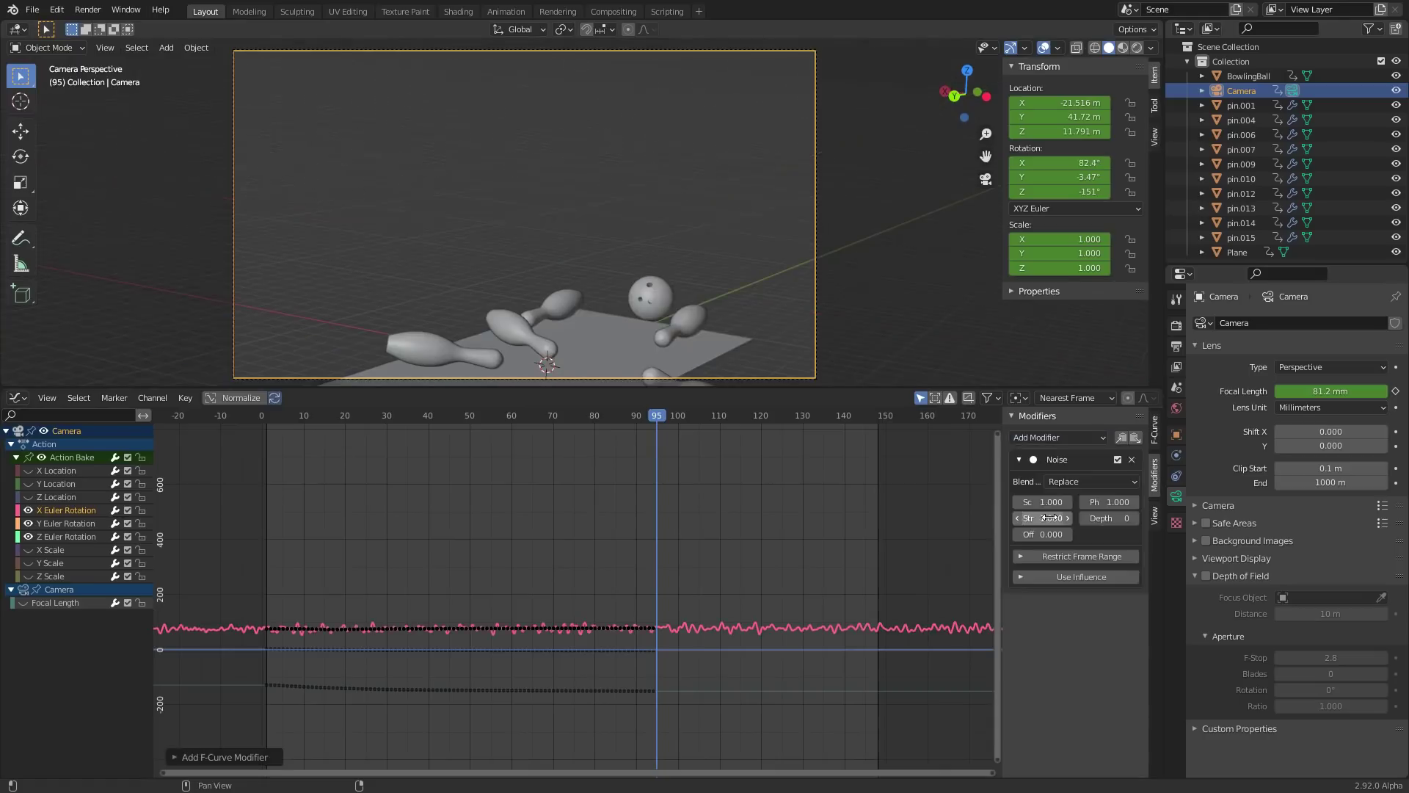
pyautogui.scroll(3, 617, 646)
pyautogui.moveTo(487, 636); pyautogui.dragTo(887, 620, button='middle')
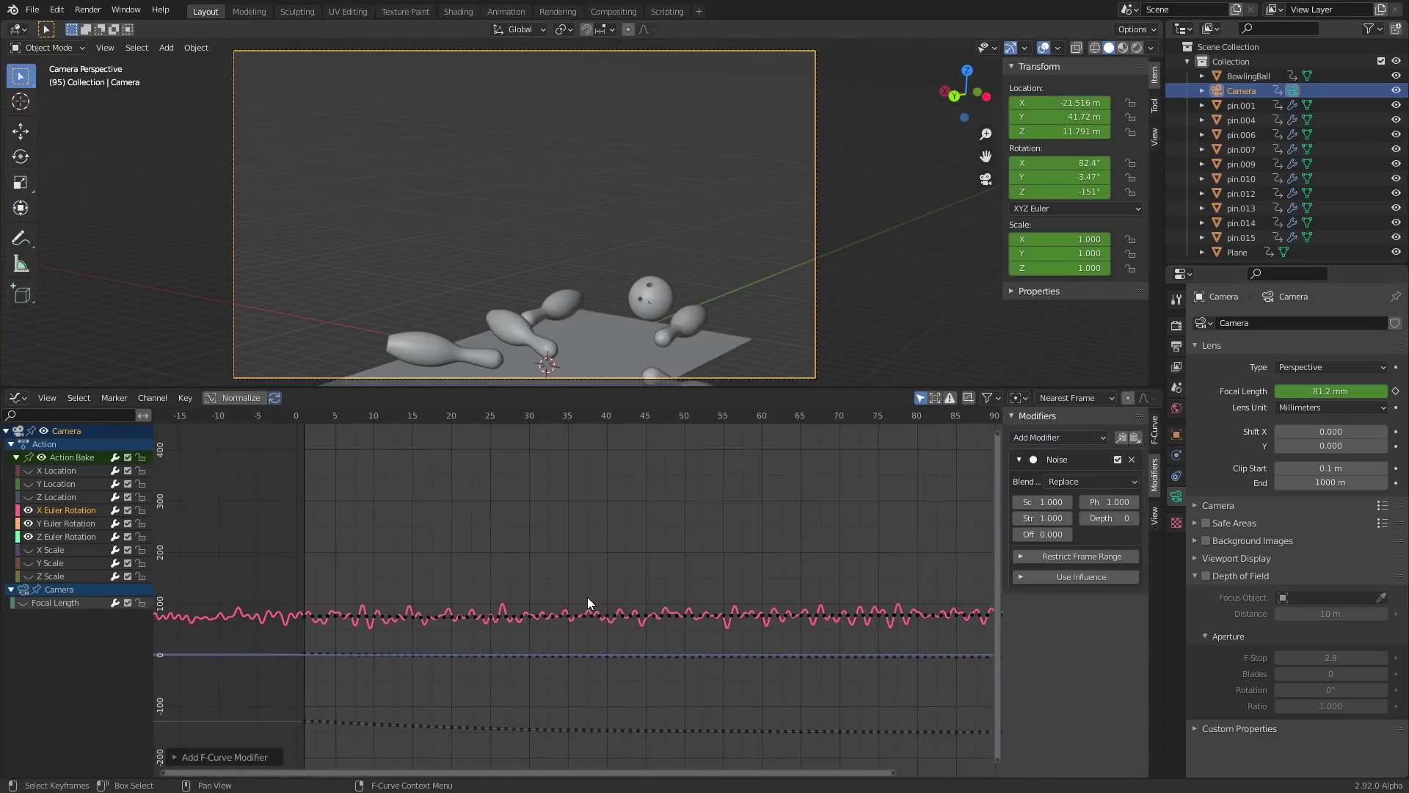
pyautogui.press('space')
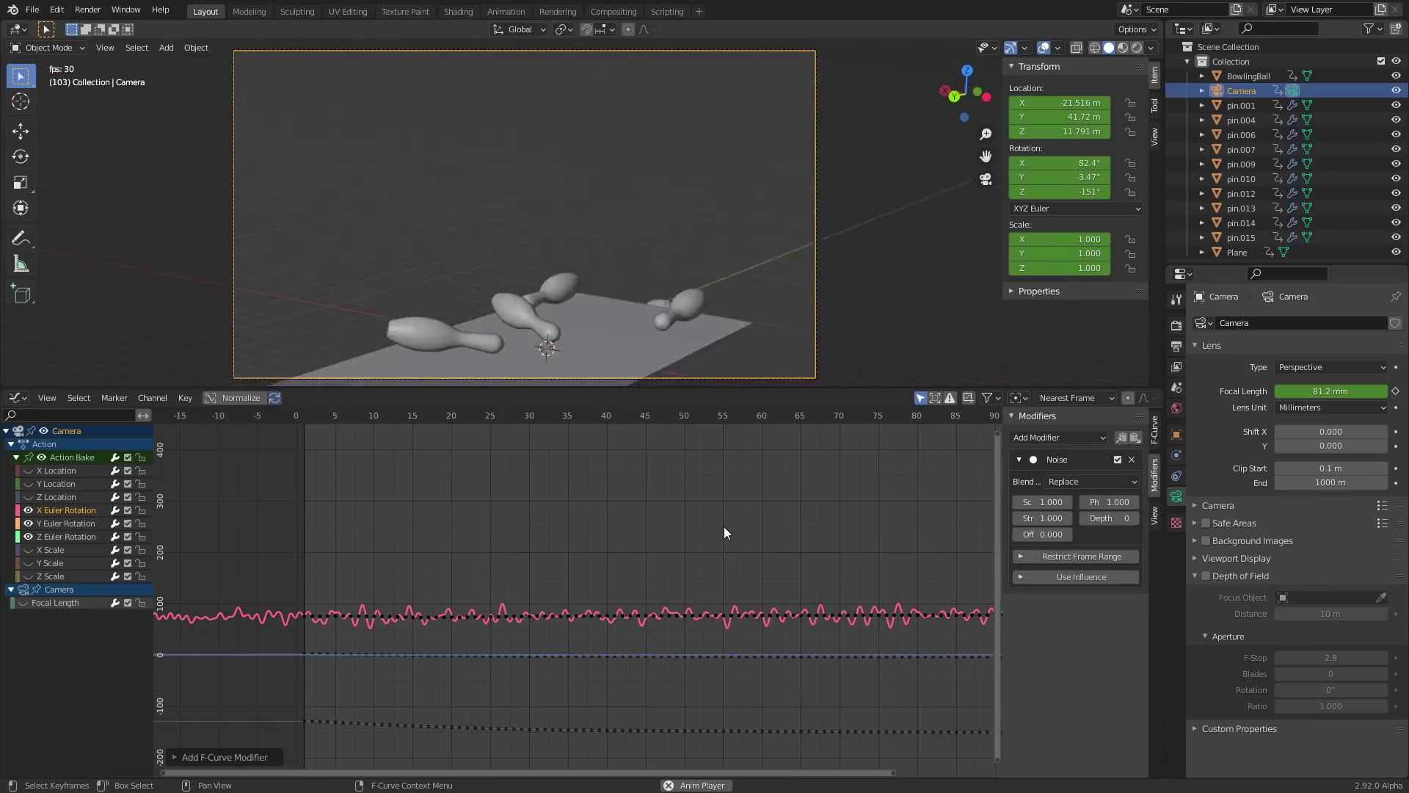
pyautogui.press('space')
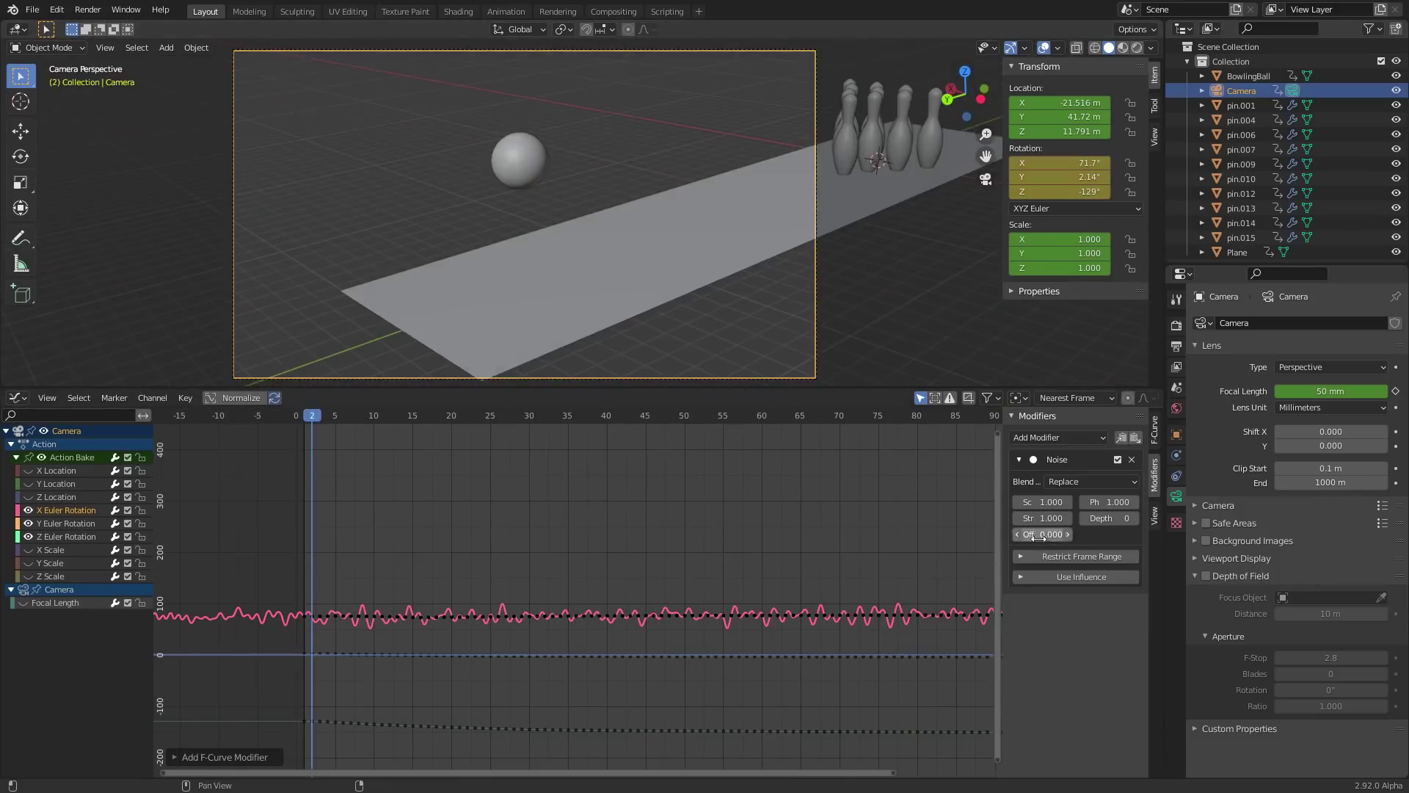
# Set the X rotation noise scale to 20 for a slower, smoother wobble
pyautogui.moveTo(1042, 502); pyautogui.dragTo(1145, 502)
pyautogui.press('space')
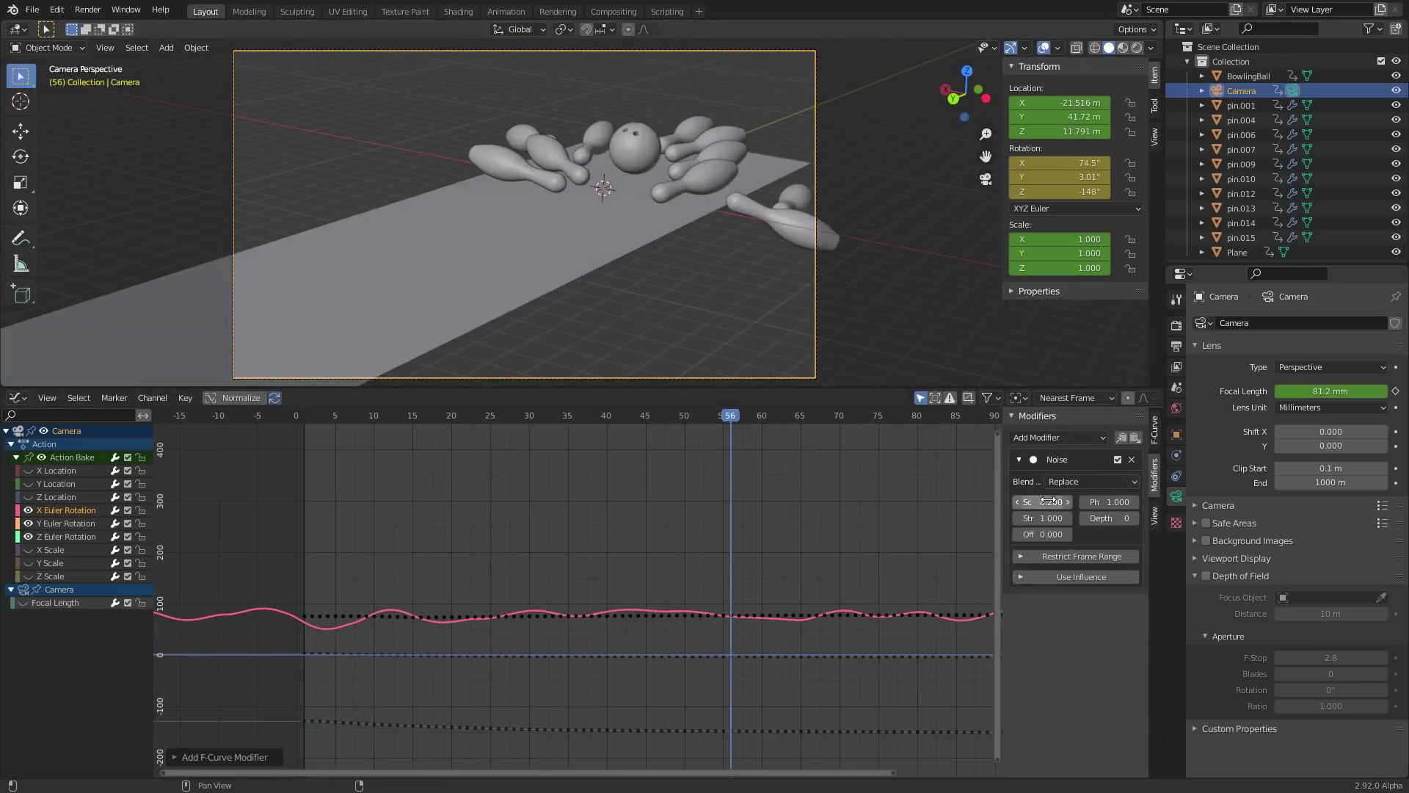
pyautogui.write('20')
pyautogui.press('Return')
pyautogui.scroll(-1, 633, 604)
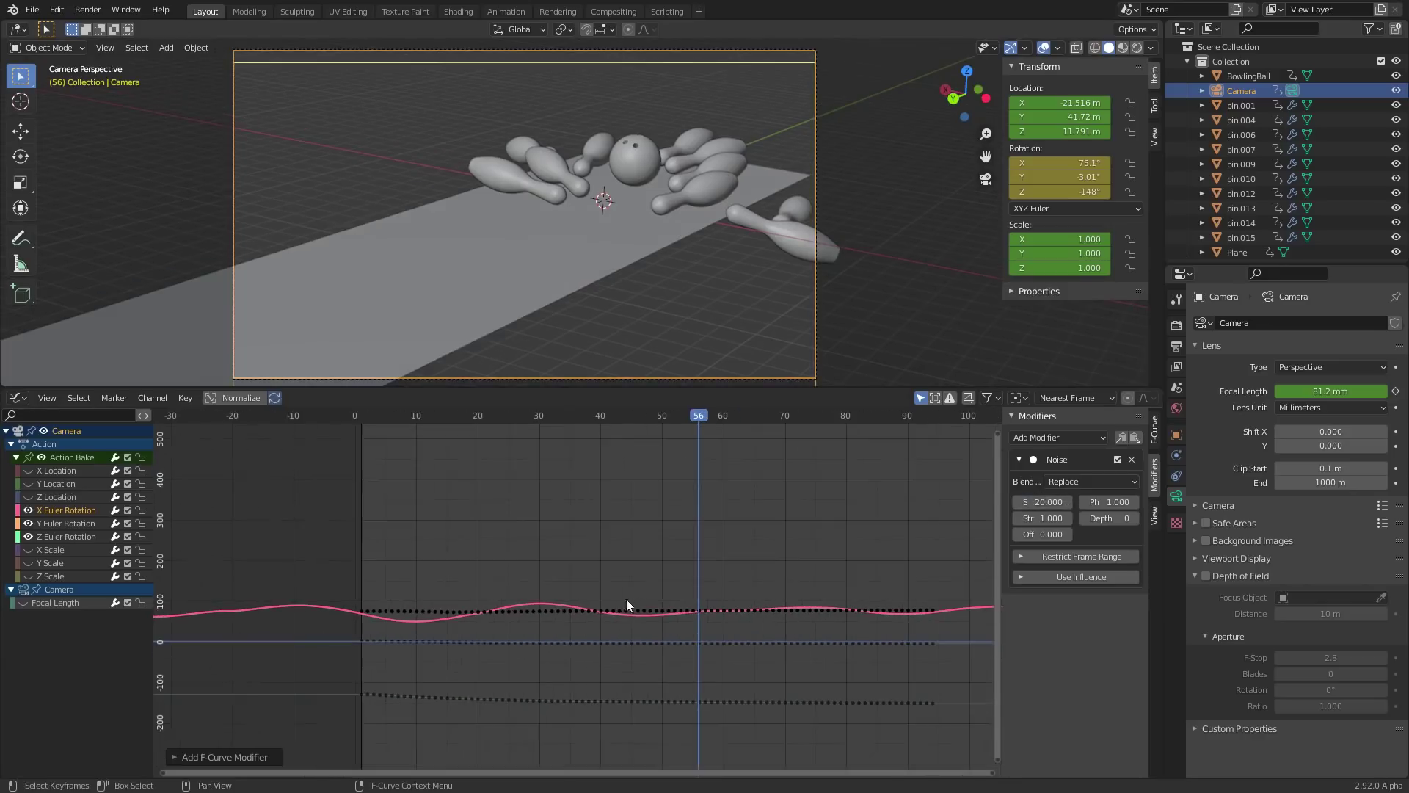
pyautogui.press('space')
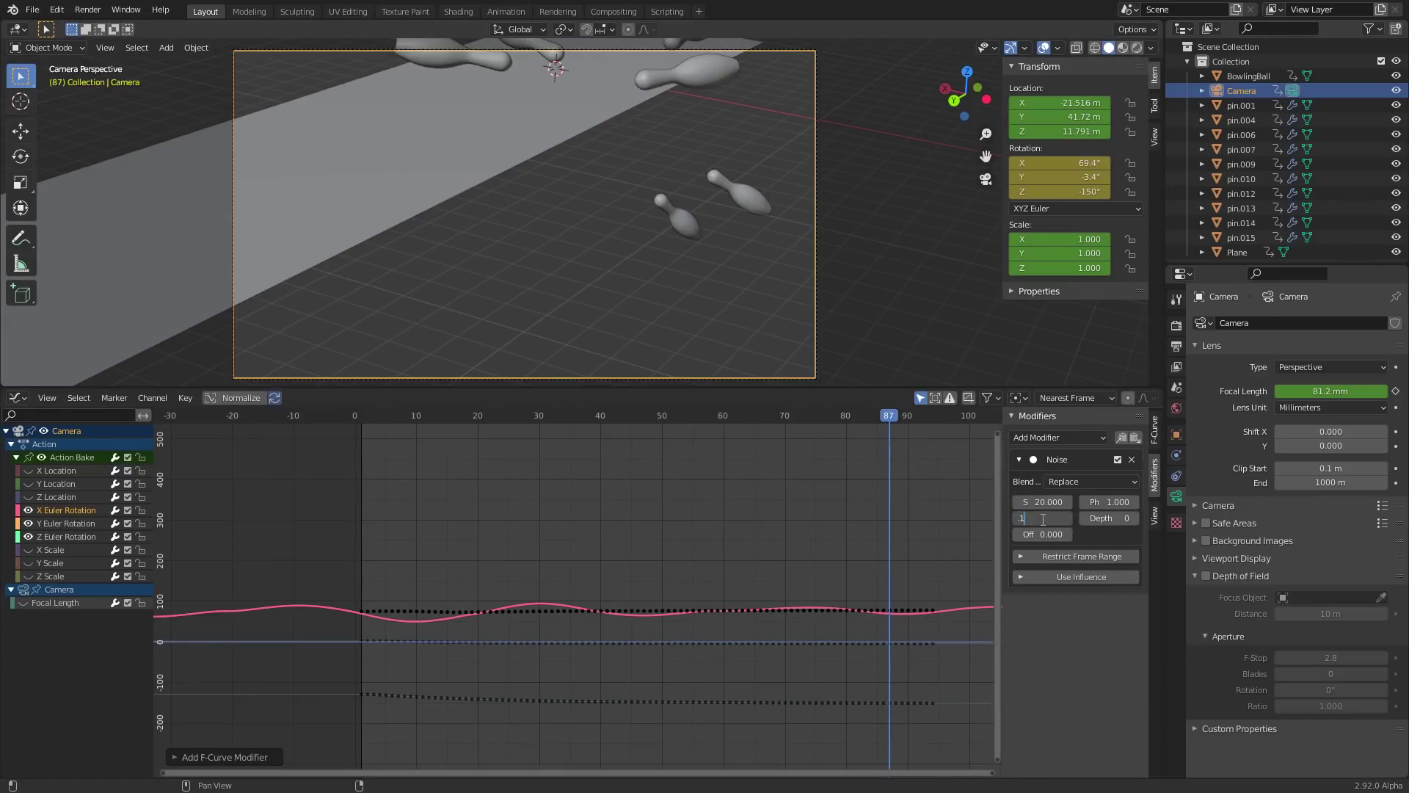
# Set the noise strength to 0.1 and preview the subtler shake over frames 0–130
pyautogui.click(1043, 519)
pyautogui.write('.1')
pyautogui.press('Return')
pyautogui.press('space')
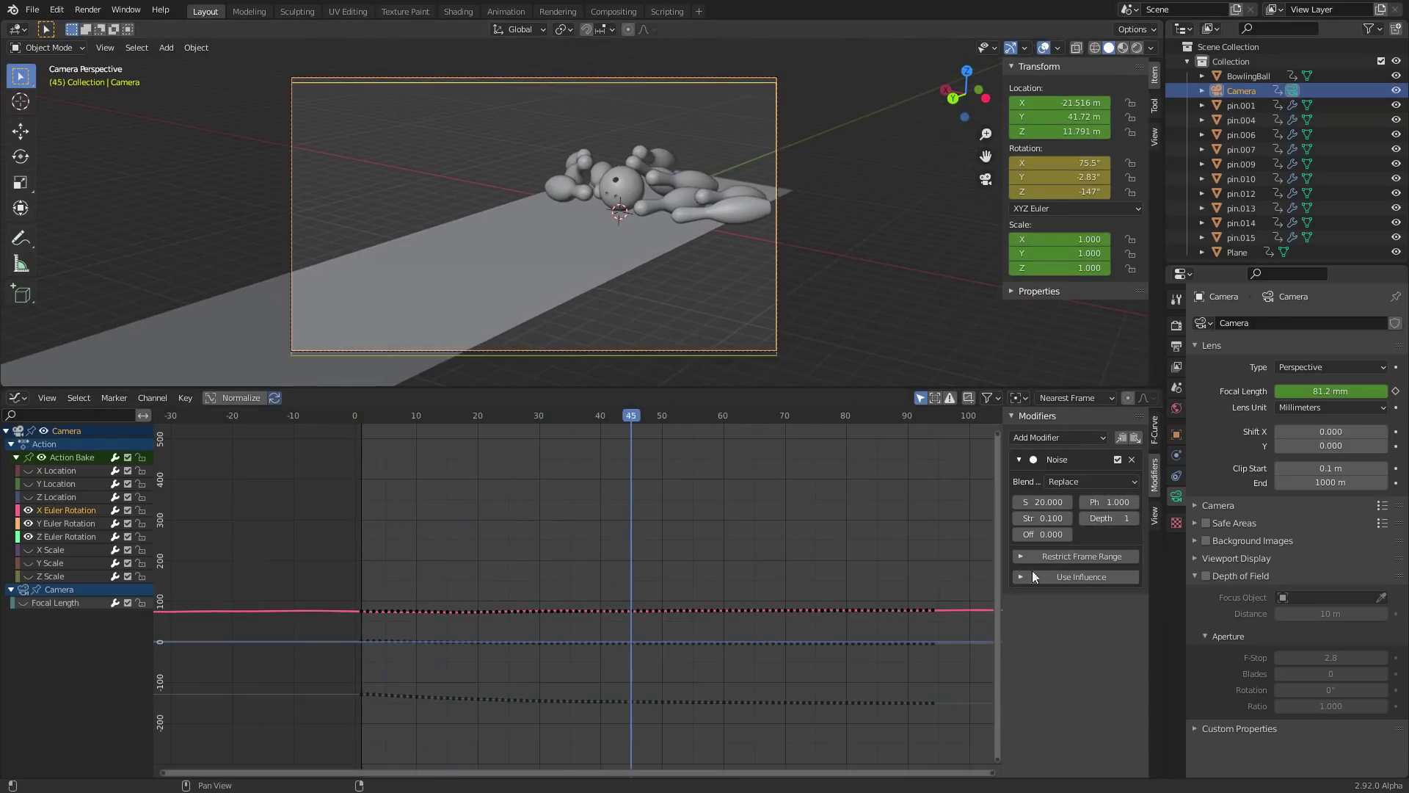
pyautogui.moveTo(985, 575); pyautogui.dragTo(726, 604, button='middle')
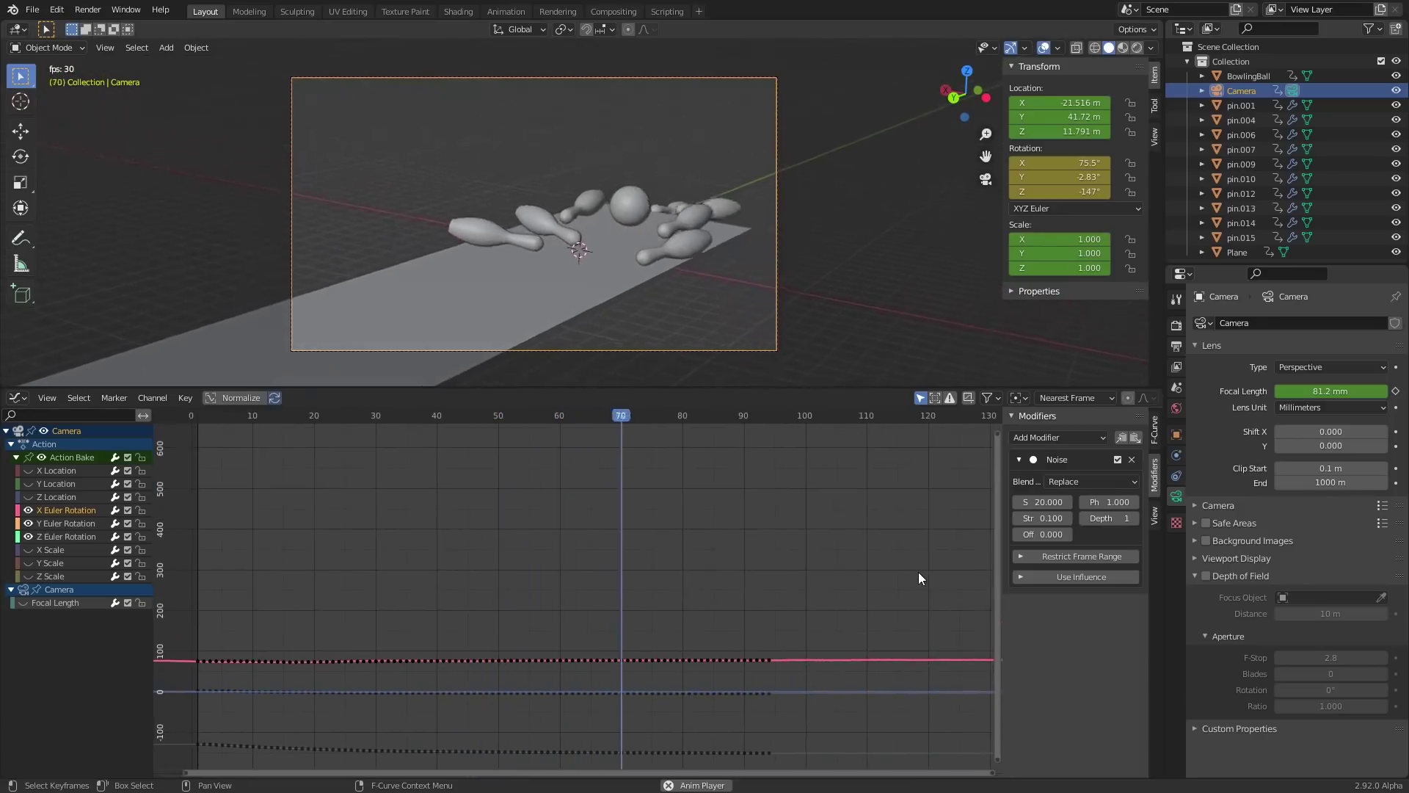
pyautogui.press('space')
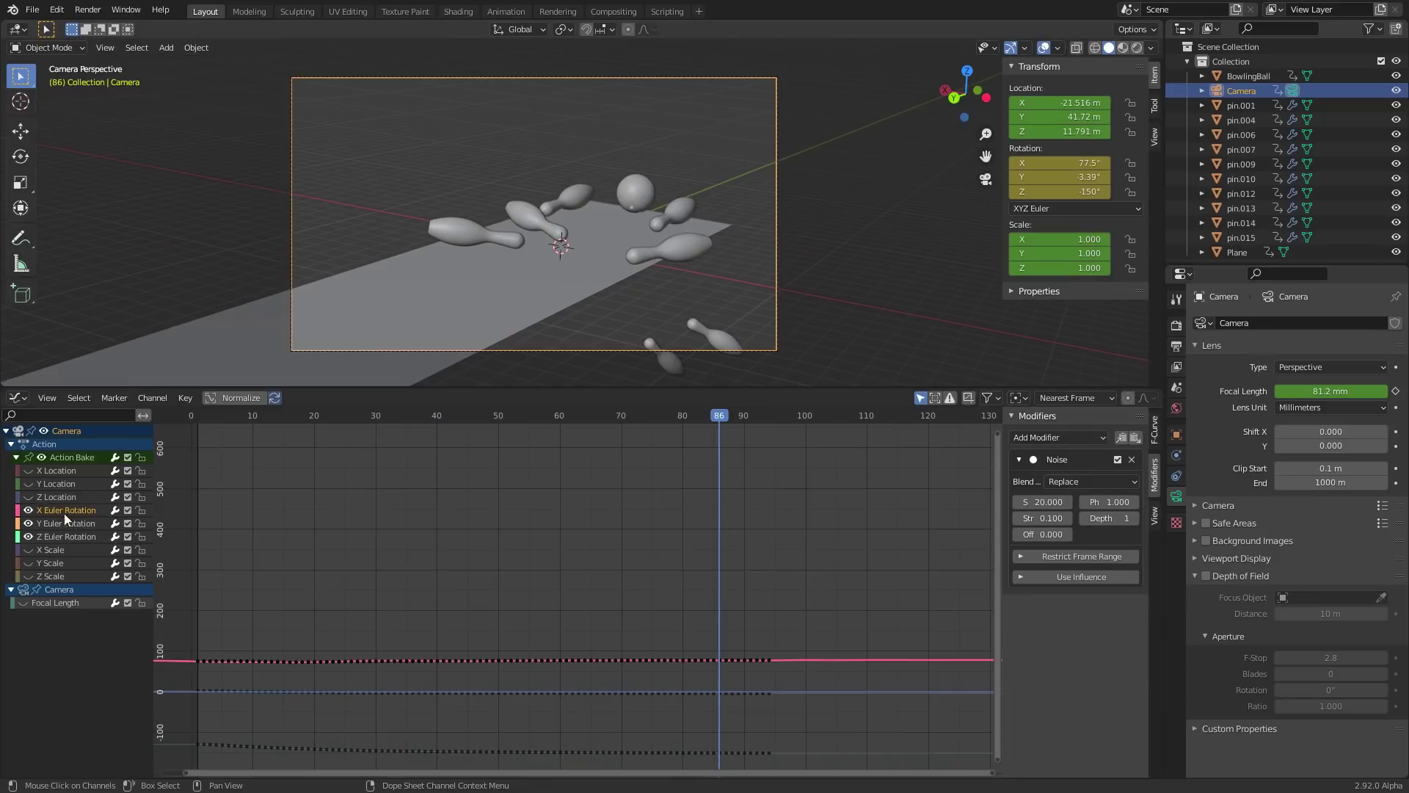
# Paste the copied Noise modifier onto the camera's Z Euler Rotation curve
pyautogui.click(58, 538)
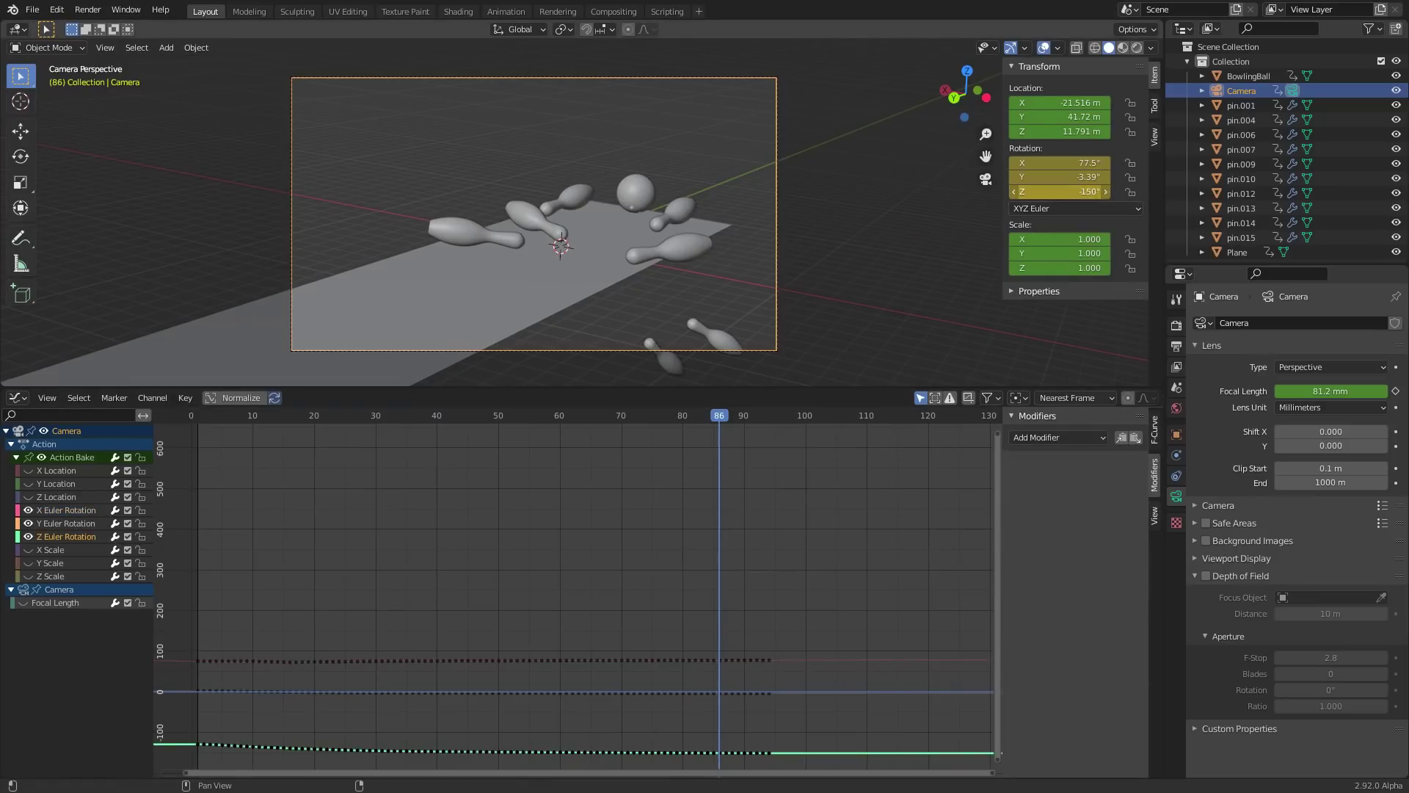
pyautogui.moveTo(1060, 192)
pyautogui.mouseDown()
pyautogui.moveTo(1101, 191)
pyautogui.moveTo(1060, 191)
pyautogui.mouseUp()
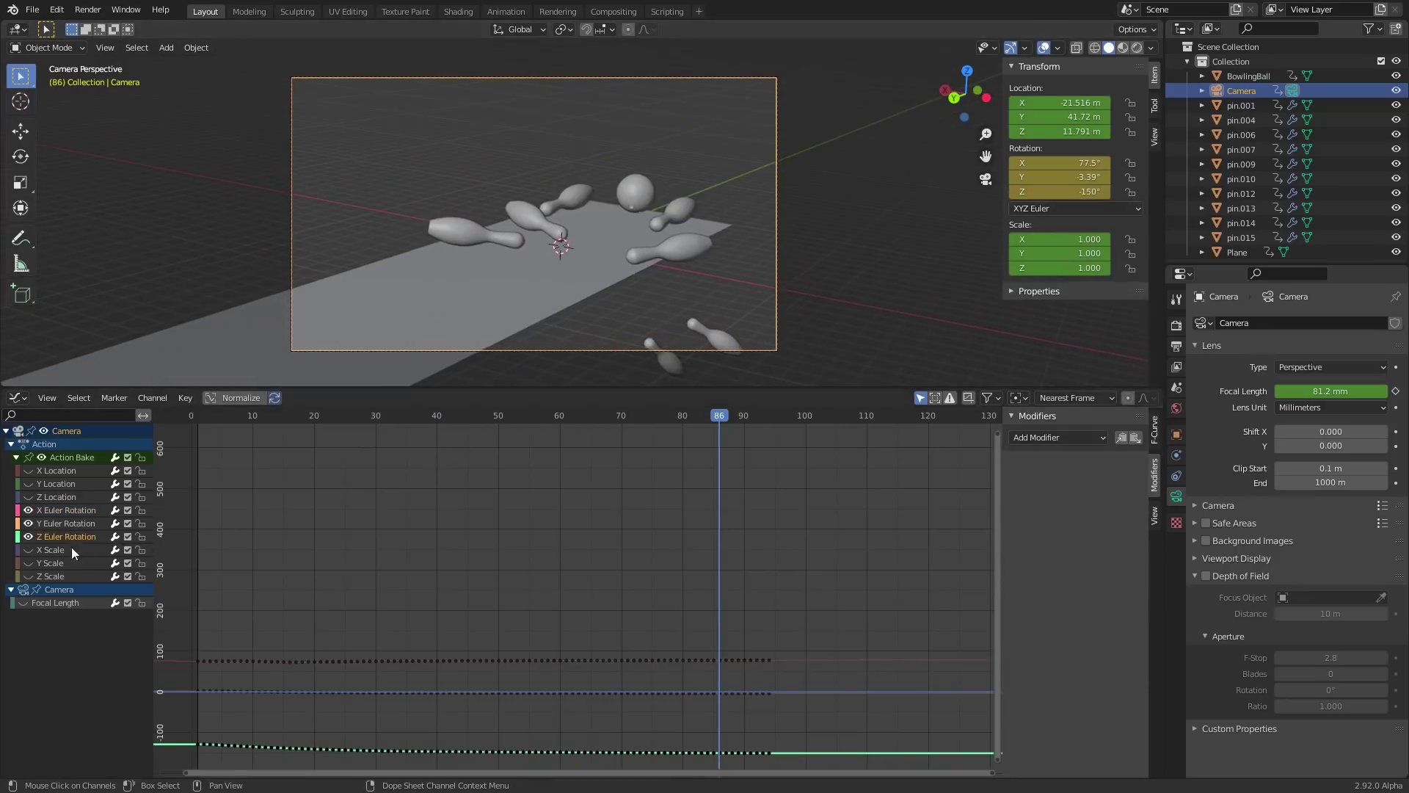
pyautogui.click(1135, 438)
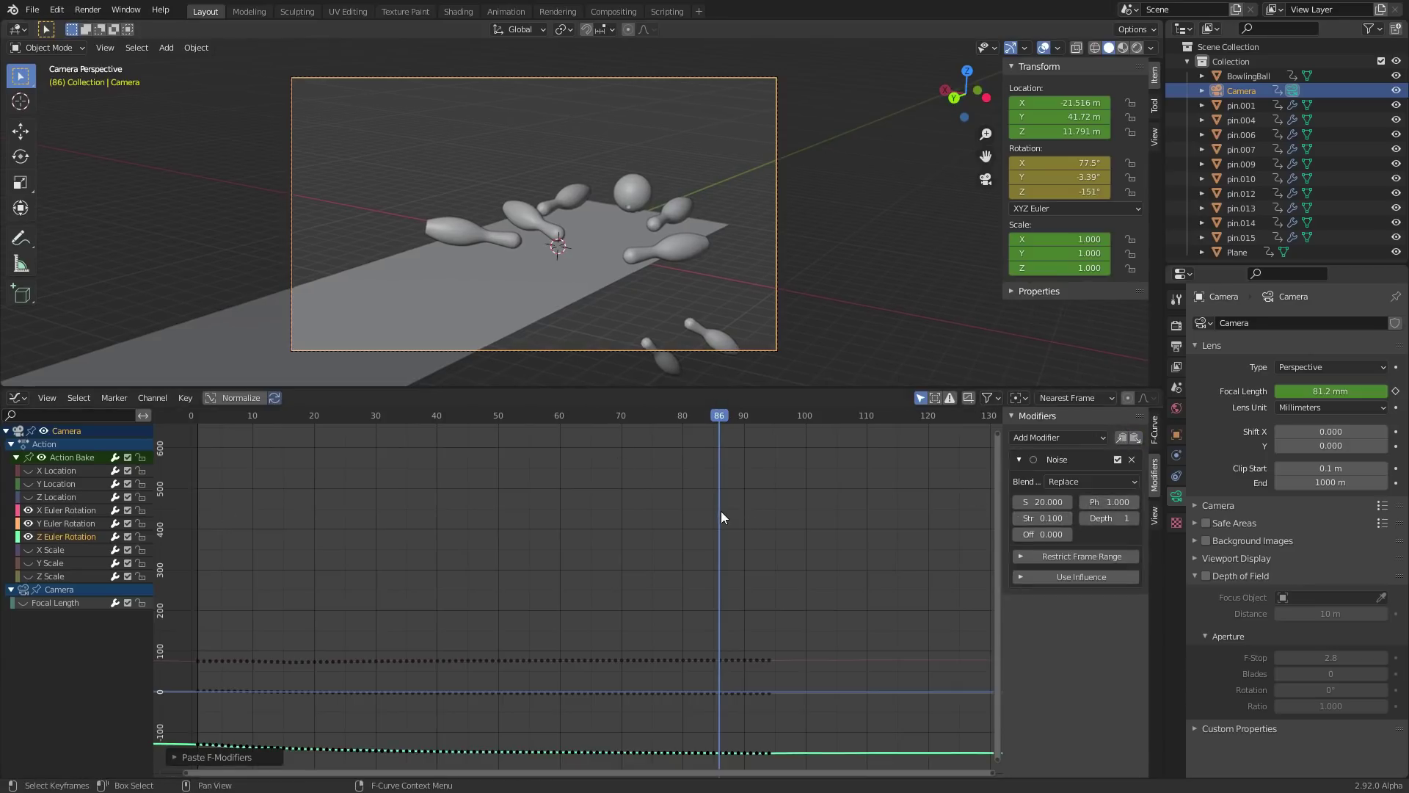
pyautogui.scroll(-10, 721, 511)
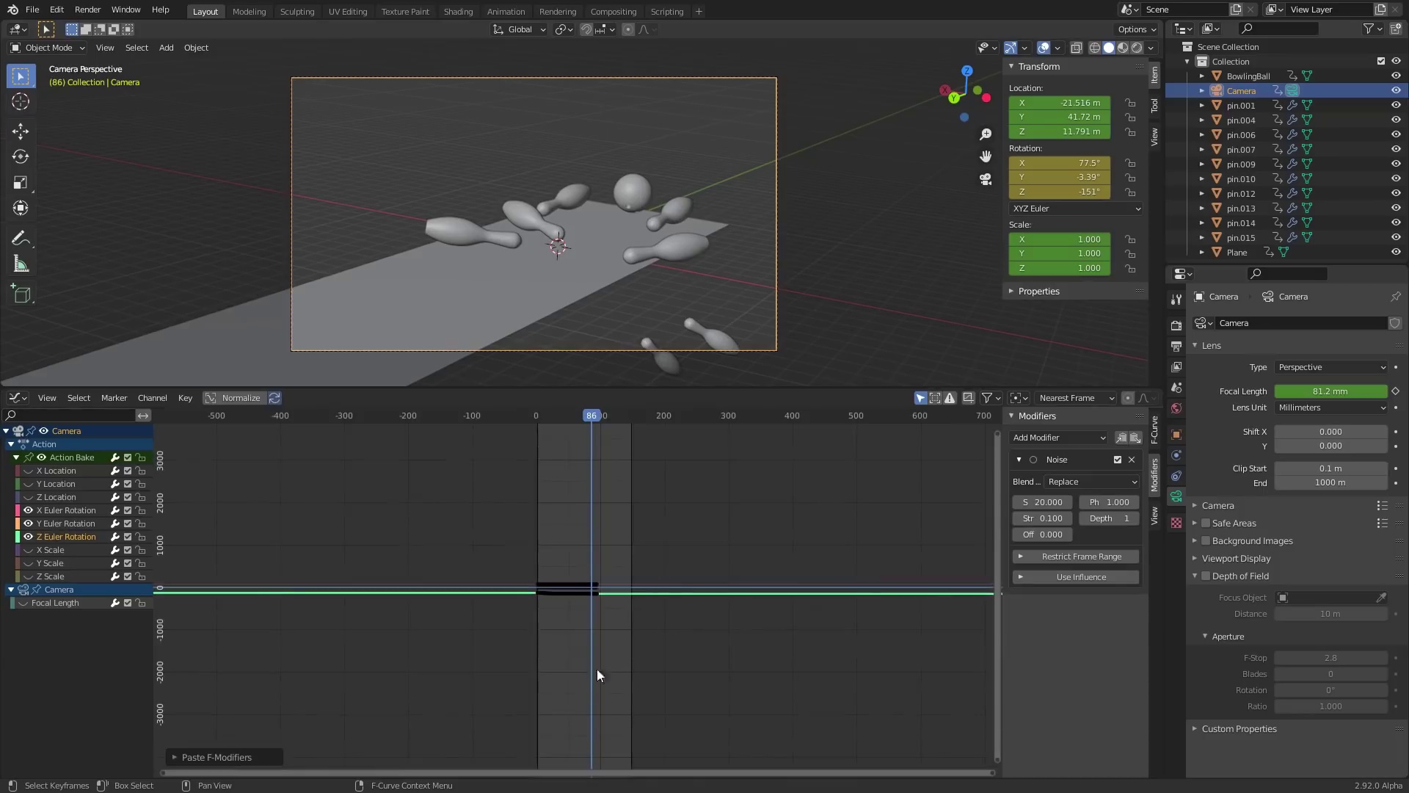
pyautogui.scroll(10, 663, 539)
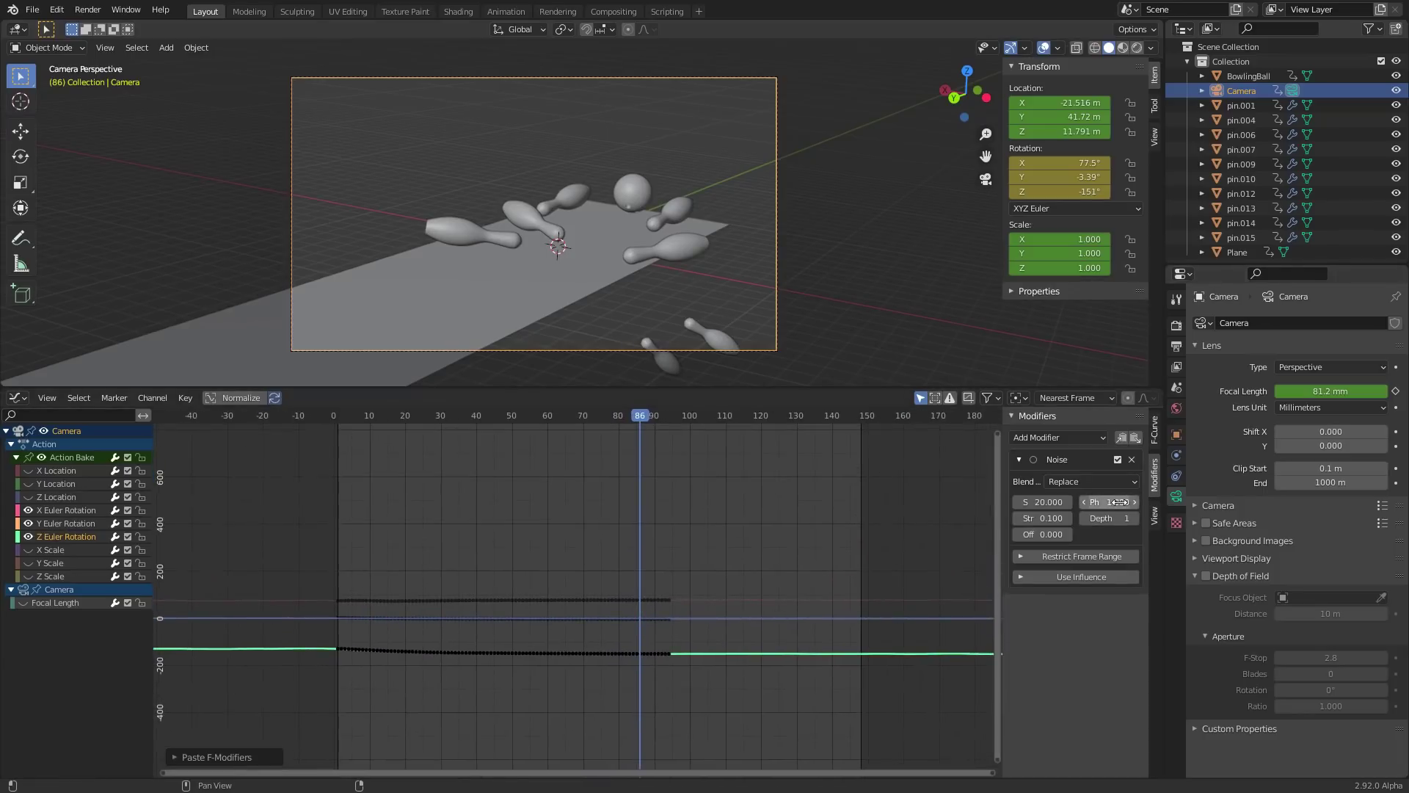
# Give the Z noise phase 42.2 and strength 0.06, then play back both shakes
pyautogui.moveTo(1109, 502); pyautogui.dragTo(1270, 502)
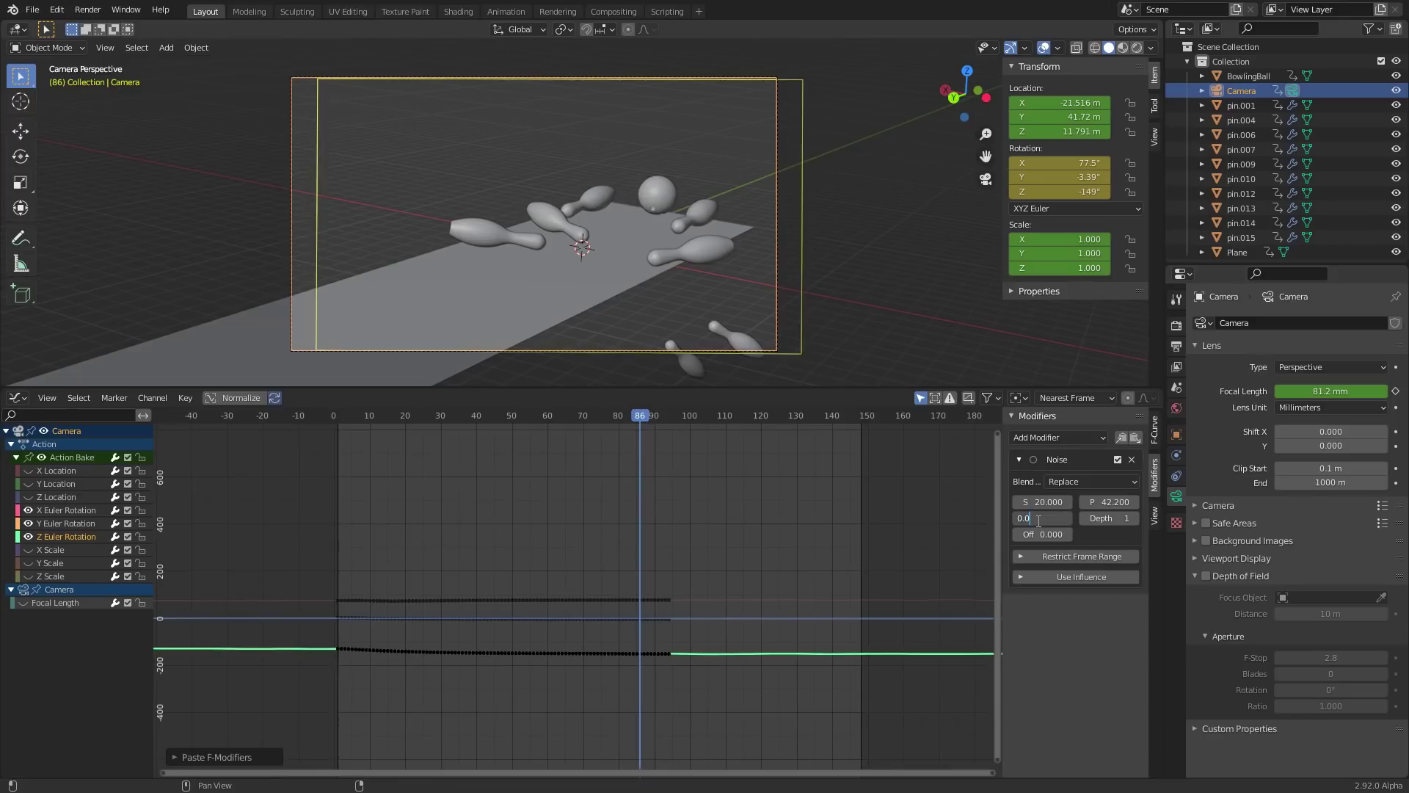
pyautogui.press('Return')
pyautogui.press('space')
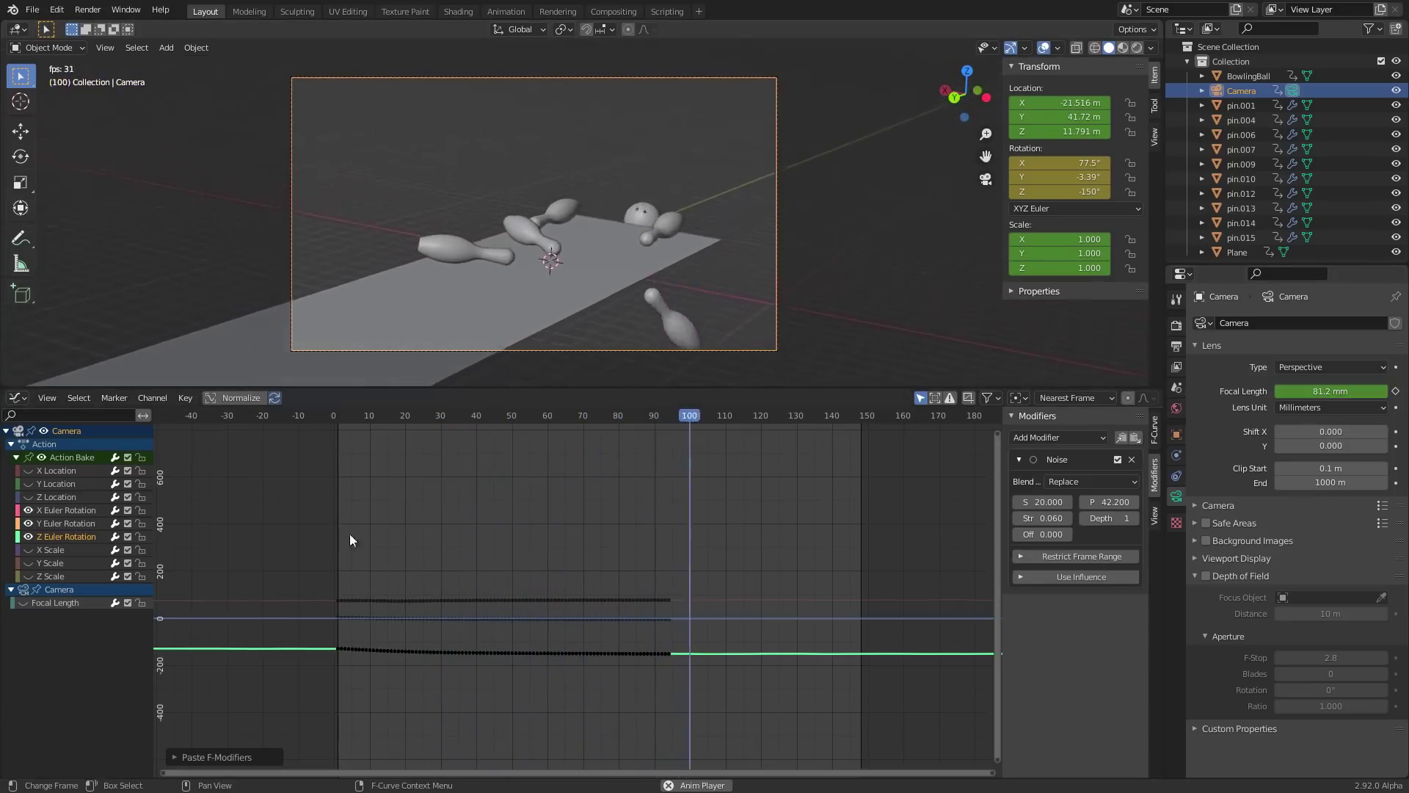
pyautogui.click(24, 602)
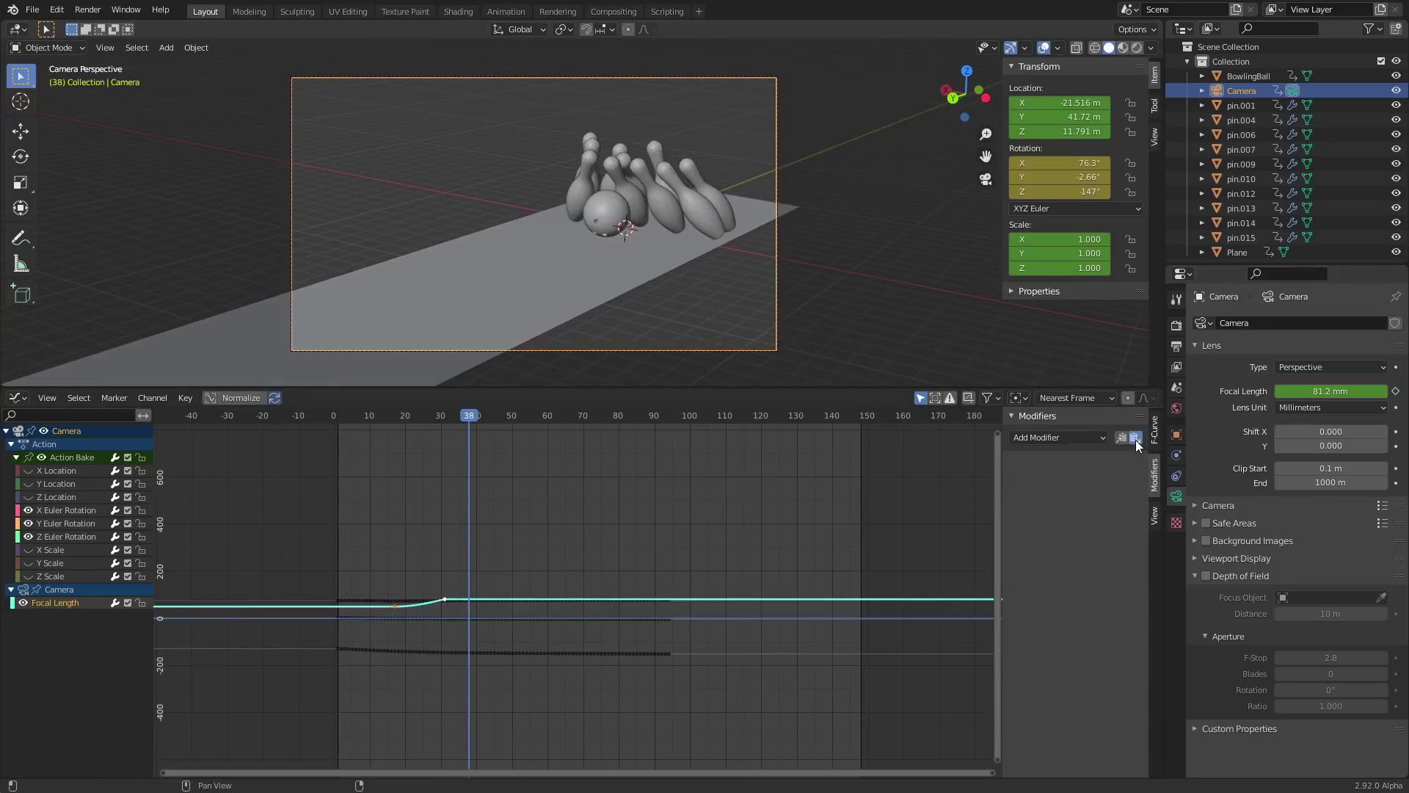
pyautogui.click(1135, 437)
pyautogui.press('space')
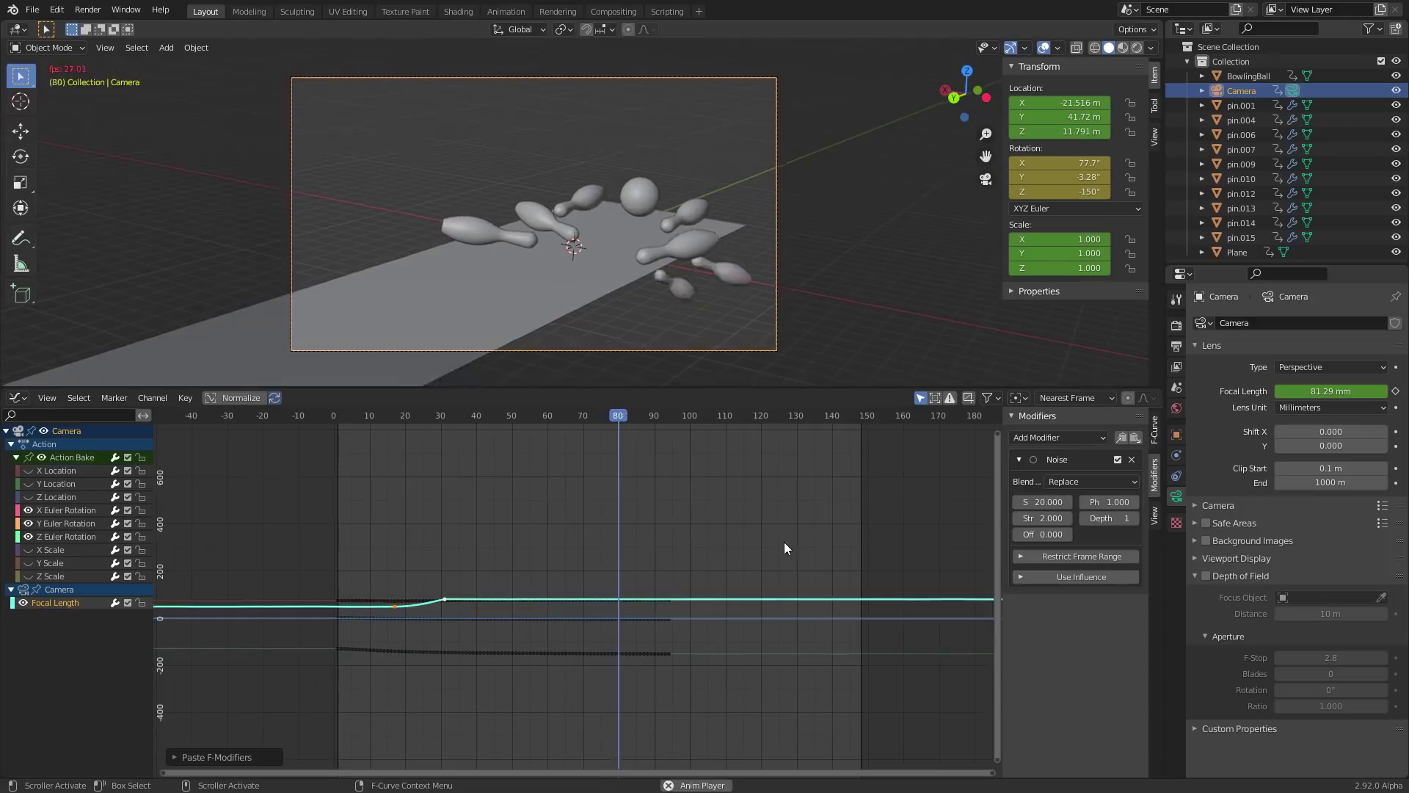
pyautogui.click(1132, 461)
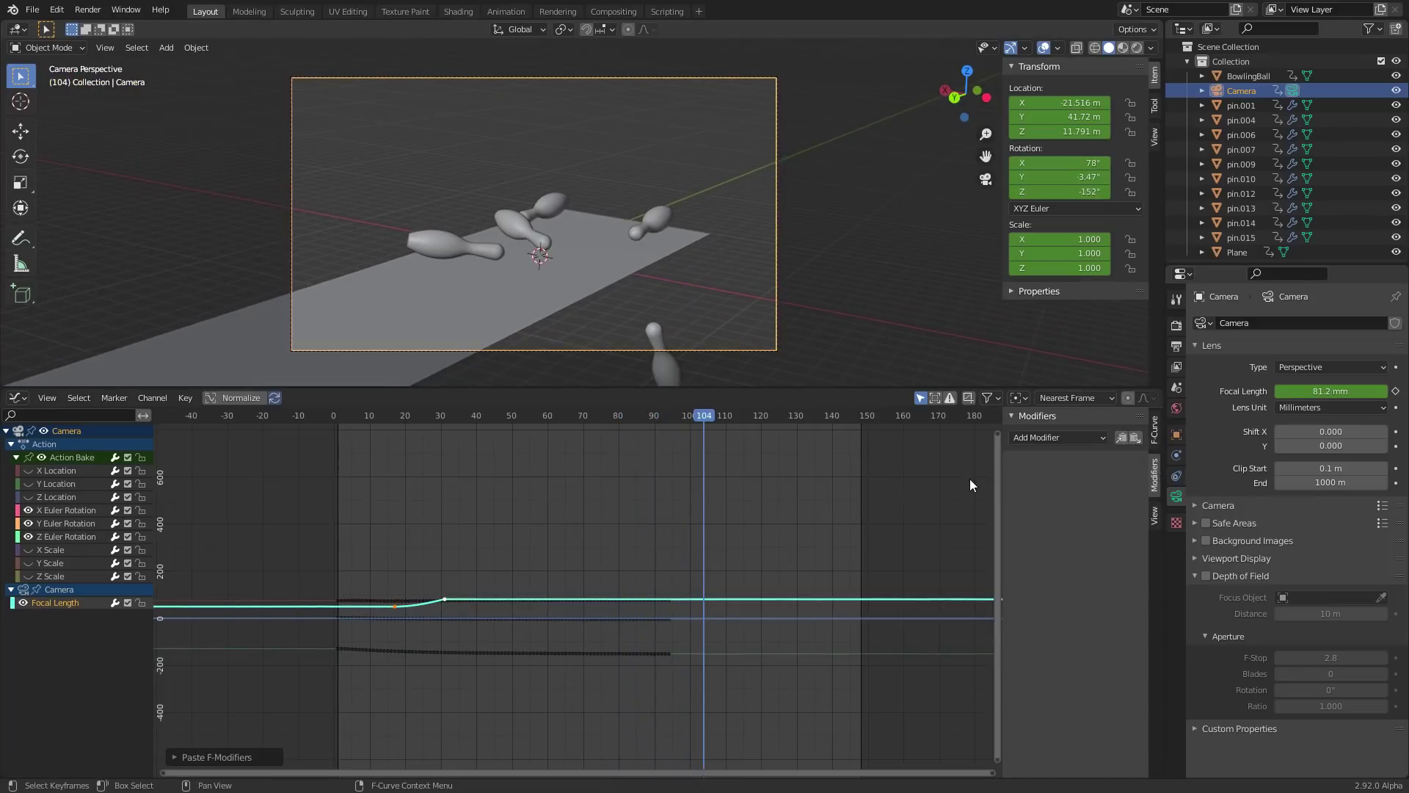
pyautogui.hotkey('shift', 'Left')
pyautogui.press('space')
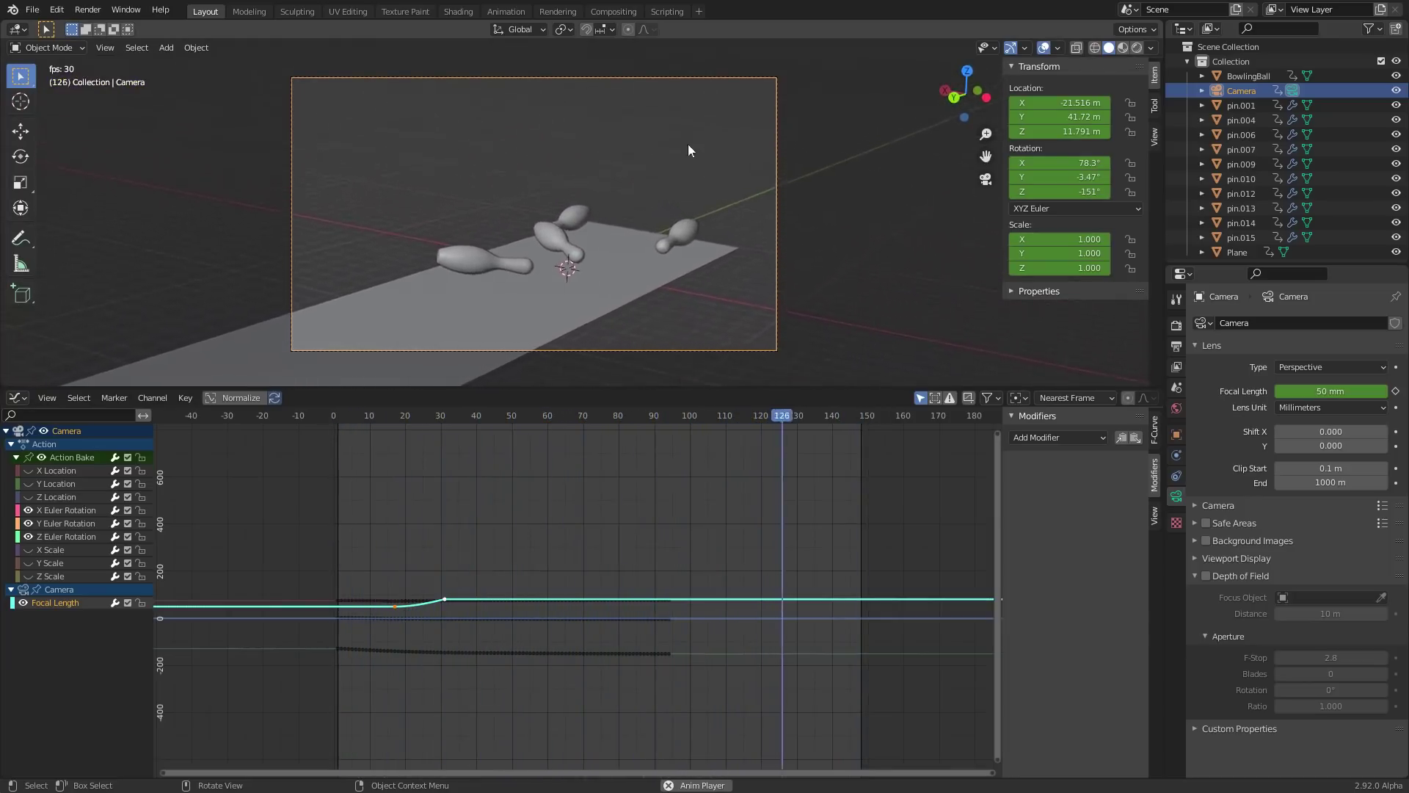
# Switch the viewport to Rendered shading, stop playback and return to frame 1
pyautogui.click(1137, 47)
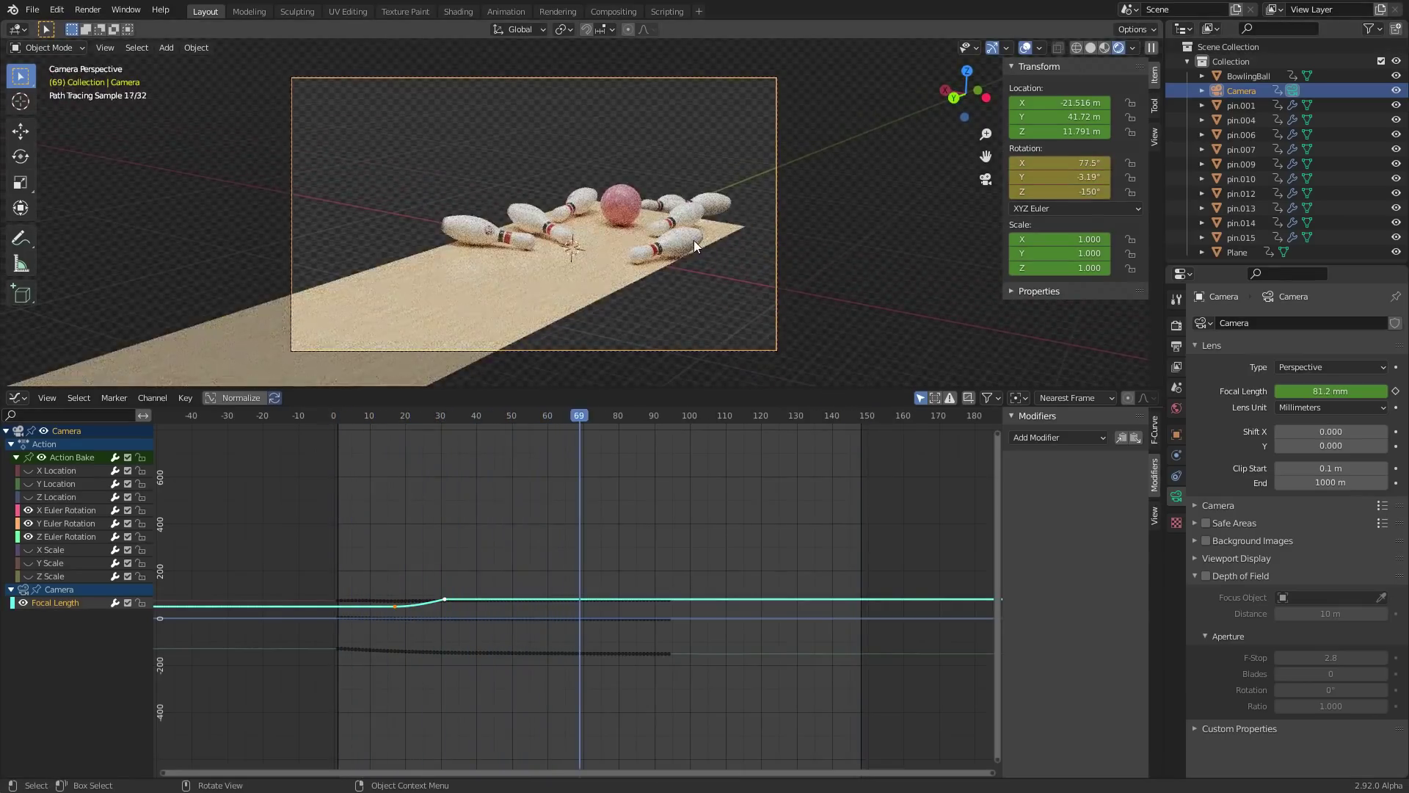
pyautogui.press('space')
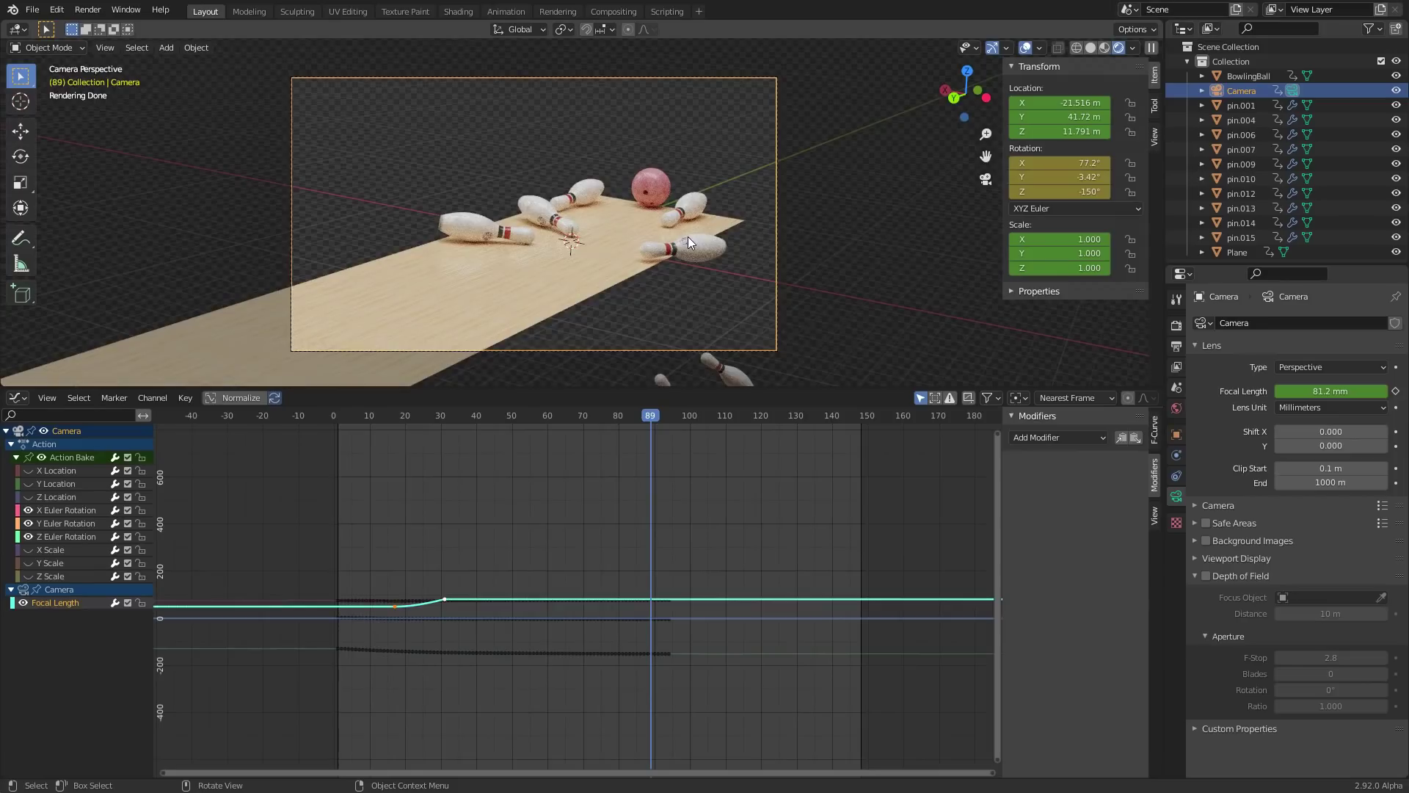
pyautogui.hotkey('shift', 'Left')
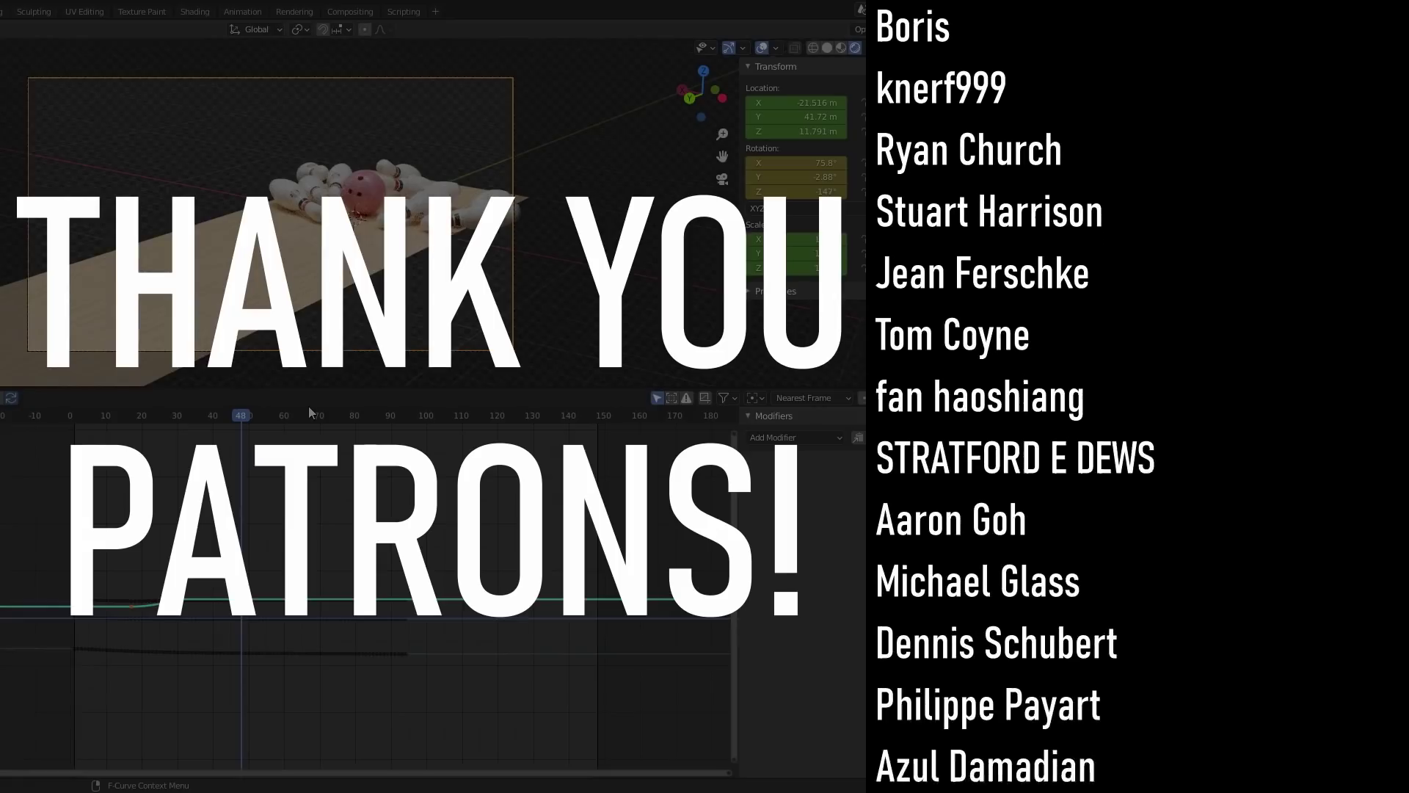
pyautogui.moveTo(311, 413); pyautogui.dragTo(323, 413)
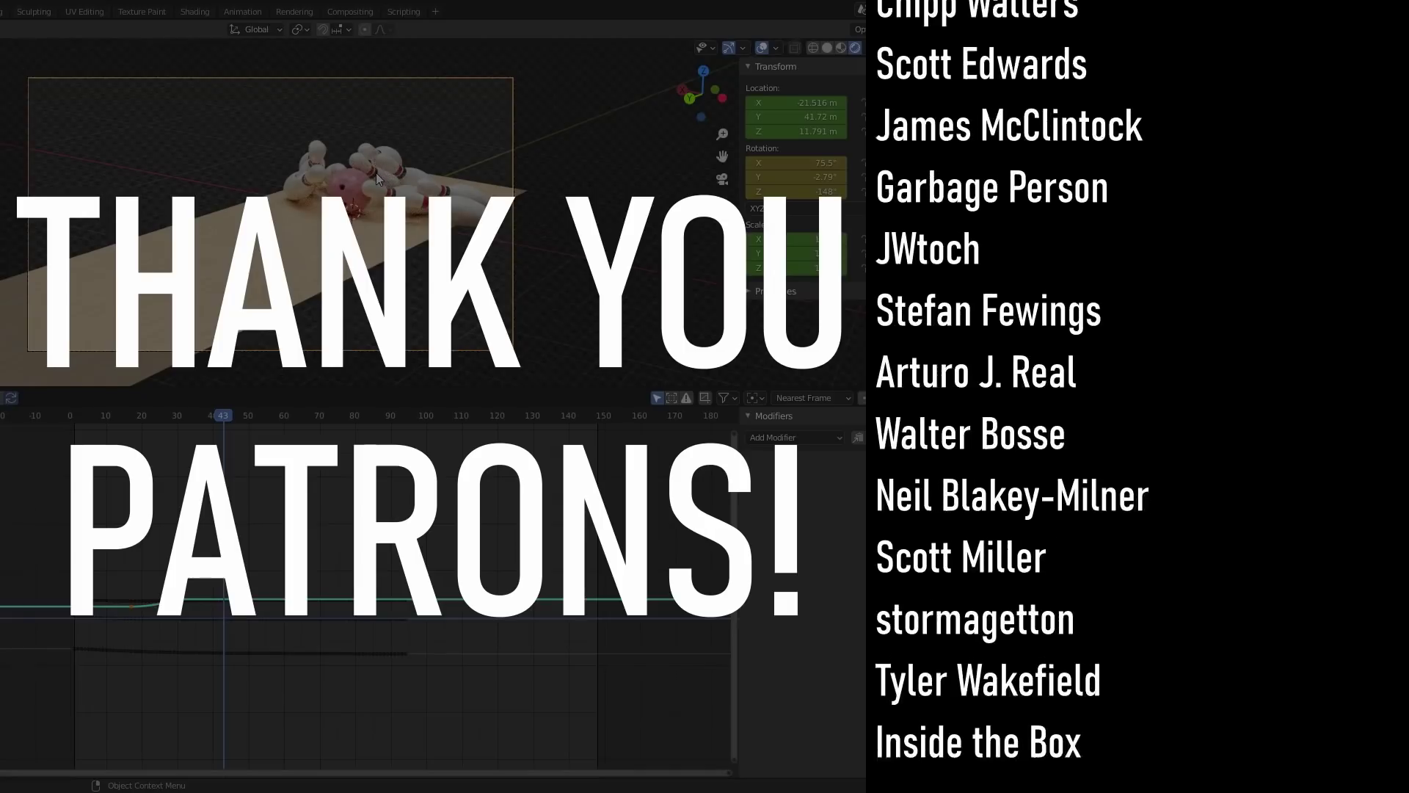
pyautogui.scroll(1, 376, 178)
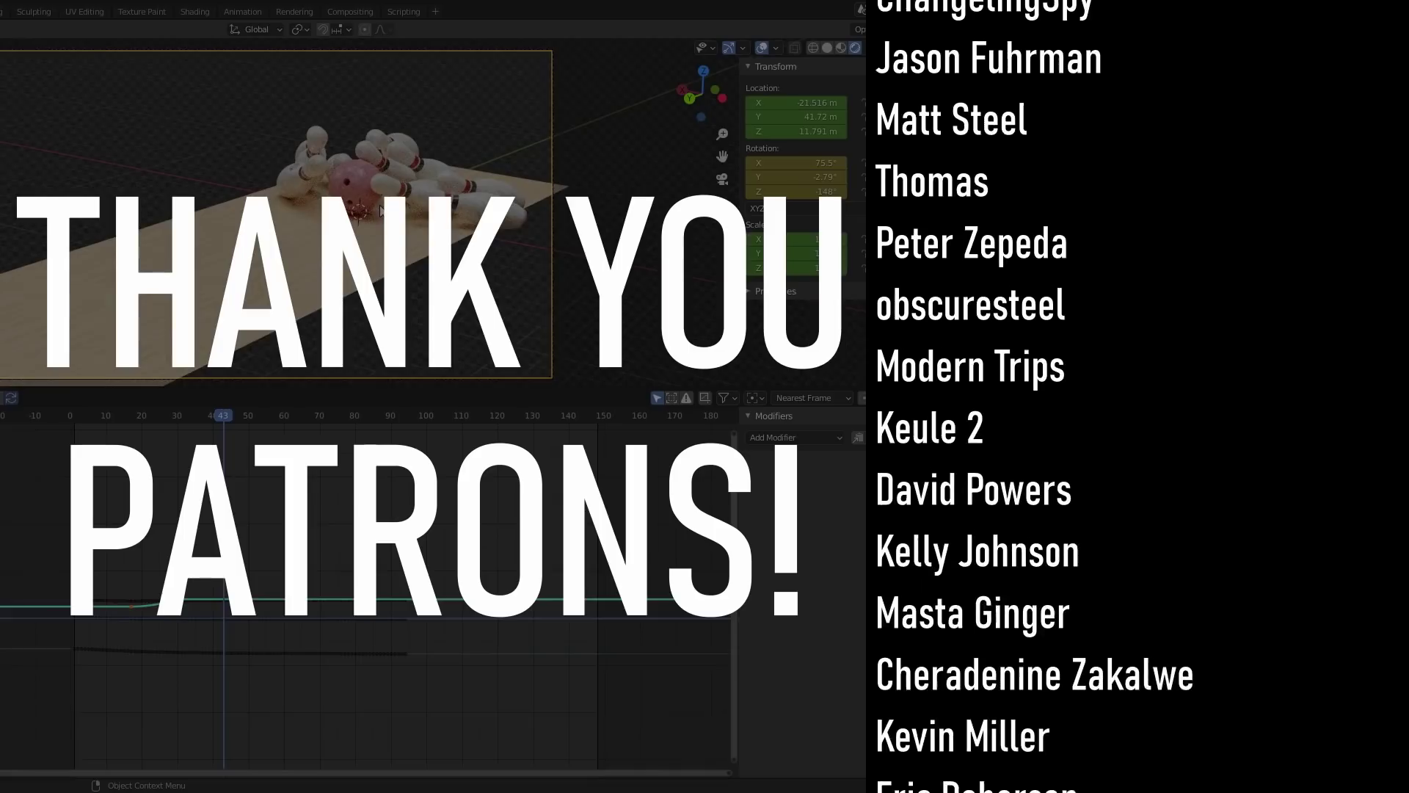
pyautogui.moveTo(324, 413); pyautogui.dragTo(284, 444)
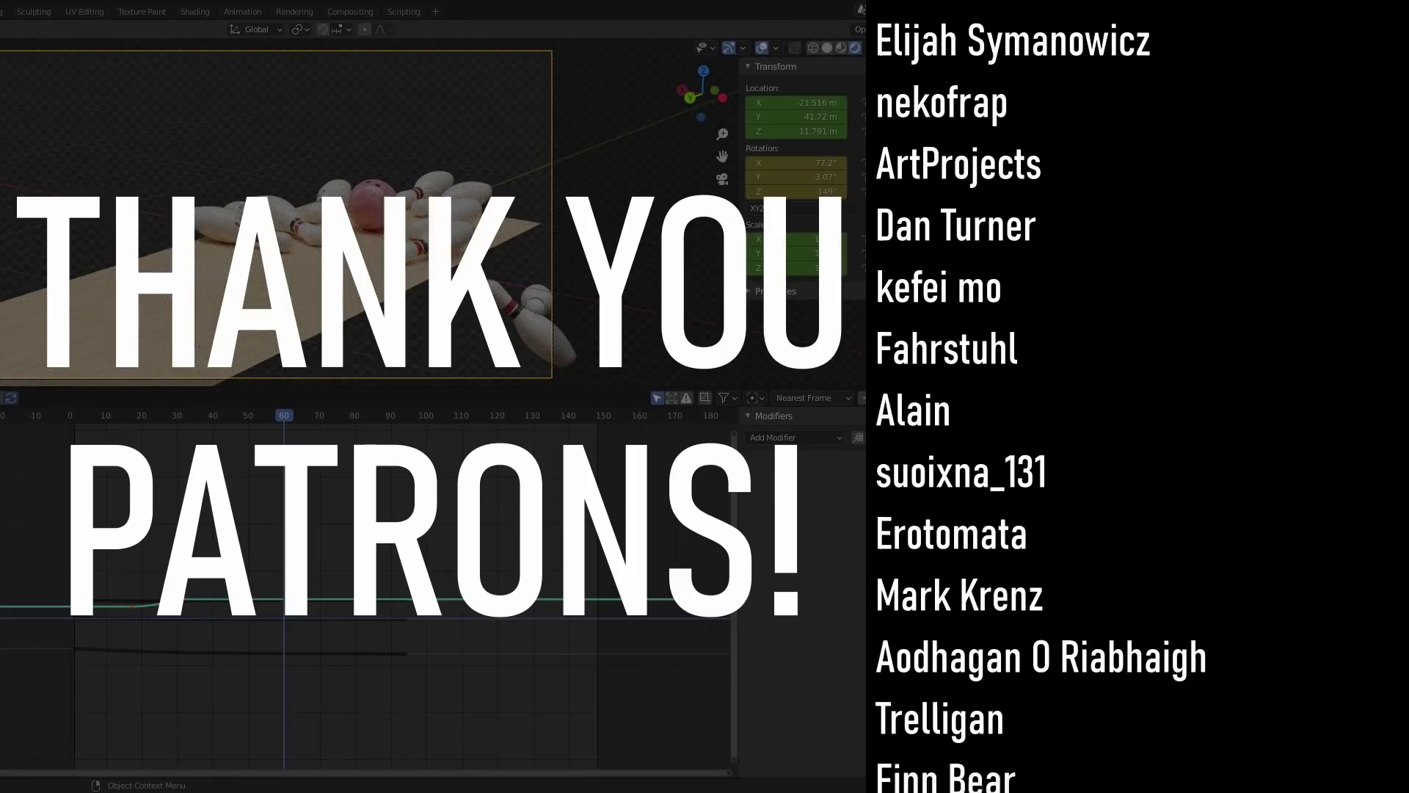
pyautogui.moveTo(275, 423); pyautogui.dragTo(64, 417)
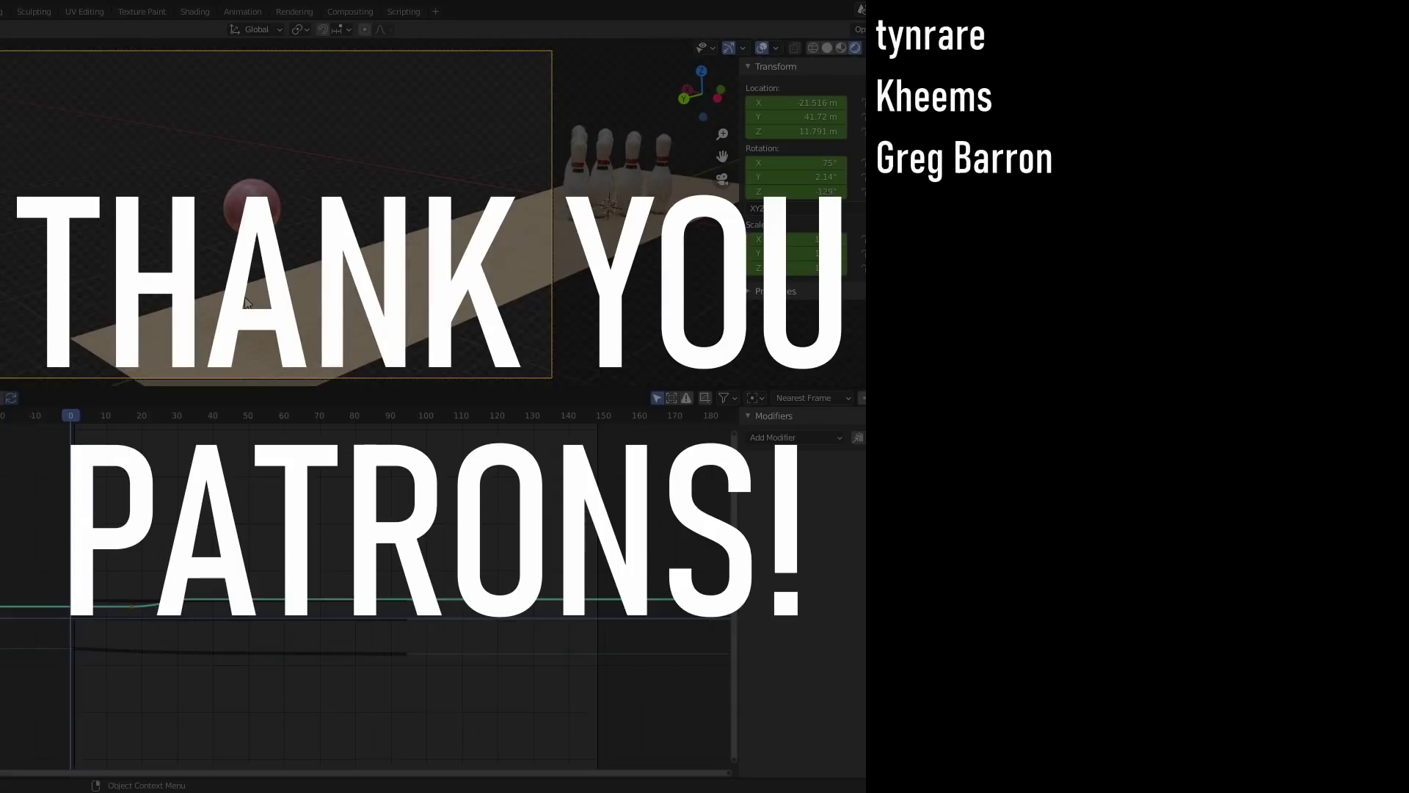